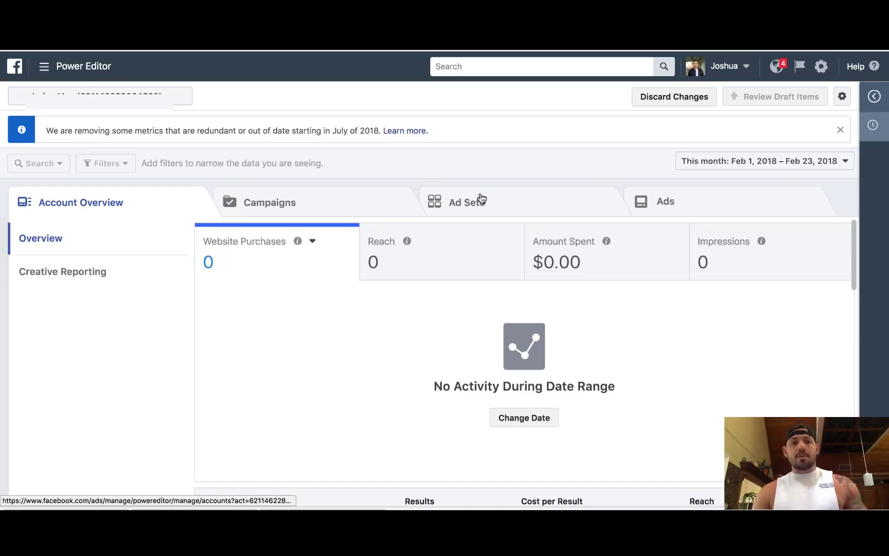
# Show the full list of business tools and return to Power Editor
pyautogui.click(44, 68)
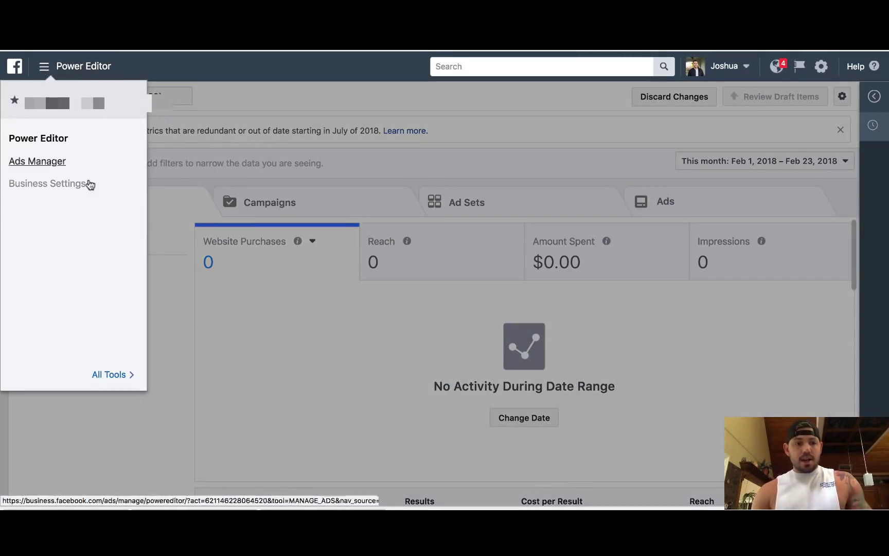
pyautogui.click(118, 374)
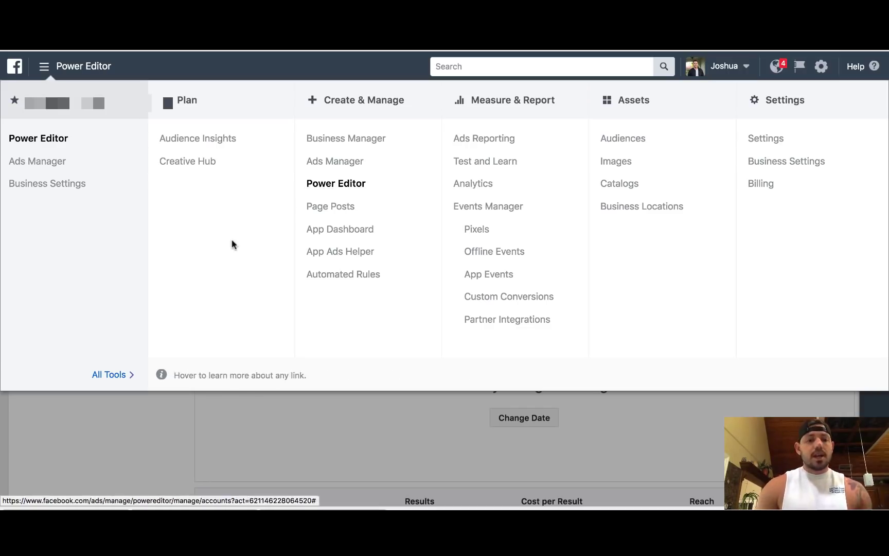
pyautogui.click(38, 148)
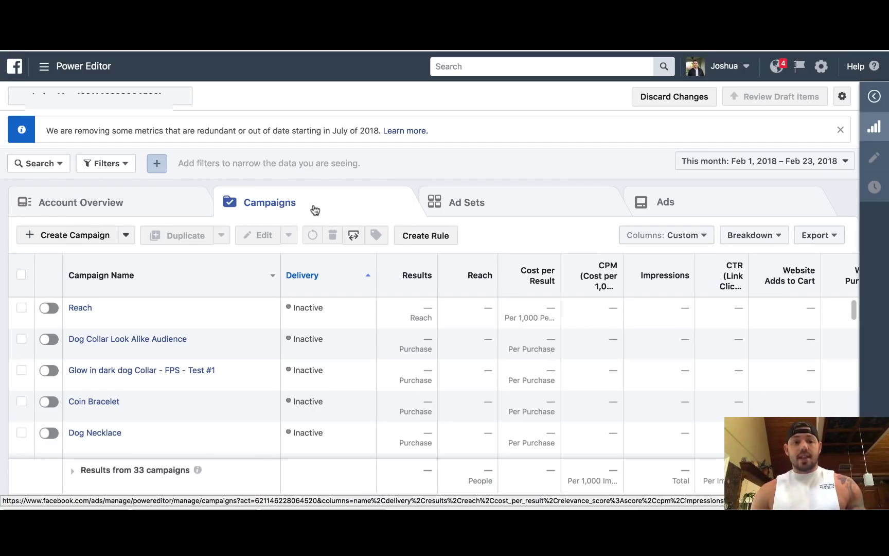
# Start a new campaign and name it "Womens Gothic Short Skirt Black dress - W24-56 Canada"
pyautogui.click(90, 236)
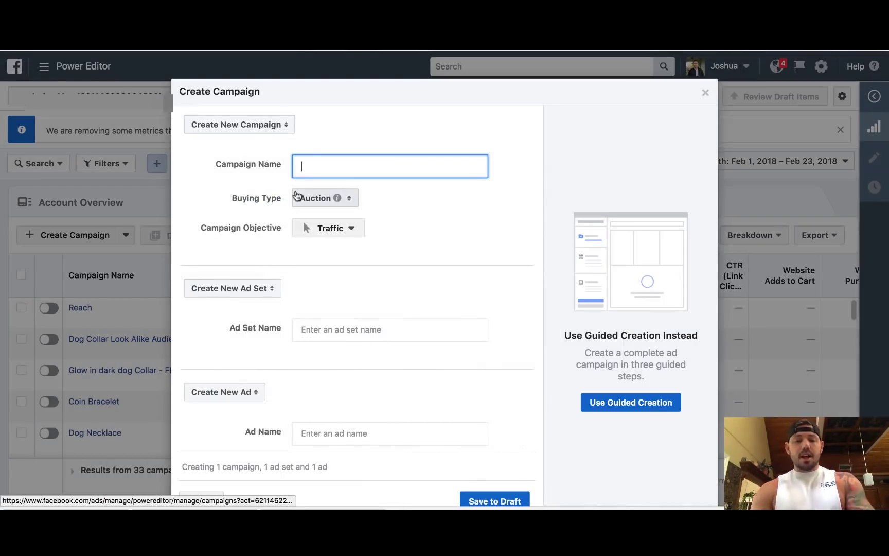
pyautogui.write('WOmen')
pyautogui.press('BackSpace')
pyautogui.press('BackSpace')
pyautogui.press('BackSpace')
pyautogui.press('BackSpace')
pyautogui.write('o')
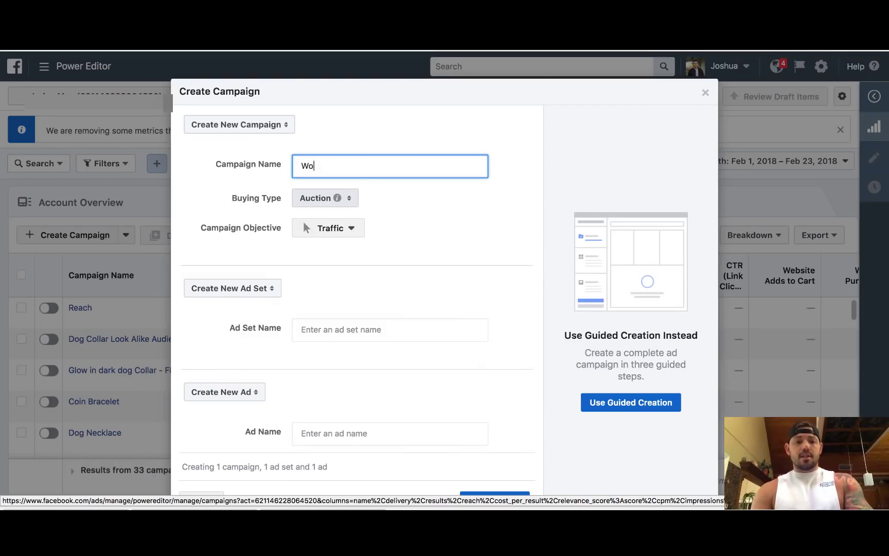
pyautogui.write('mens Gothi')
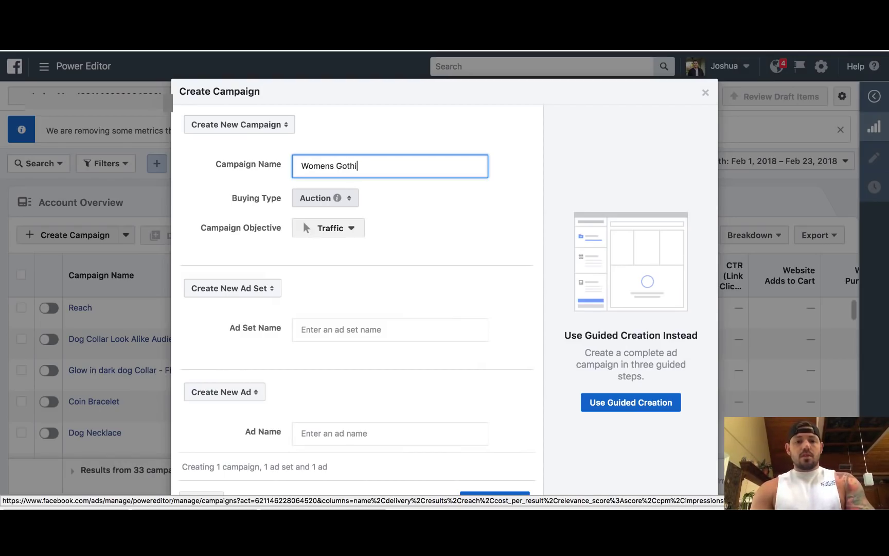
pyautogui.write('cC')
pyautogui.press('BackSpace')
pyautogui.write('Shor')
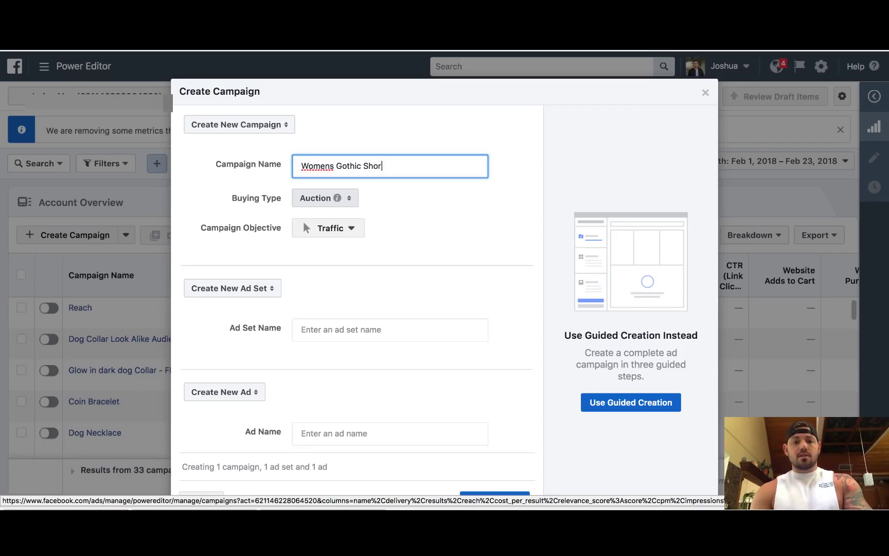
pyautogui.write('t Sk')
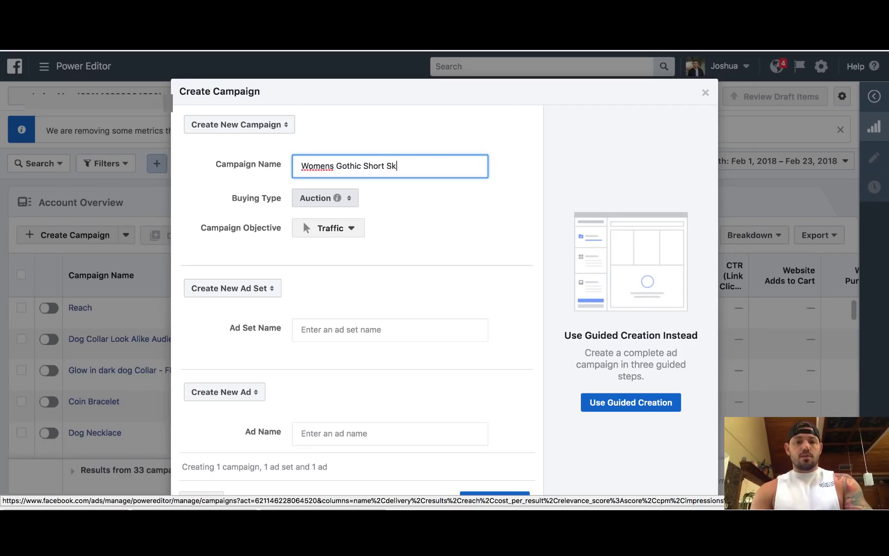
pyautogui.write('irt Black ')
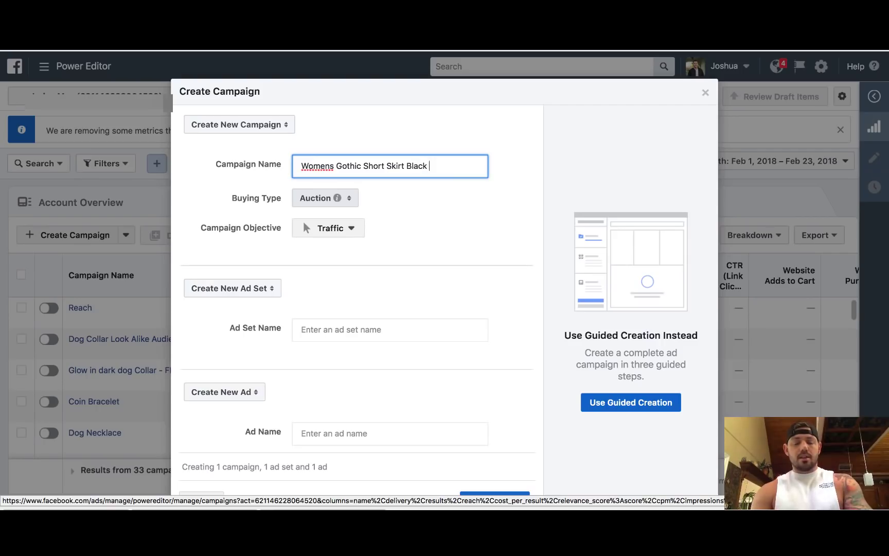
pyautogui.write('dress')
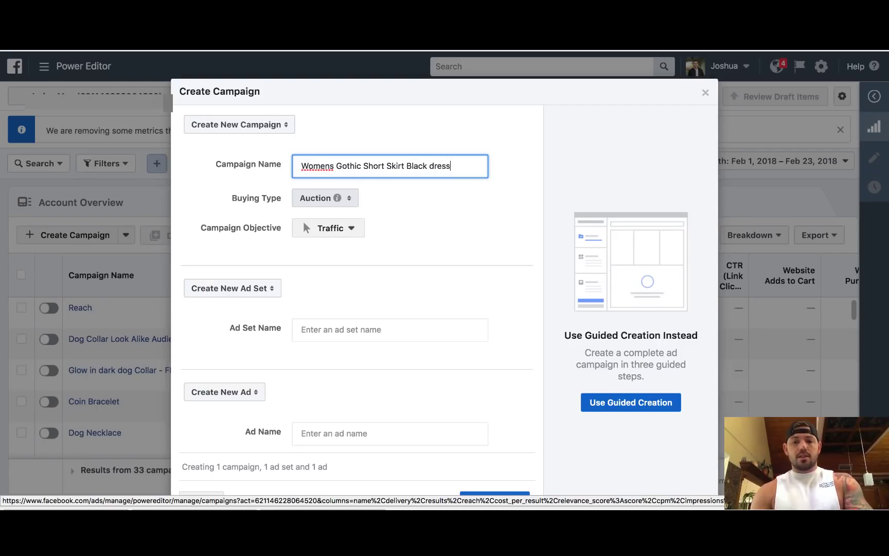
pyautogui.write(' -')
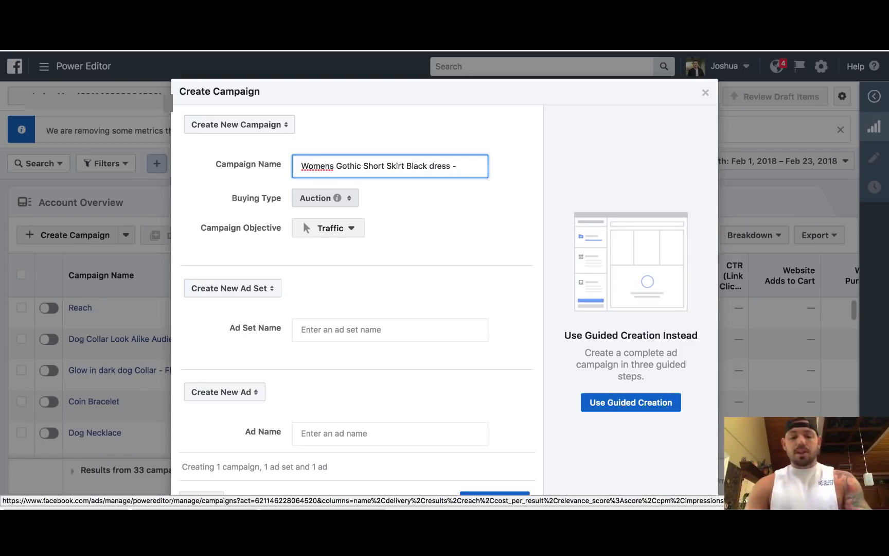
pyautogui.write(' W24-56')
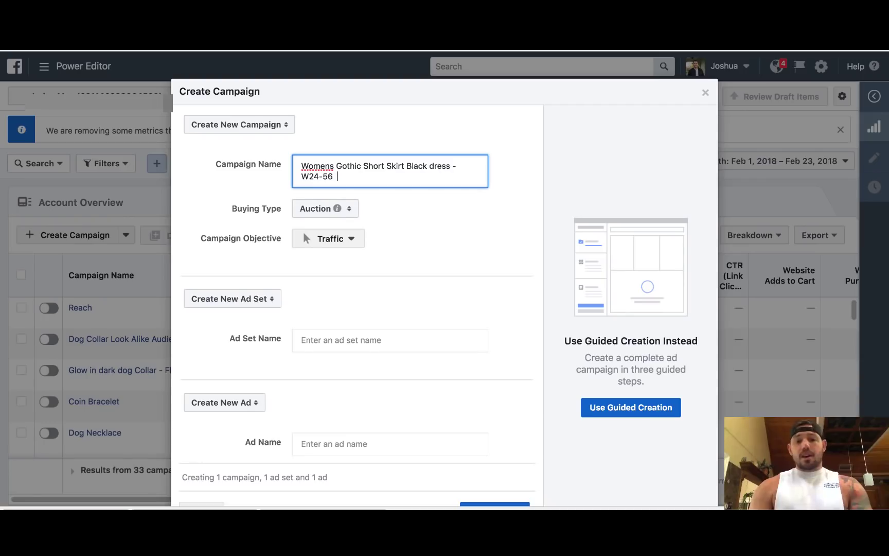
pyautogui.write('  Canada')
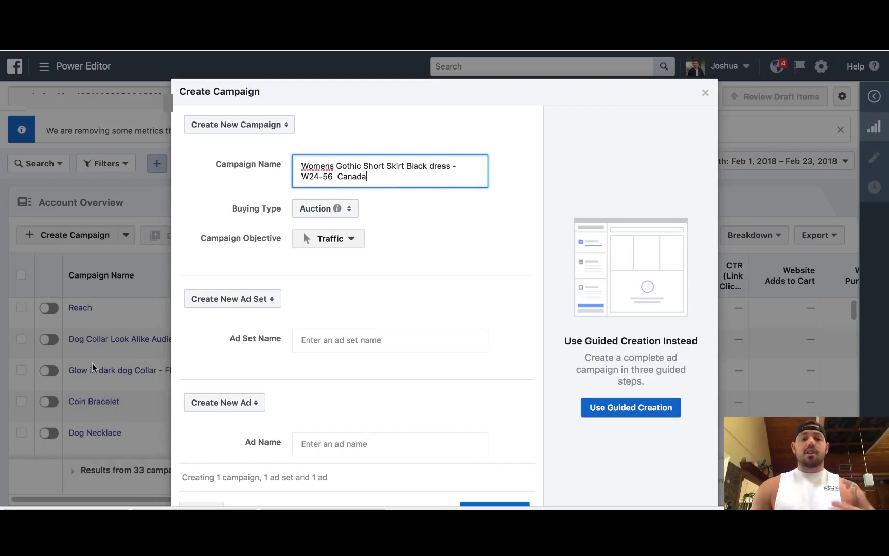
# Keep the Auction buying type, set the campaign objective to Conversions, and save the campaign with its ad set and ad to draft
pyautogui.click(352, 208)
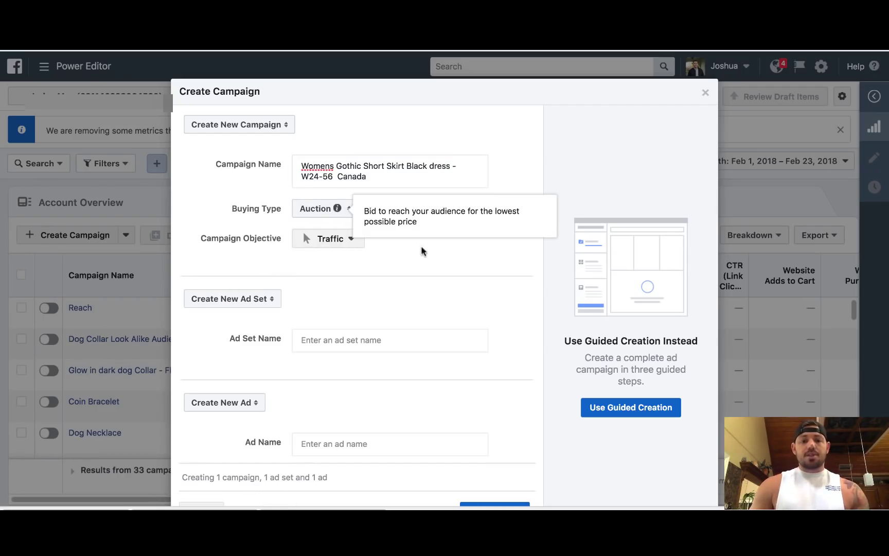
pyautogui.click(353, 212)
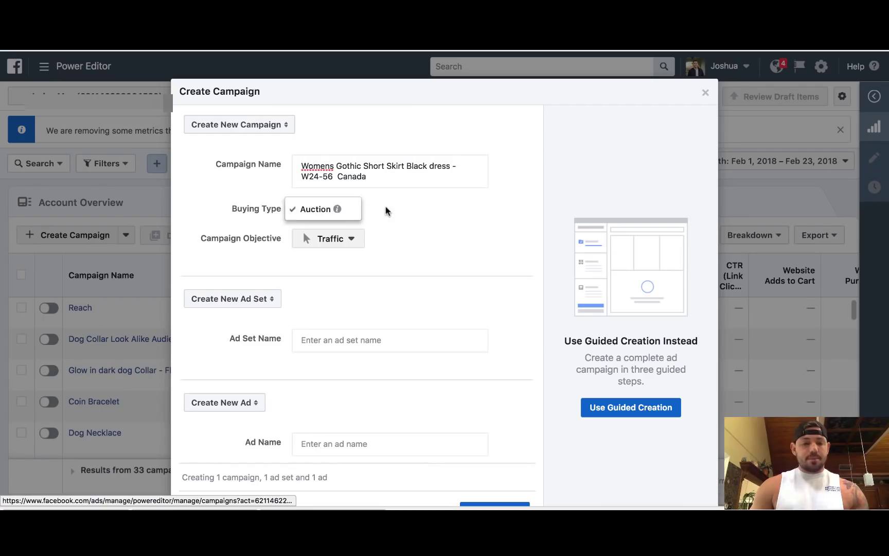
pyautogui.click(382, 218)
pyautogui.click(354, 238)
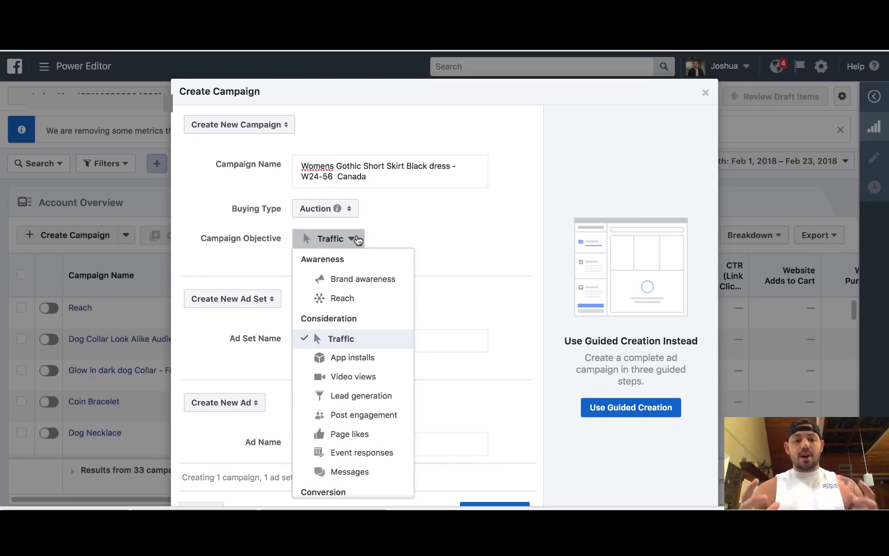
pyautogui.scroll(-2, 346, 422)
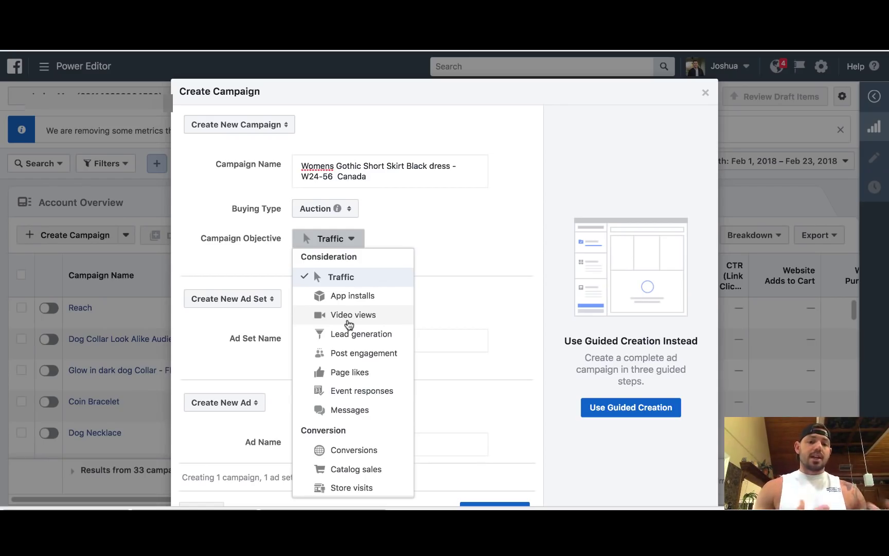
pyautogui.click(354, 450)
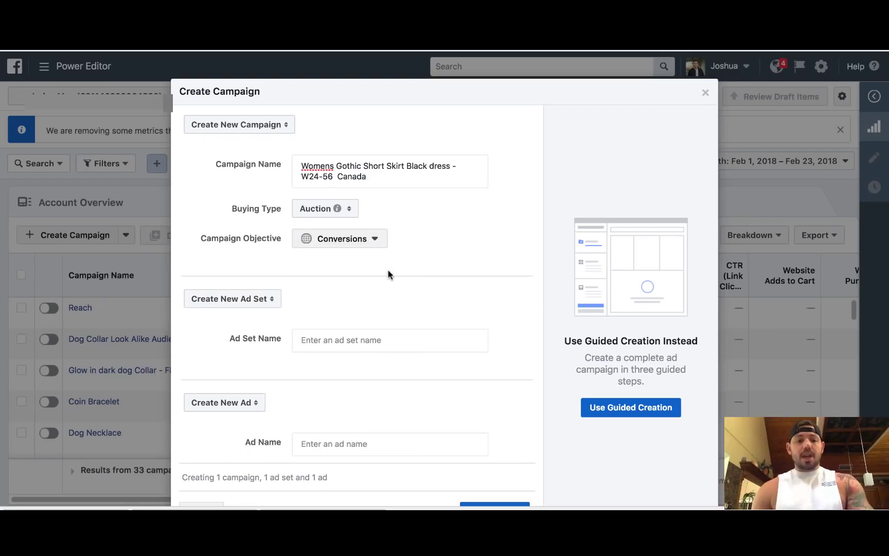
pyautogui.scroll(-3, 388, 274)
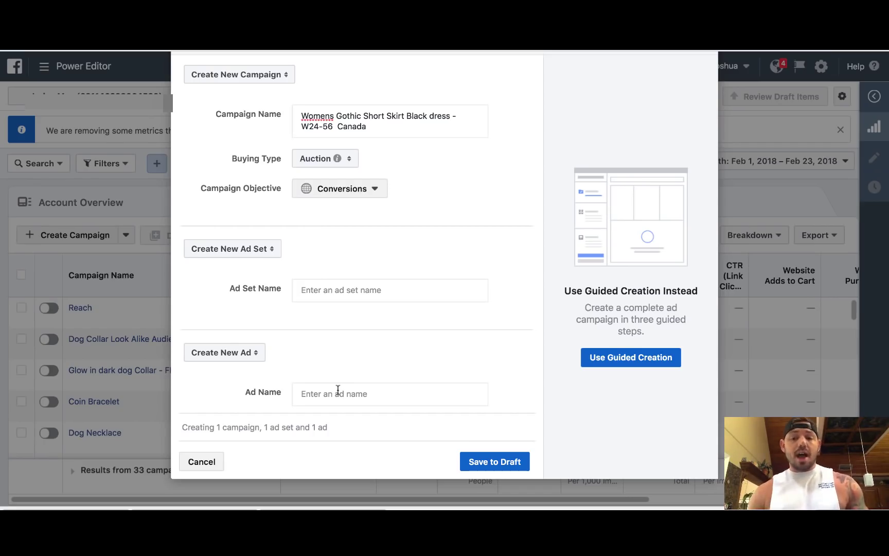
pyautogui.click(484, 459)
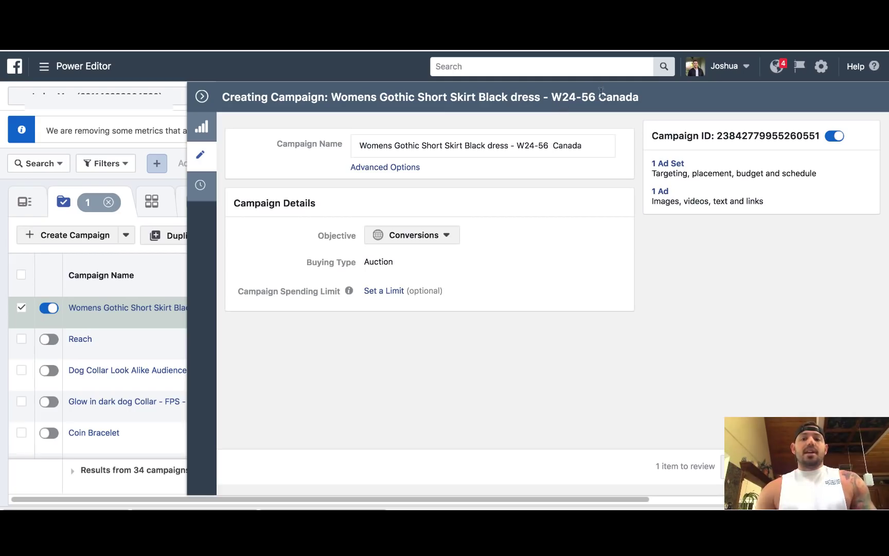
# Close the new campaign's editor and show the ad sets belonging to that campaign
pyautogui.moveTo(643, 95); pyautogui.dragTo(551, 98)
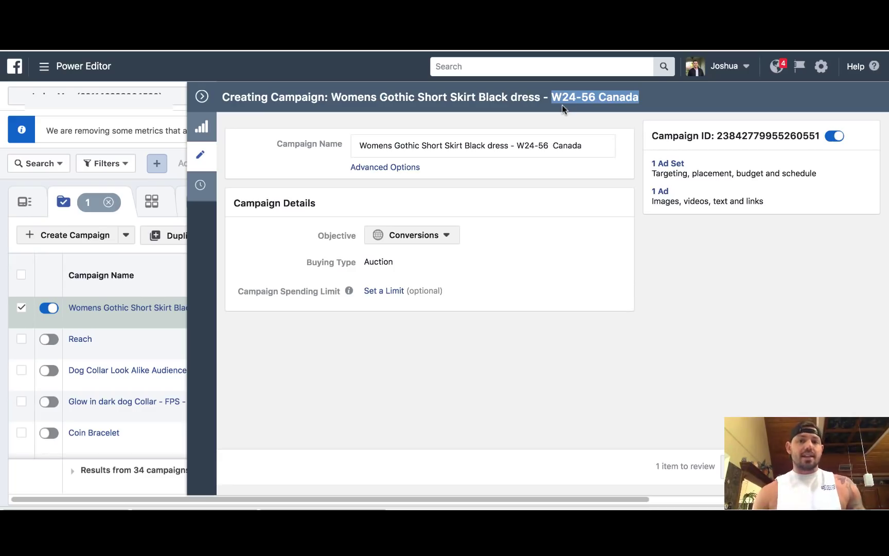
pyautogui.click(201, 98)
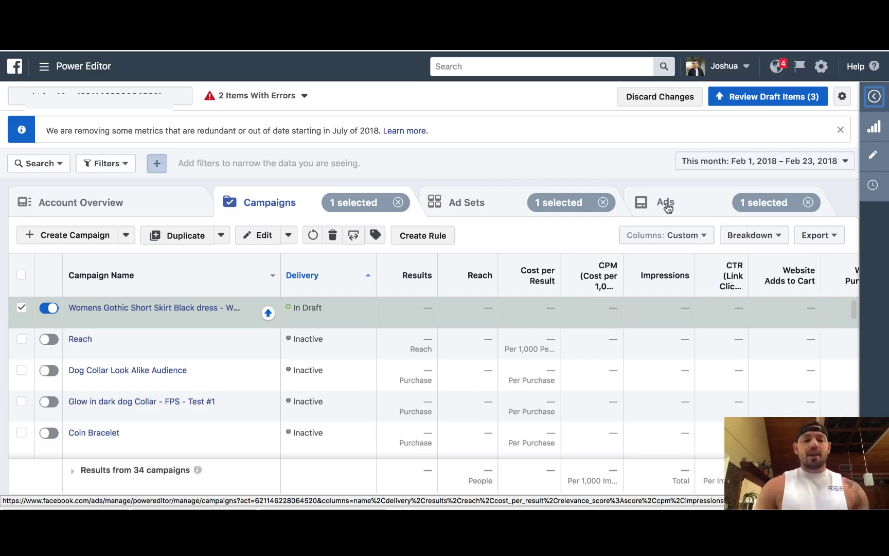
pyautogui.click(474, 207)
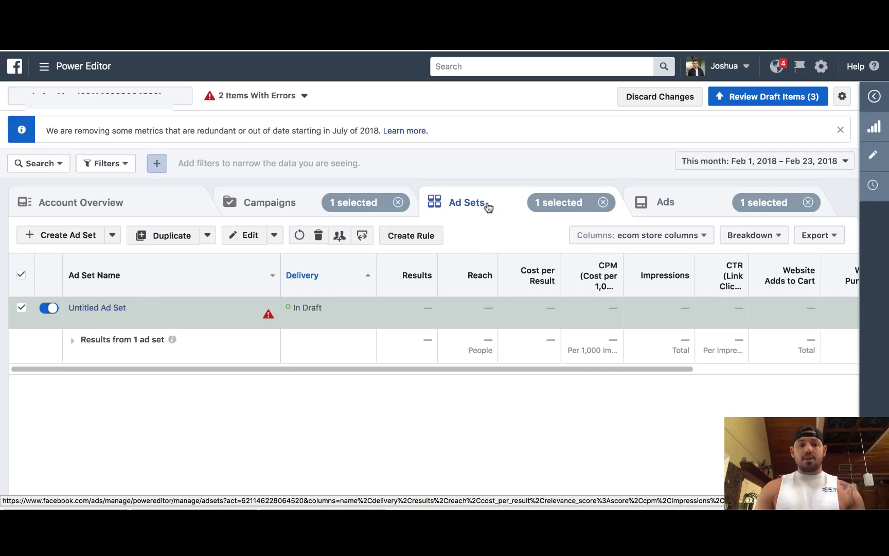
# Create an ad set named "Women 24-30" in the existing Womens Gothic Short Skirt Black dress campaign and save it to draft
pyautogui.click(77, 235)
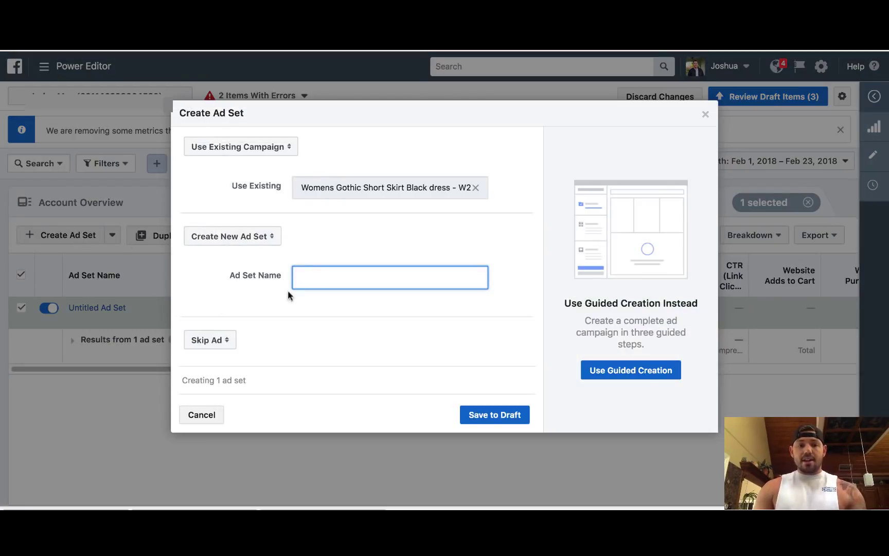
pyautogui.click(455, 187)
pyautogui.moveTo(455, 187); pyautogui.dragTo(520, 191)
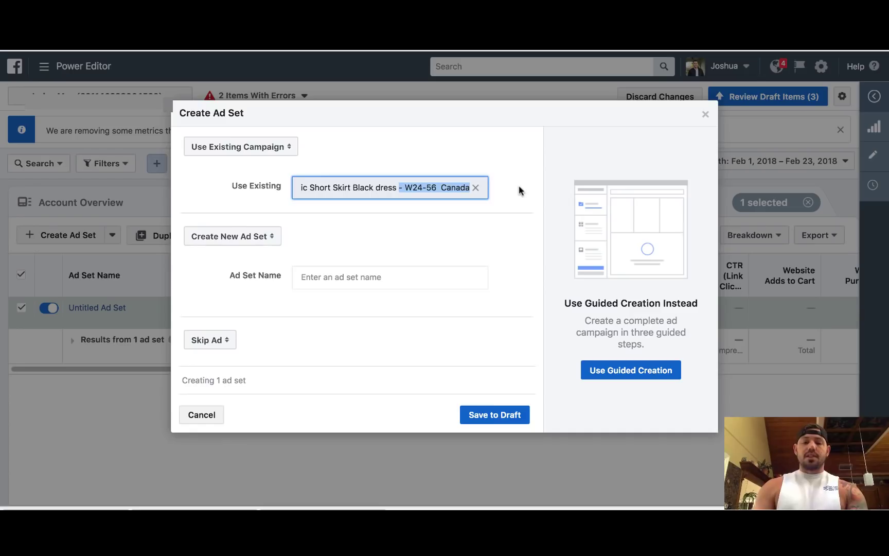
pyautogui.click(476, 187)
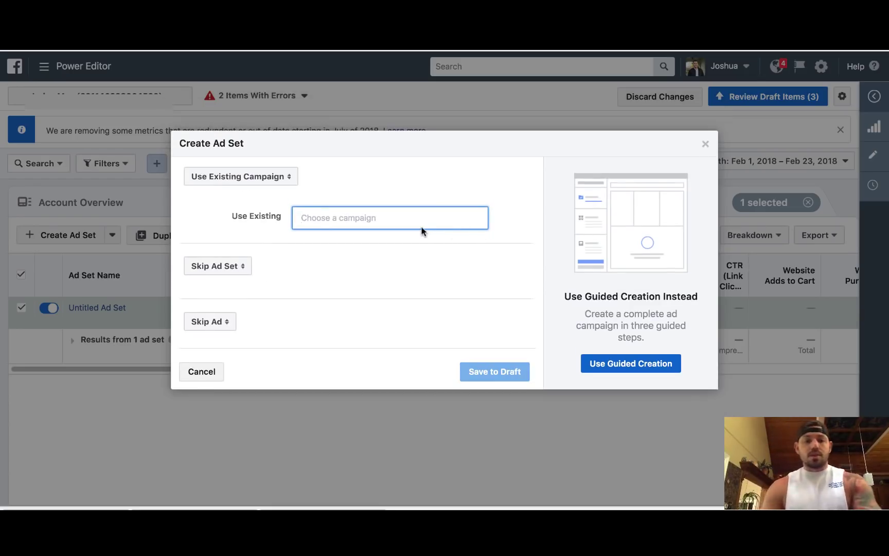
pyautogui.write('Gothic Black Dress')
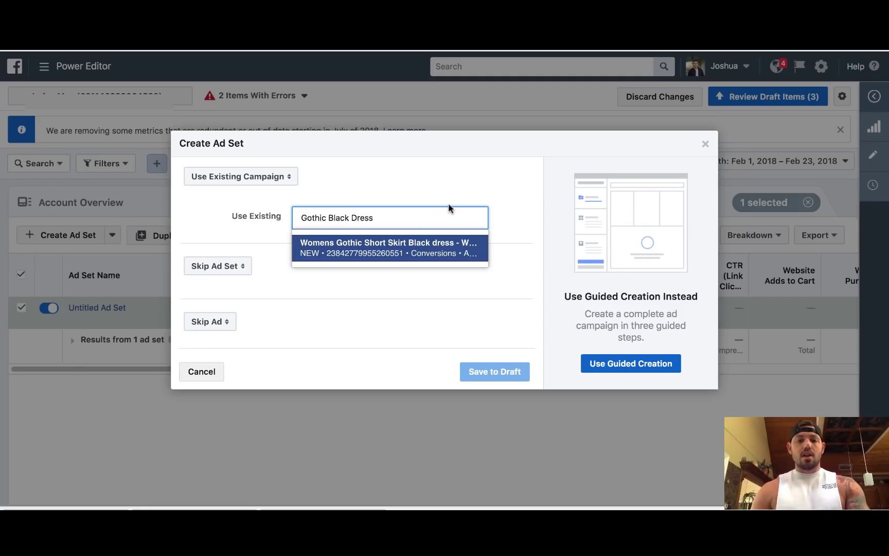
pyautogui.press('Return')
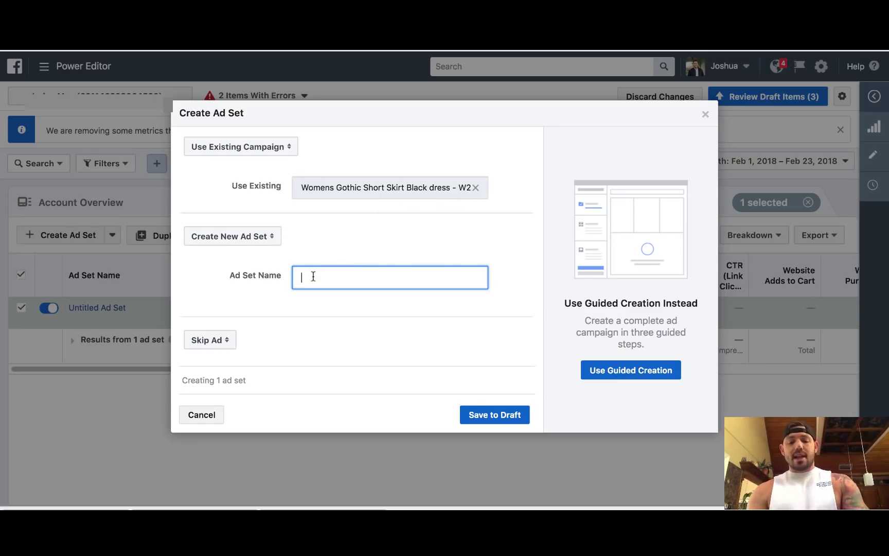
pyautogui.write('Women 24-30')
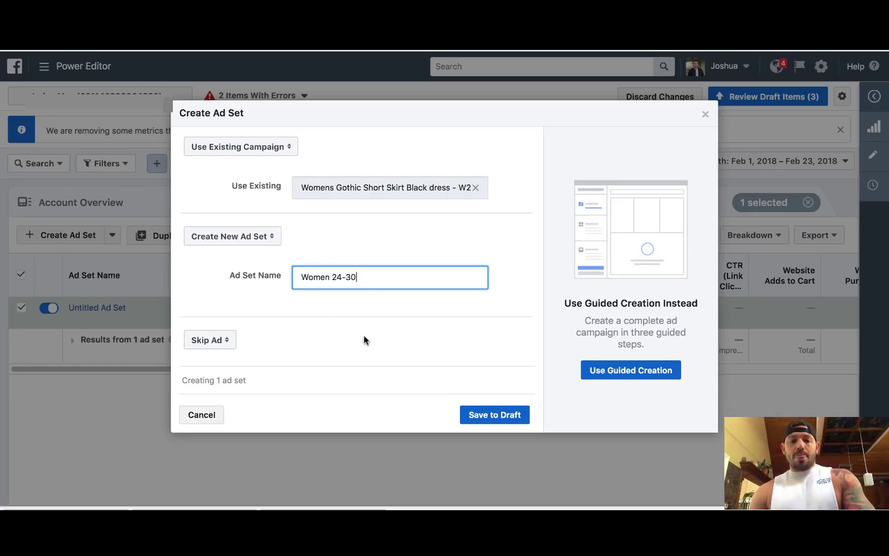
pyautogui.click(497, 419)
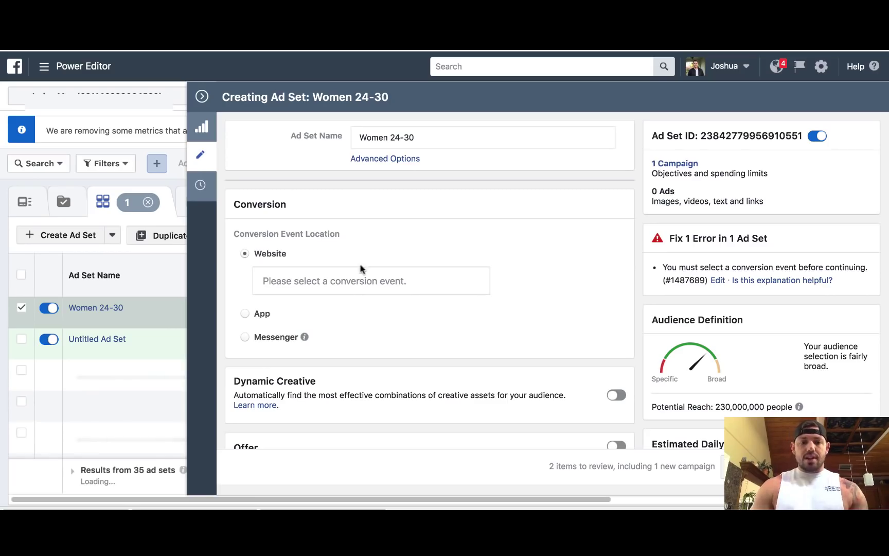
# Set the Women 24-30 ad set's website conversion event to Purchase
pyautogui.click(354, 283)
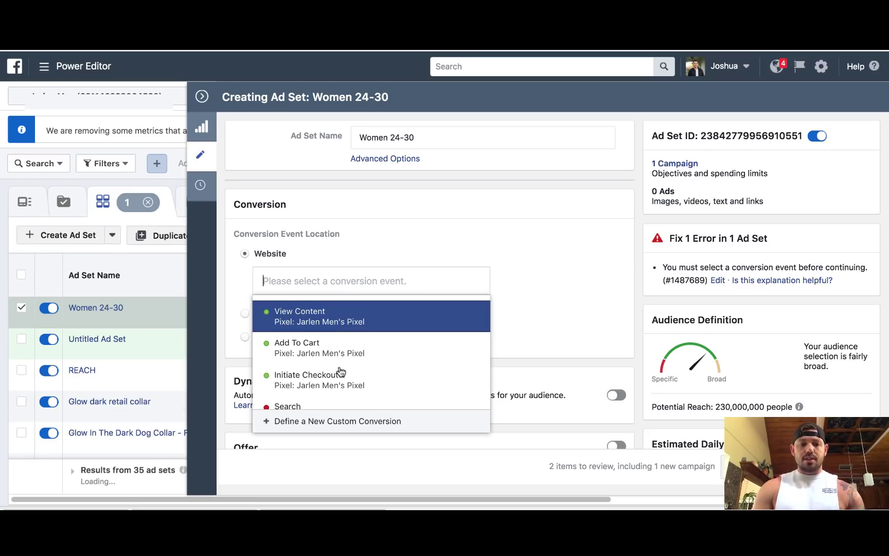
pyautogui.scroll(-3, 335, 376)
pyautogui.scroll(-2, 323, 381)
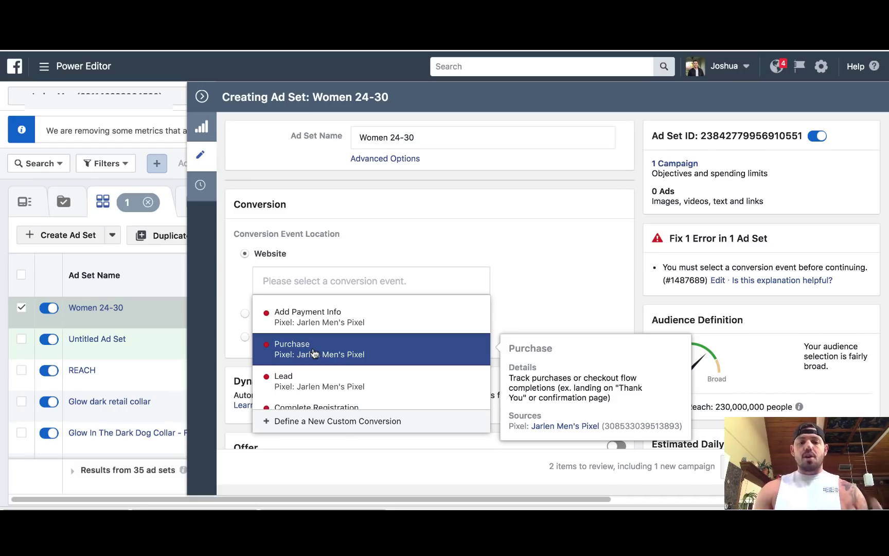
pyautogui.click(314, 353)
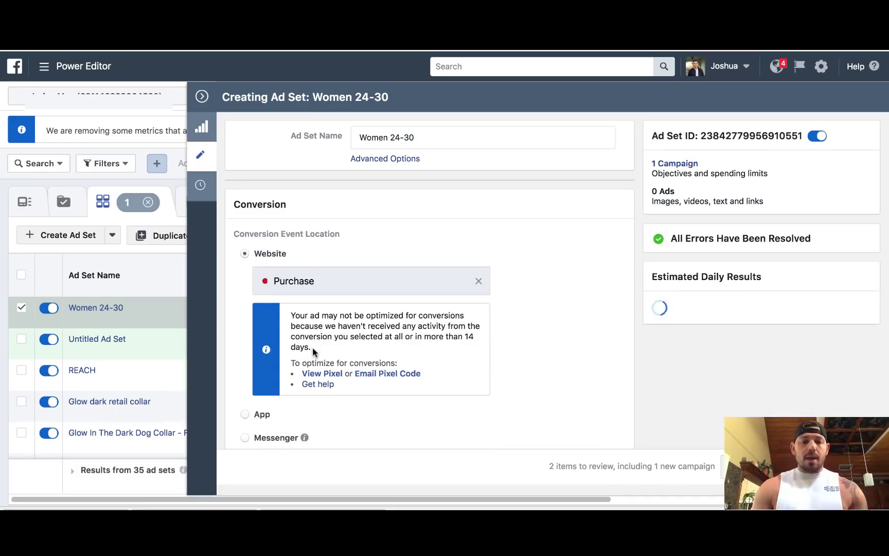
# Try out the ad set's Offer option with its Facebook Page choices and the Dynamic Creative option, switching both off again
pyautogui.scroll(-5, 535, 342)
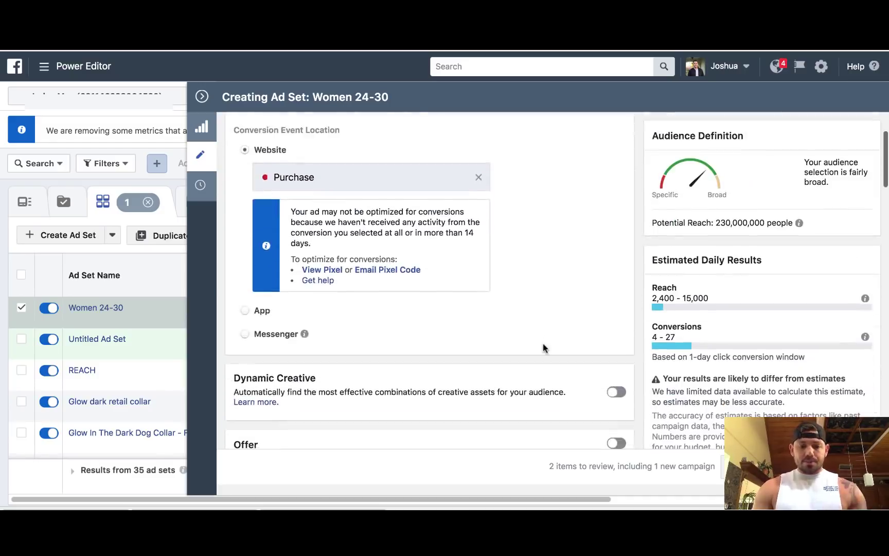
pyautogui.scroll(-3, 543, 347)
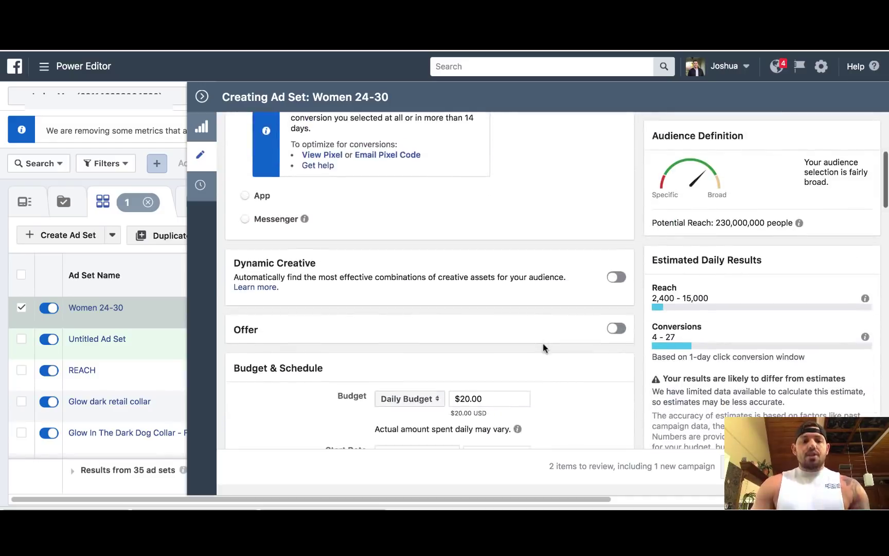
pyautogui.scroll(-3, 542, 346)
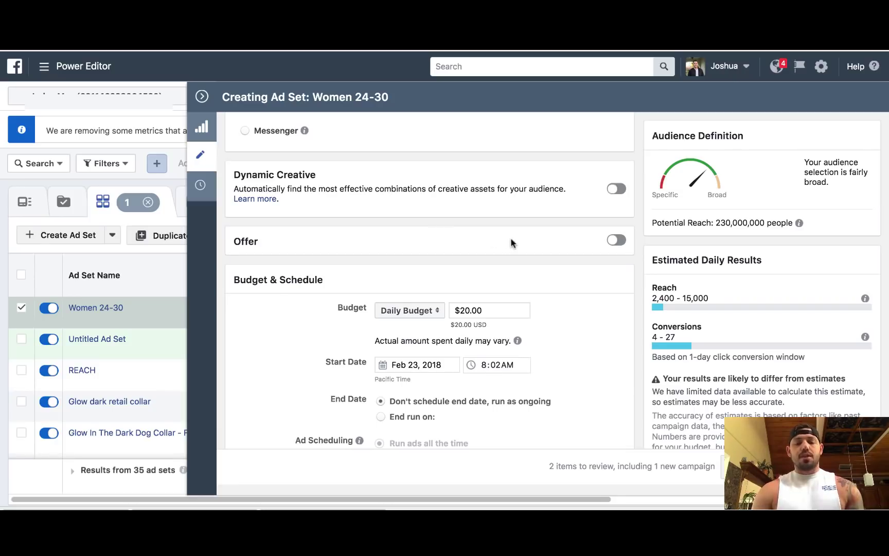
pyautogui.scroll(-1, 510, 239)
pyautogui.scroll(3, 511, 238)
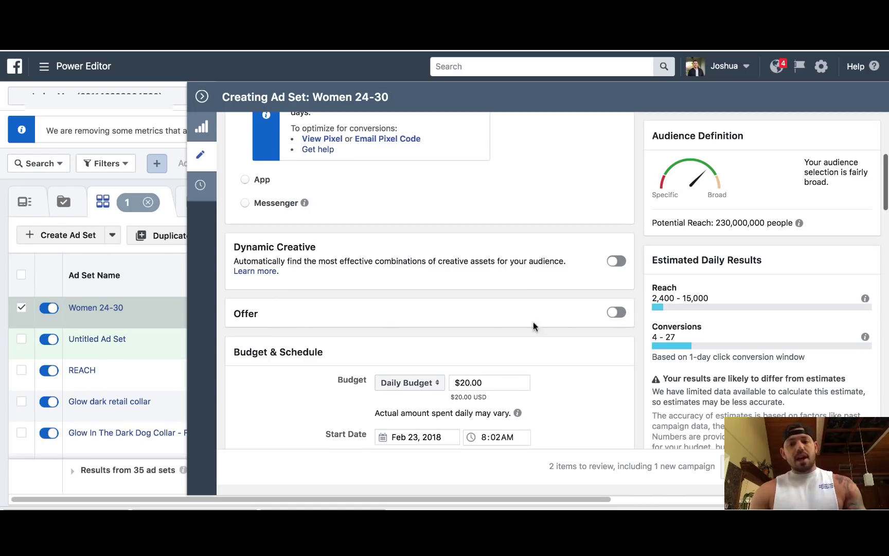
pyautogui.click(613, 313)
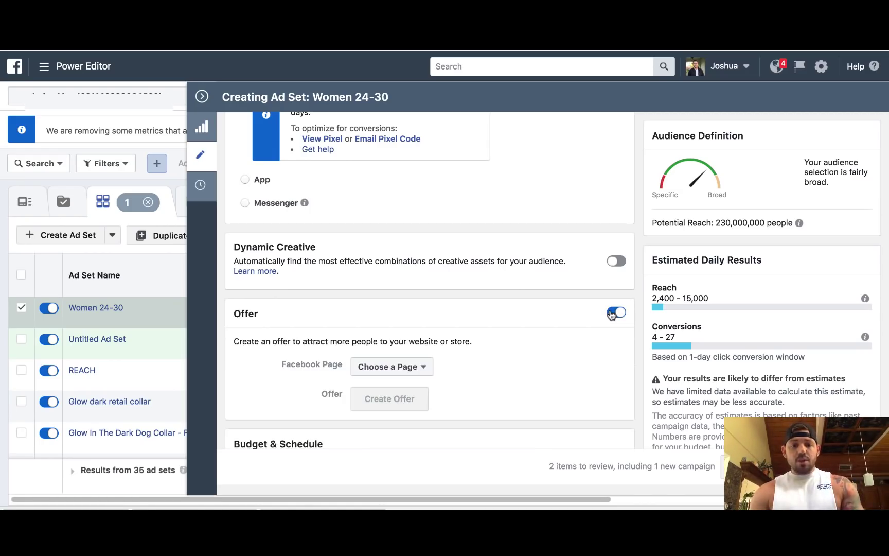
pyautogui.click(423, 368)
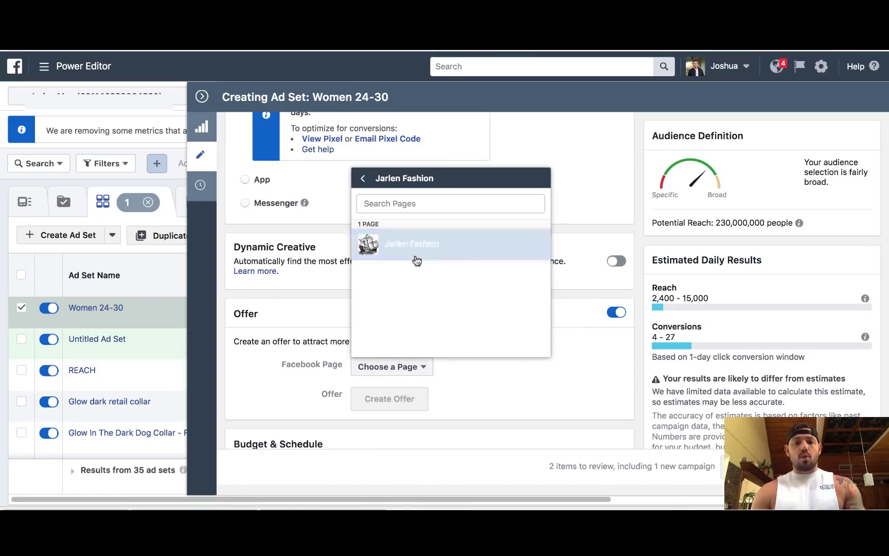
pyautogui.click(580, 383)
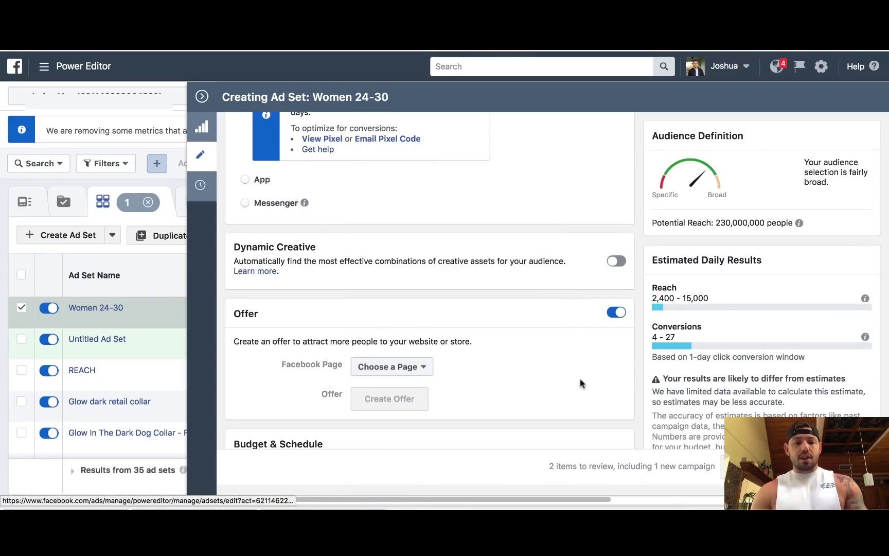
pyautogui.click(620, 312)
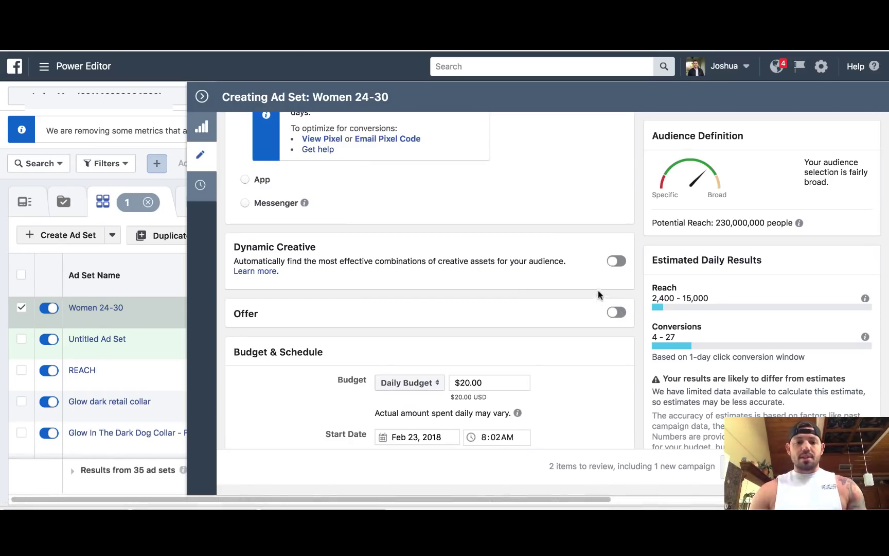
pyautogui.click(616, 261)
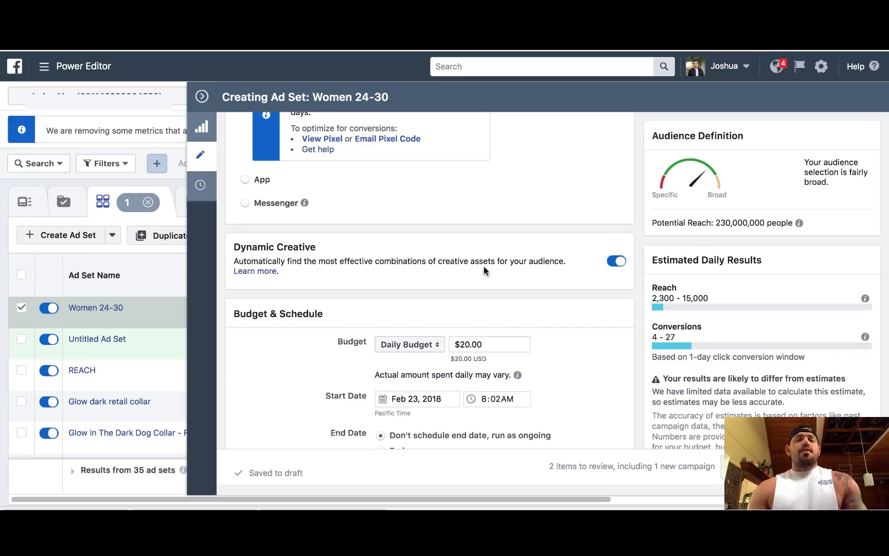
pyautogui.click(617, 262)
# Compare the Daily Budget and Lifetime Budget types for the ad set and keep Daily Budget
pyautogui.scroll(-3, 581, 270)
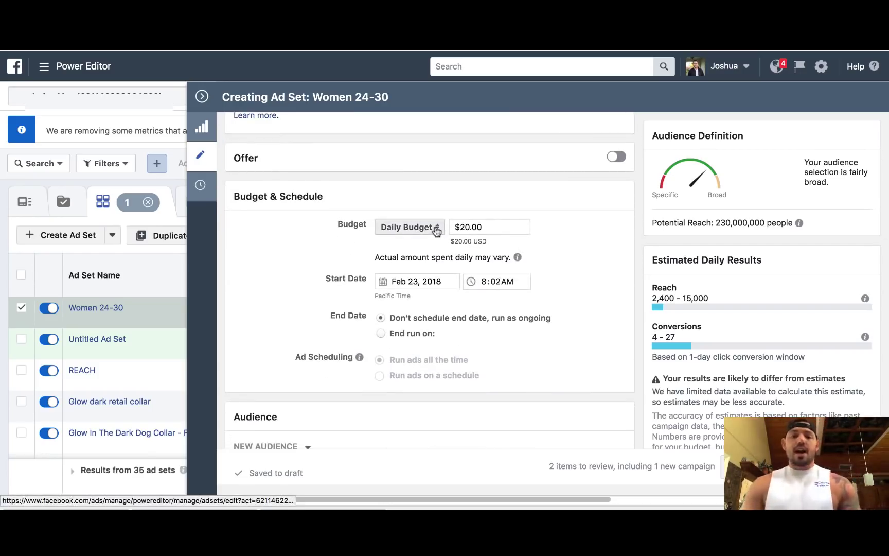
pyautogui.click(436, 230)
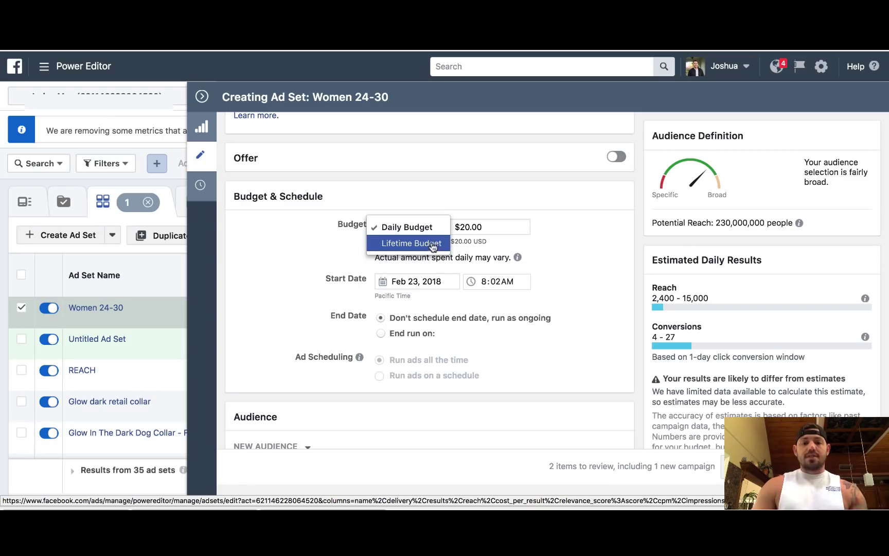
pyautogui.click(469, 227)
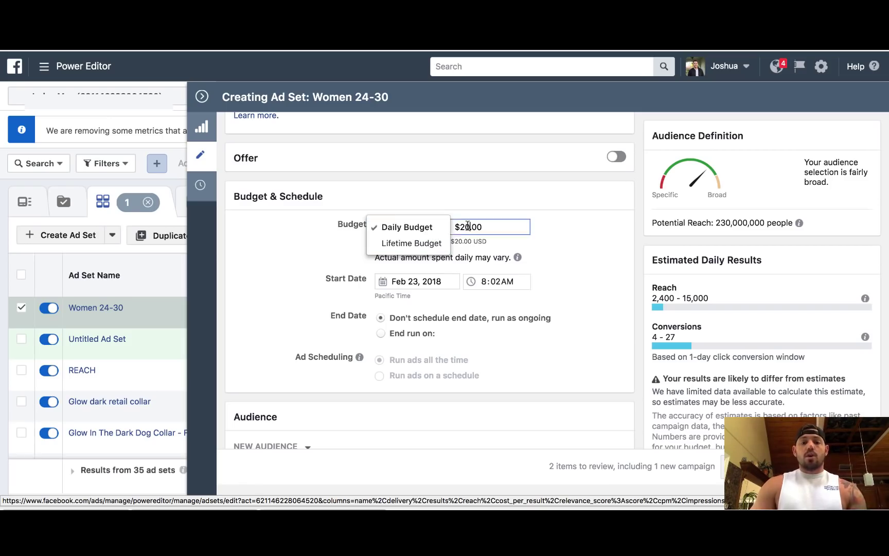
pyautogui.click(411, 227)
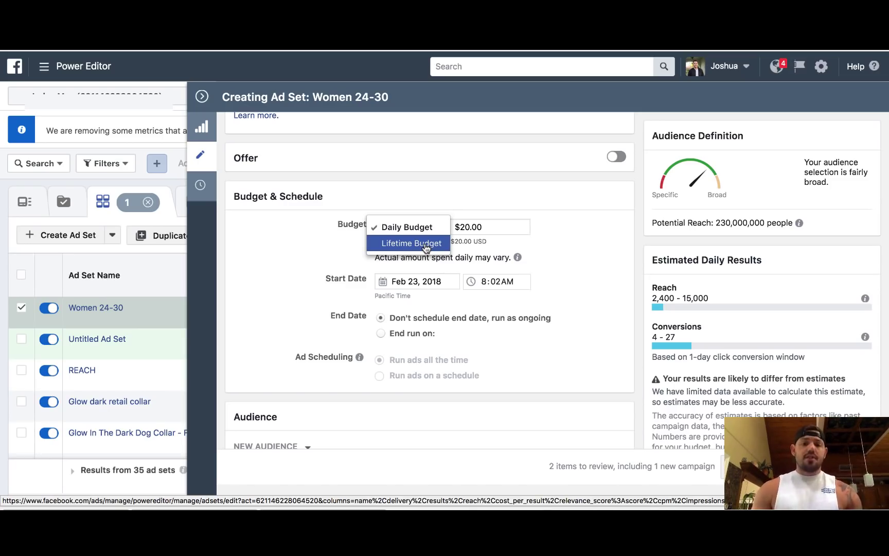
pyautogui.click(412, 227)
# Try a $25.00 daily budget for the ad set and set it back to $20.00
pyautogui.click(481, 227)
pyautogui.doubleClick(481, 227)
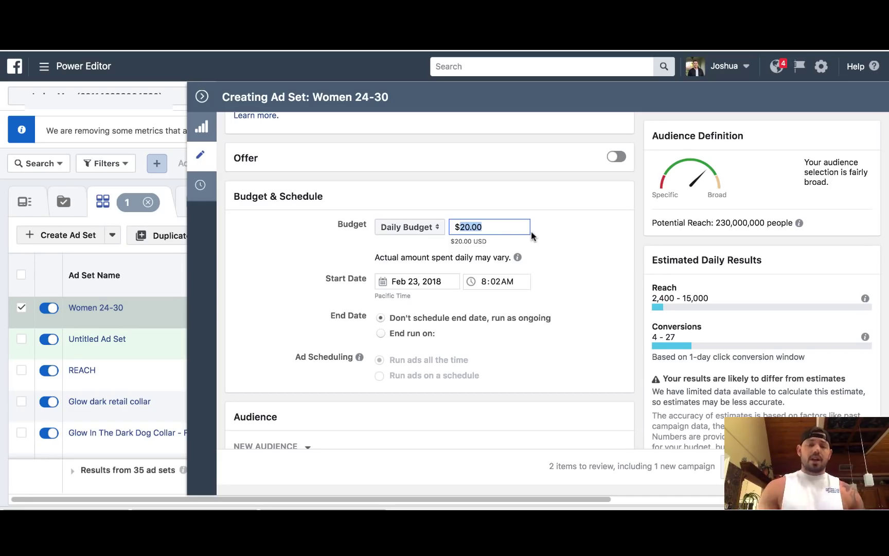
pyautogui.click(469, 226)
pyautogui.press('BackSpace')
pyautogui.write('5.0')
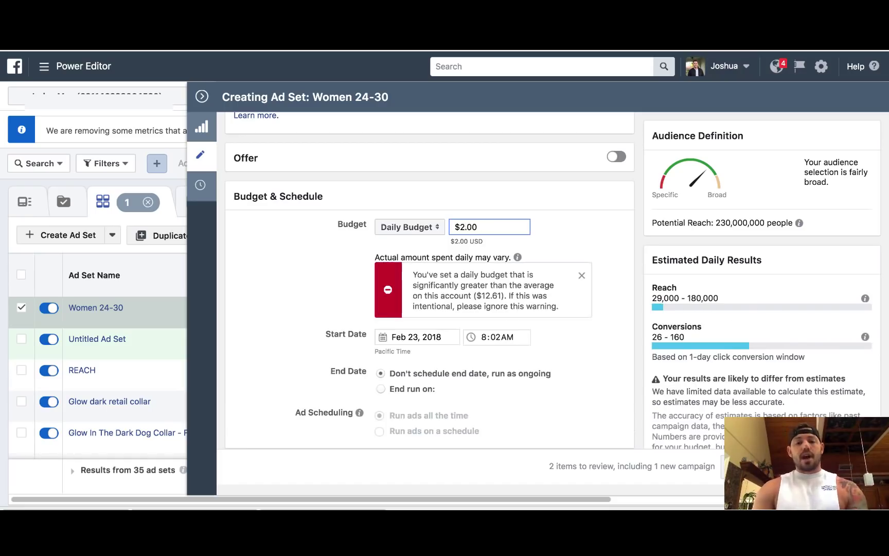
pyautogui.press('BackSpace')
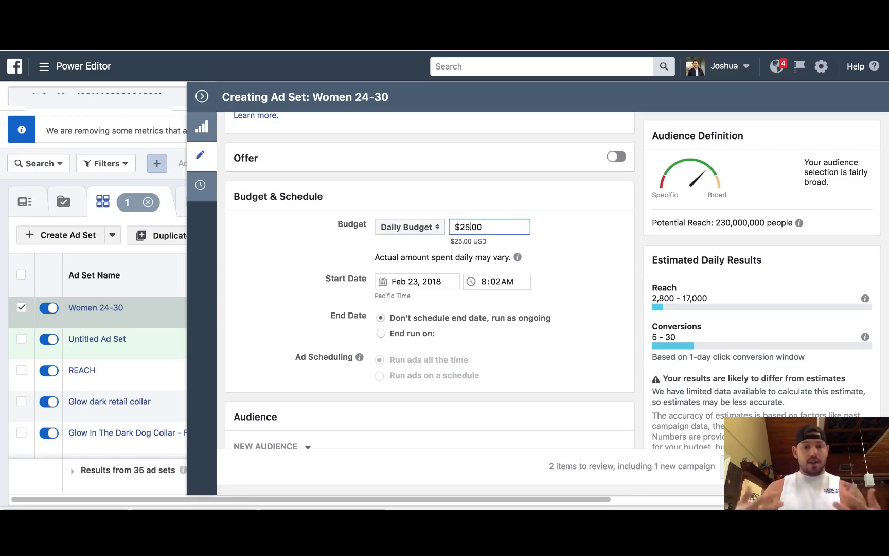
pyautogui.press('Left')
pyautogui.press('Left')
pyautogui.press('Left')
pyautogui.press('BackSpace')
pyautogui.write('0')
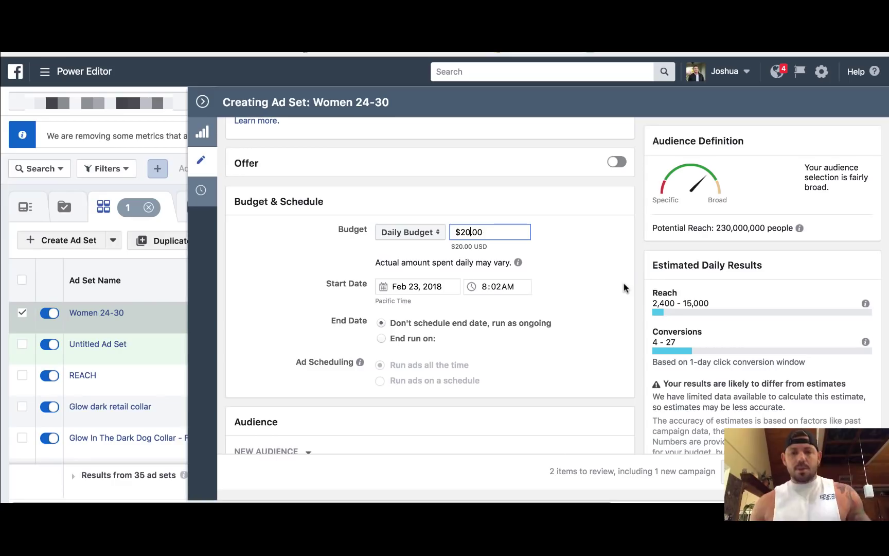
# Locate the Audiences tool among the assets and check the Custom Audiences field of the Women 24-30 ad set
pyautogui.scroll(-2, 624, 286)
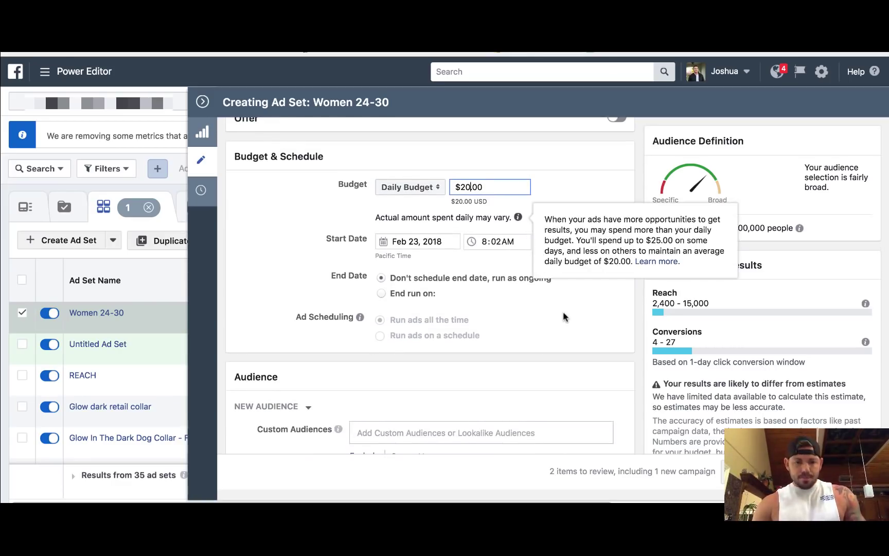
pyautogui.scroll(-2, 564, 316)
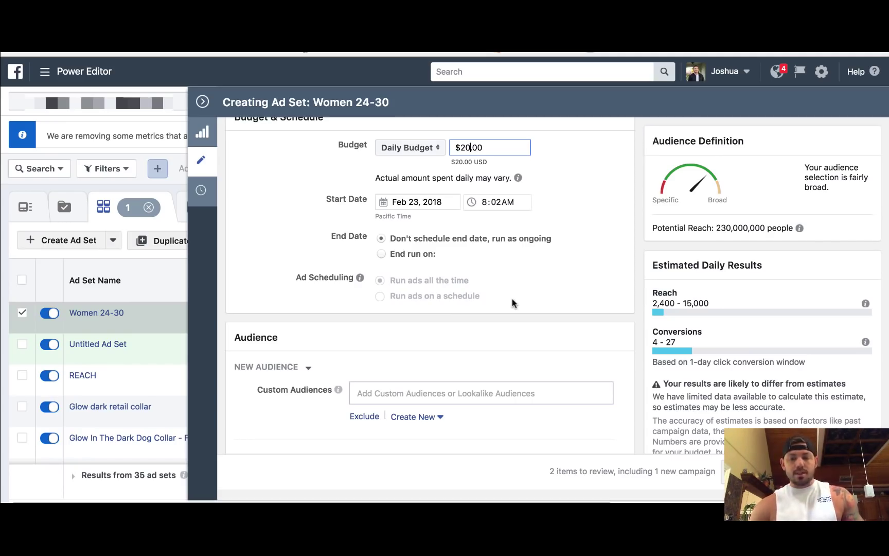
pyautogui.scroll(-5, 513, 304)
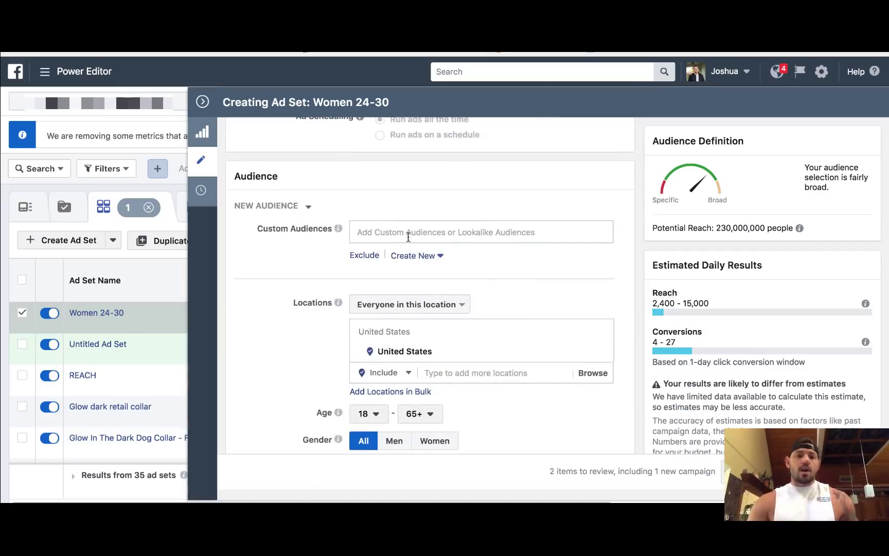
pyautogui.click(46, 71)
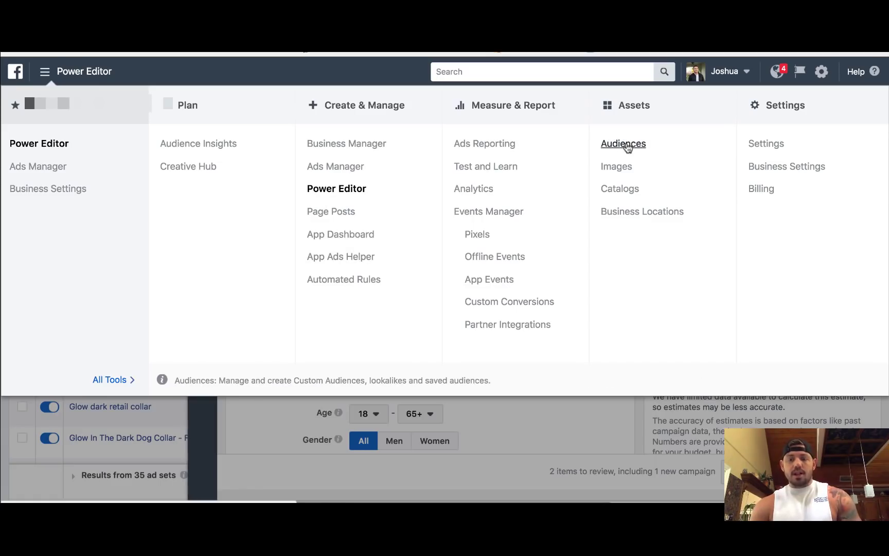
pyautogui.click(628, 146)
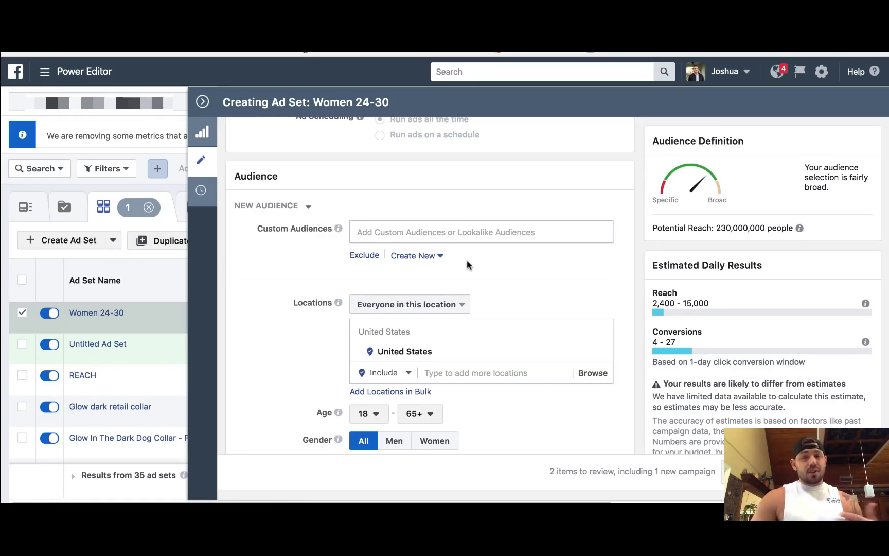
pyautogui.click(390, 233)
pyautogui.click(420, 204)
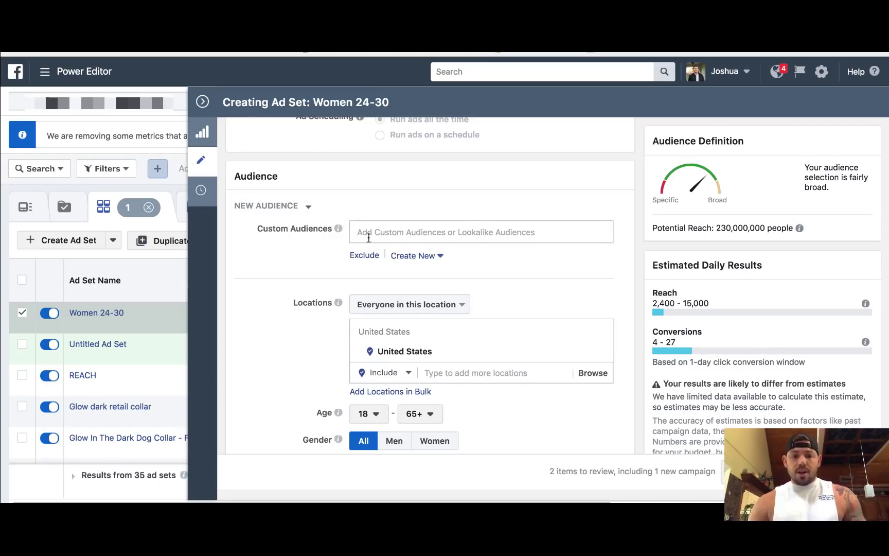
# Try adding Canada to the ad set's targeted locations, check the potential reach, and remove Canada again
pyautogui.scroll(-2, 387, 268)
pyautogui.scroll(-1, 387, 268)
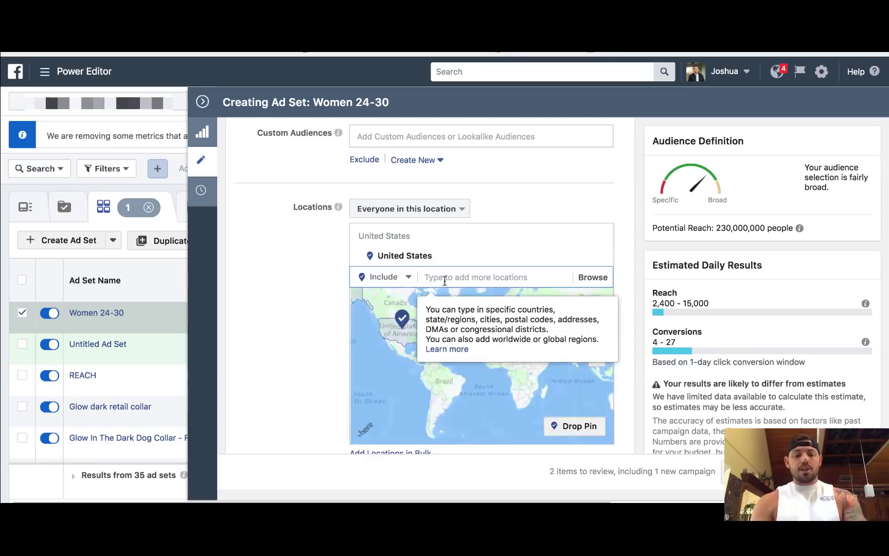
pyautogui.write('canada')
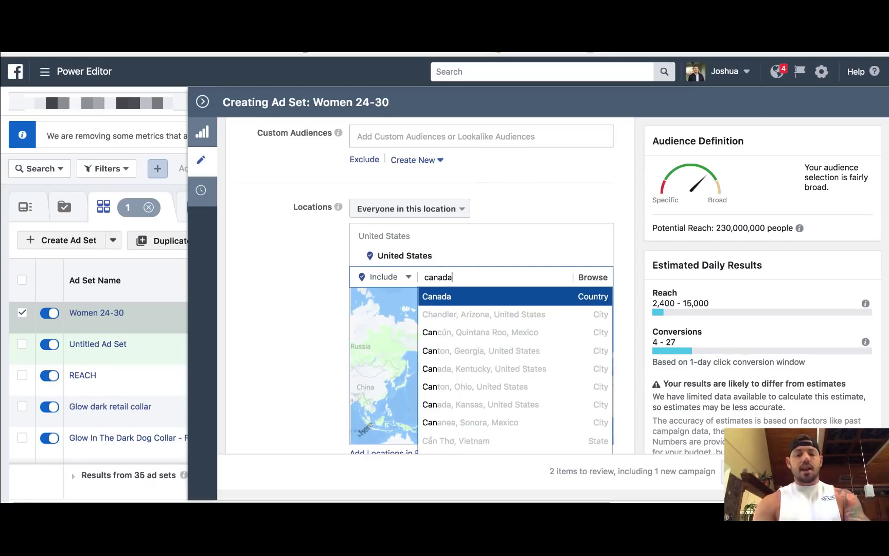
pyautogui.click(459, 301)
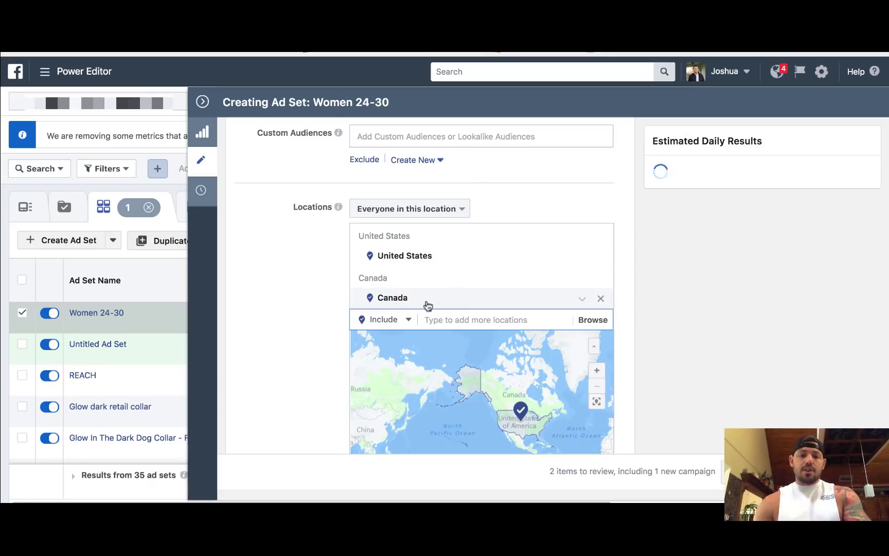
pyautogui.scroll(-1, 391, 281)
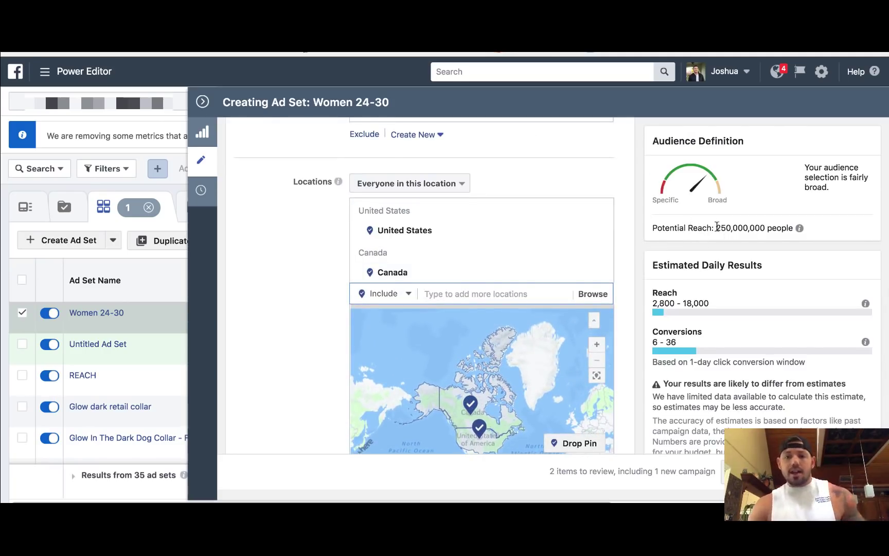
pyautogui.moveTo(716, 228); pyautogui.dragTo(766, 228)
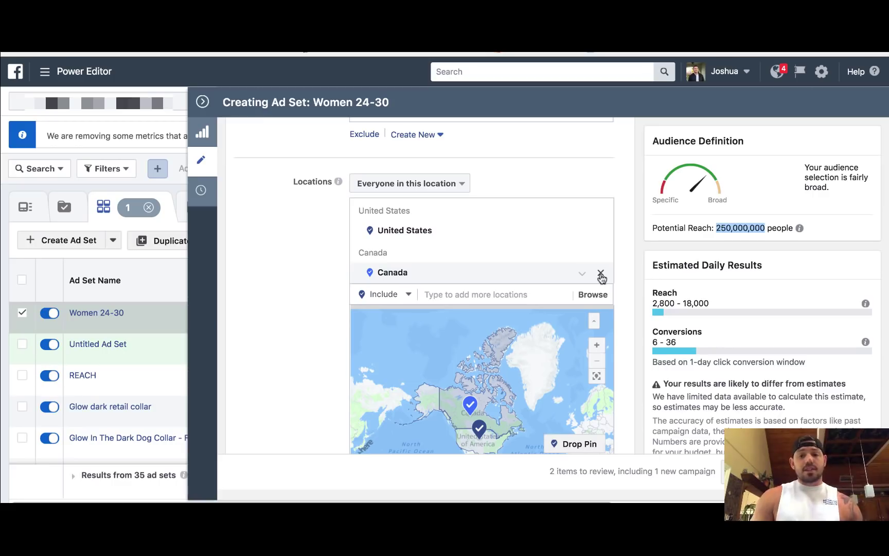
pyautogui.click(601, 274)
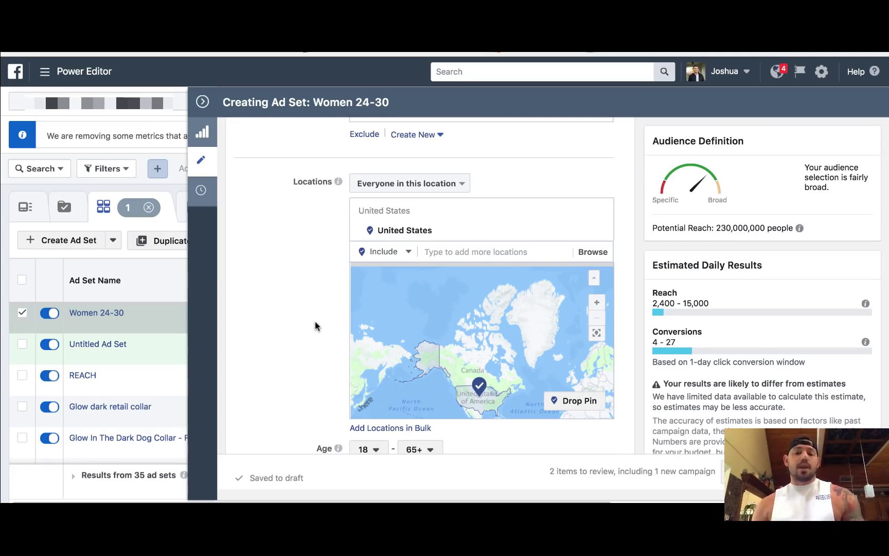
# Set the minimum audience age of the Women 24-30 ad set to 24
pyautogui.scroll(-3, 316, 360)
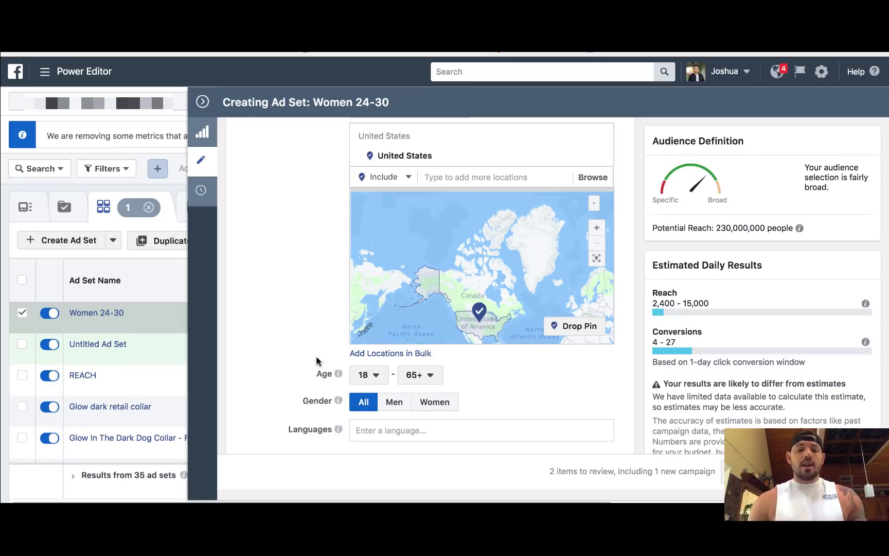
pyautogui.scroll(2, 310, 327)
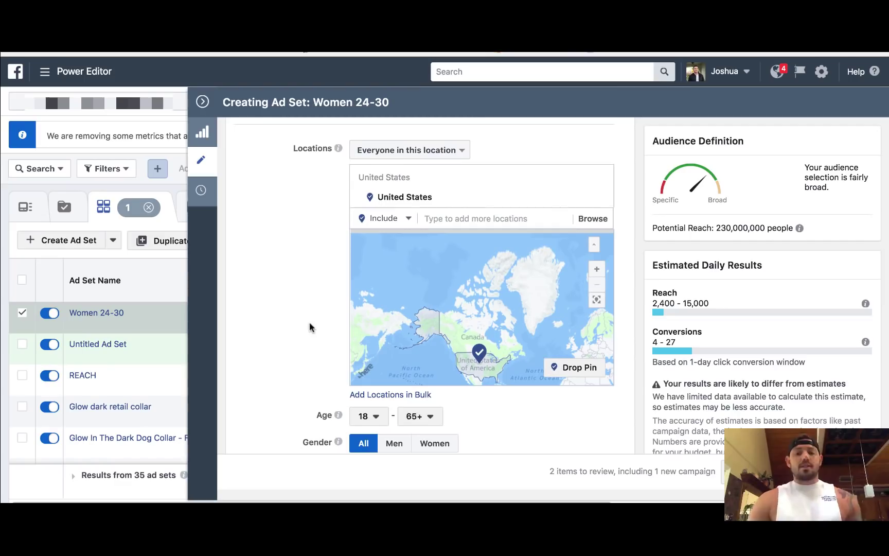
pyautogui.scroll(-3, 311, 324)
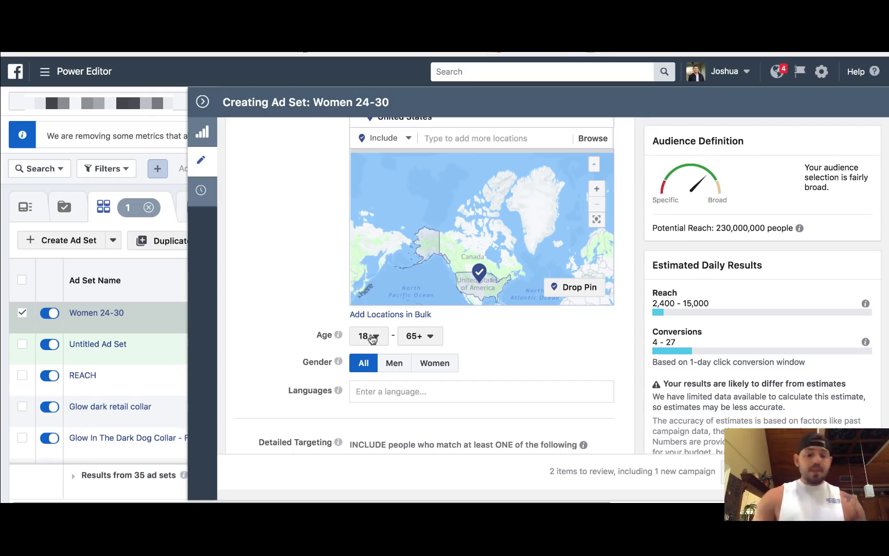
pyautogui.doubleClick(361, 103)
pyautogui.moveTo(366, 103); pyautogui.dragTo(389, 102)
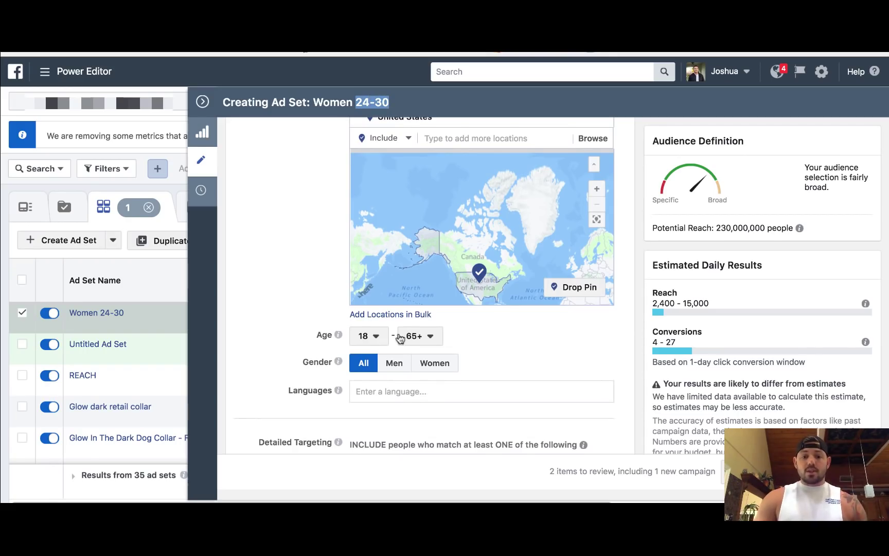
pyautogui.click(379, 342)
pyautogui.scroll(-3, 377, 291)
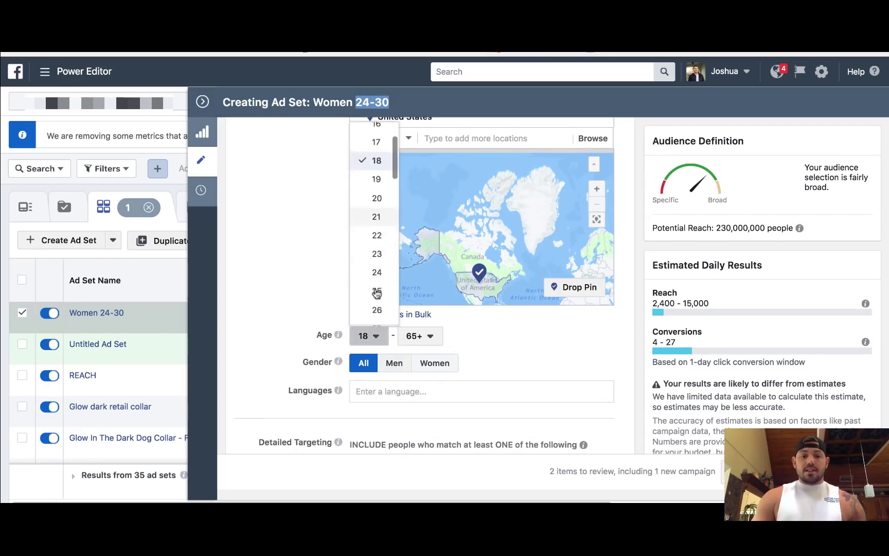
pyautogui.scroll(1, 377, 293)
pyautogui.click(377, 256)
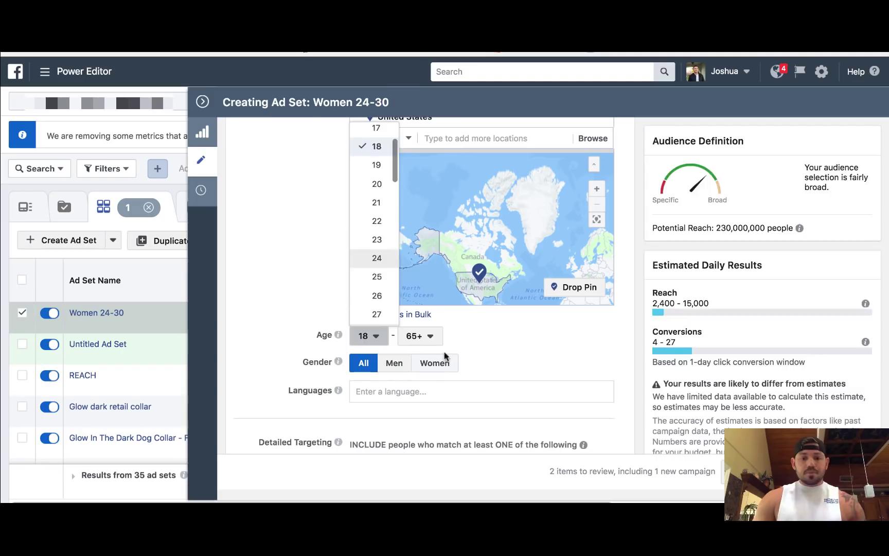
# Set the maximum audience age of the Women 24-30 ad set to 30 and check the potential reach
pyautogui.click(435, 337)
pyautogui.scroll(5, 429, 313)
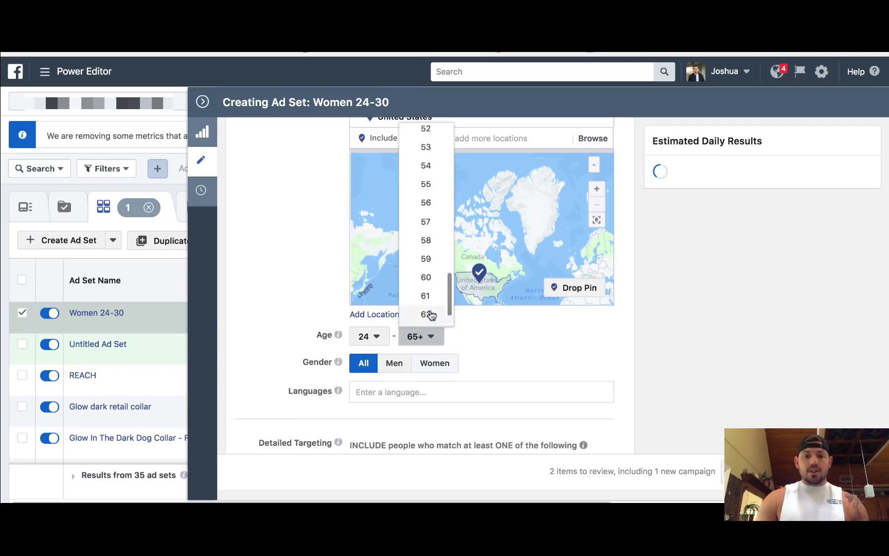
pyautogui.scroll(5, 430, 314)
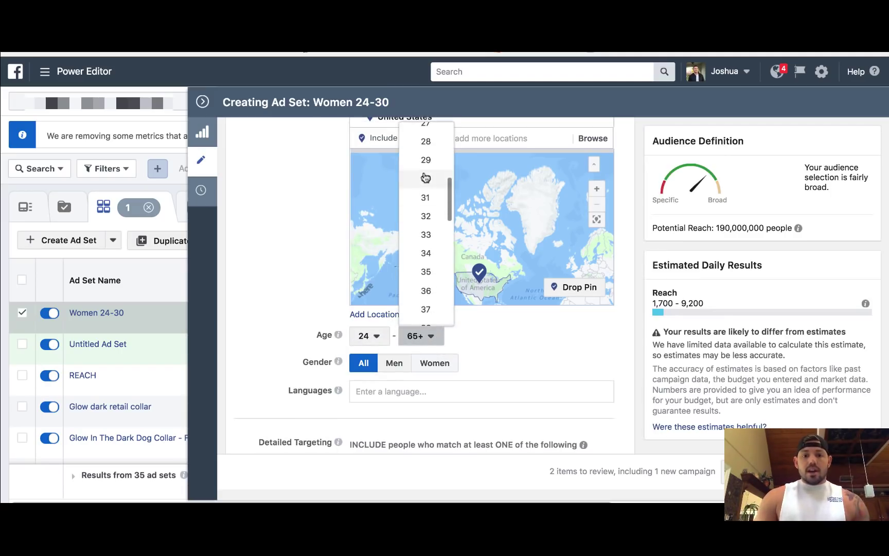
pyautogui.click(425, 178)
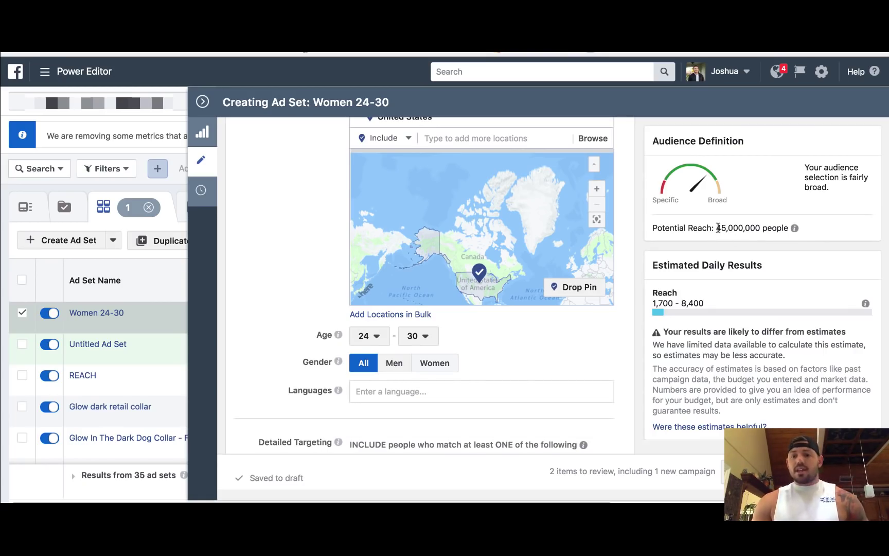
pyautogui.moveTo(718, 228); pyautogui.dragTo(759, 228)
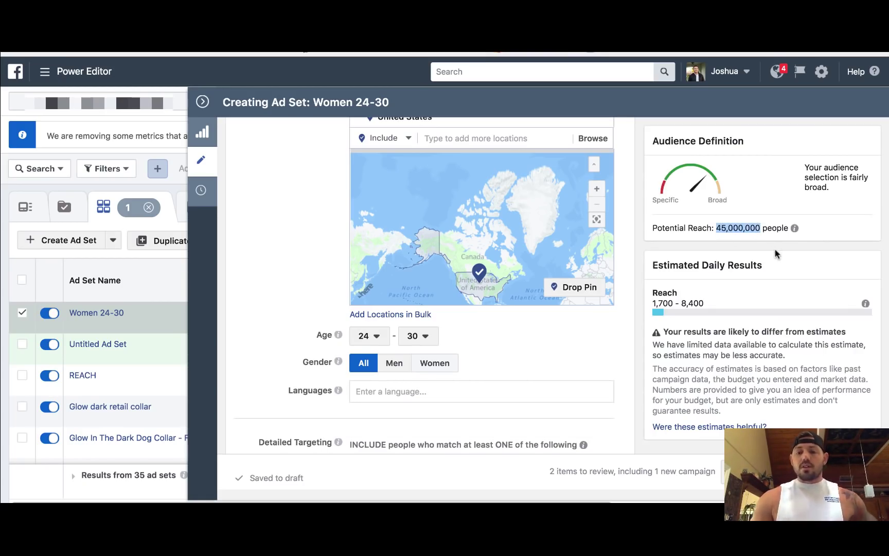
# Search the detailed targeting for "gothic" and include the Gothic fashion interest
pyautogui.scroll(-5, 608, 325)
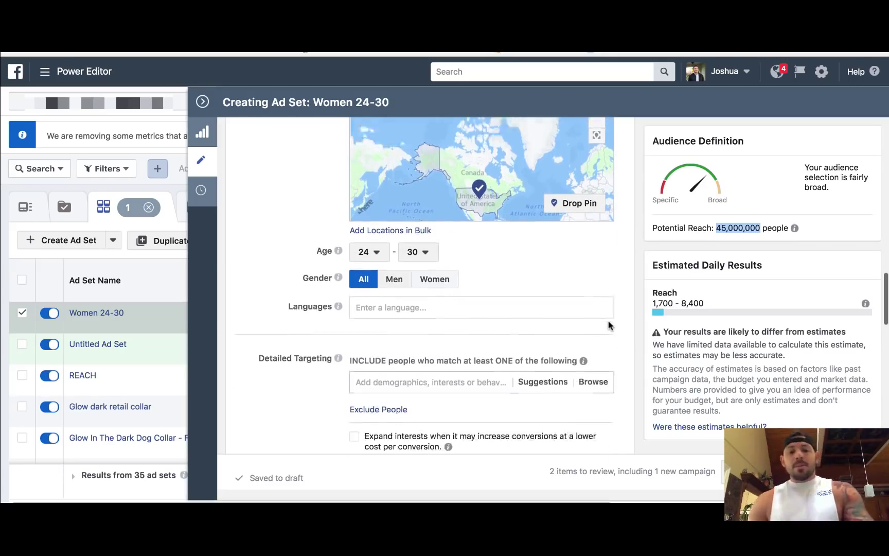
pyautogui.click(394, 335)
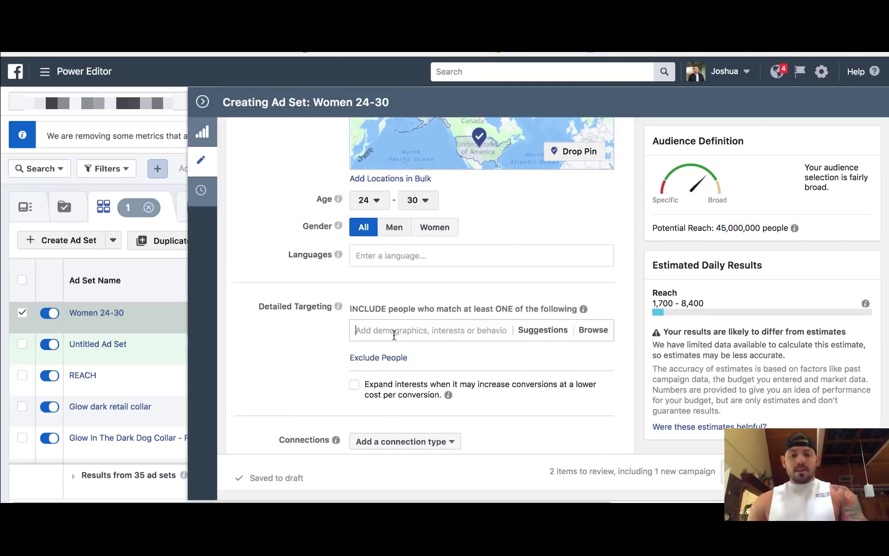
pyautogui.write('gothic')
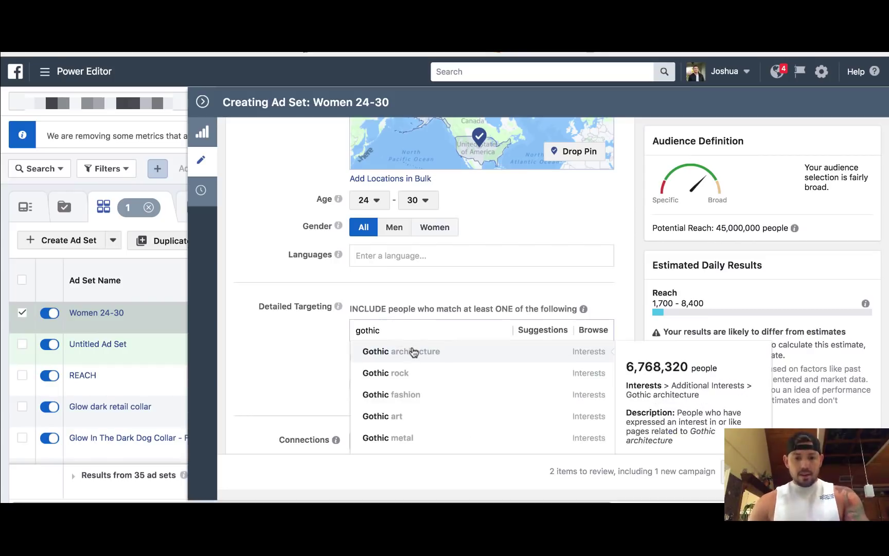
pyautogui.scroll(-3, 337, 358)
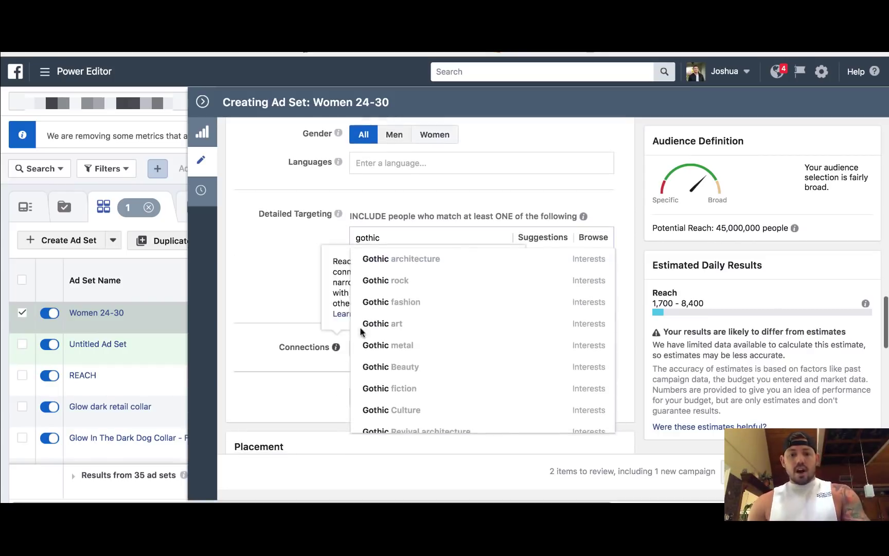
pyautogui.moveTo(382, 308)
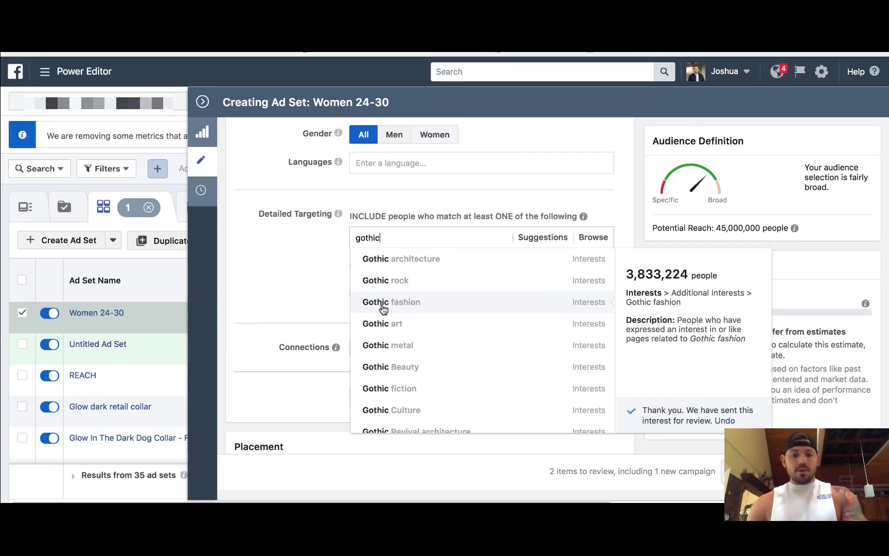
pyautogui.click(382, 304)
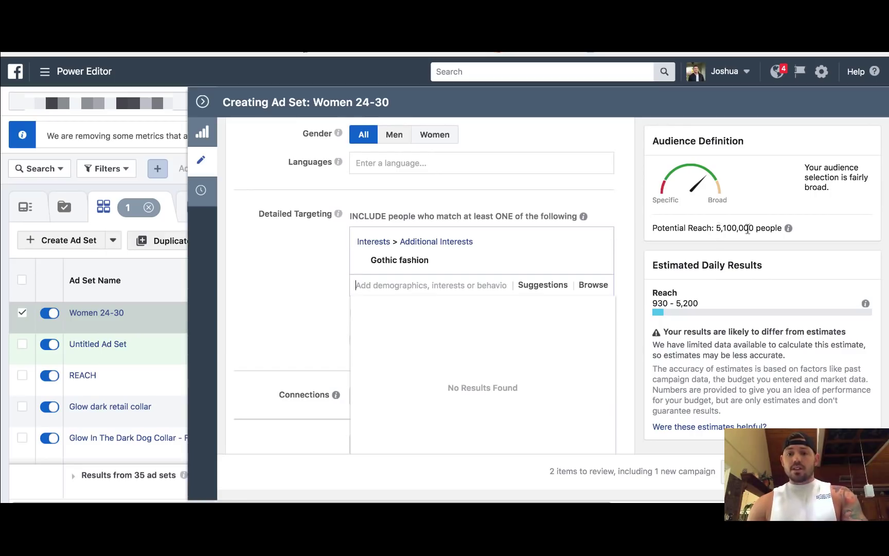
# Restrict the ad set's audience gender to Women
pyautogui.scroll(1, 515, 217)
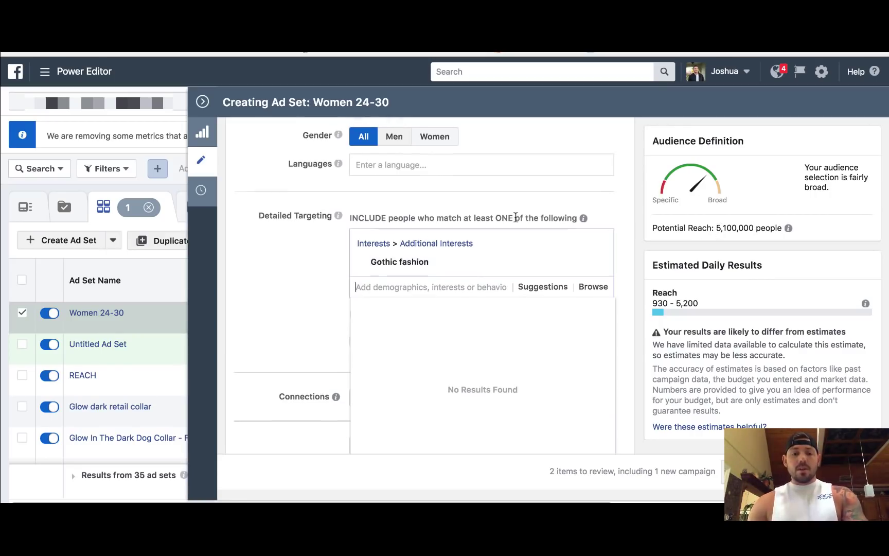
pyautogui.scroll(3, 516, 217)
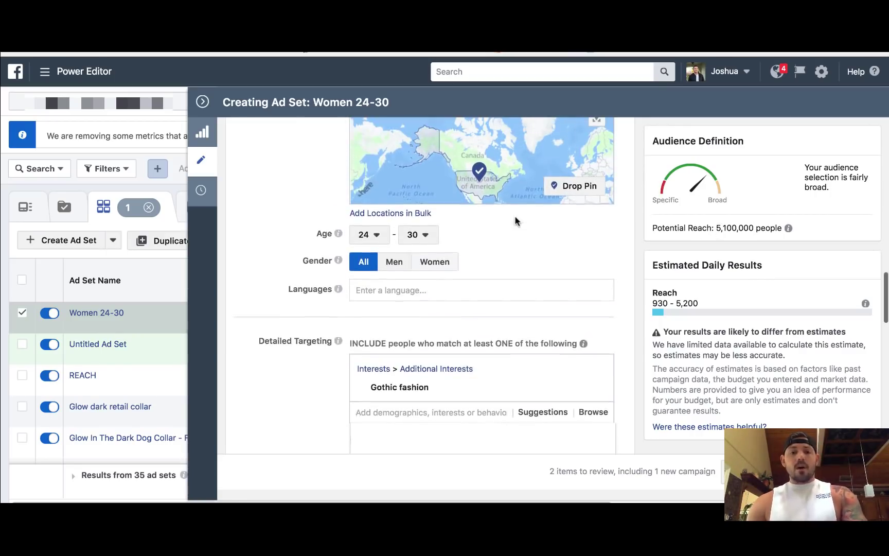
pyautogui.click(436, 263)
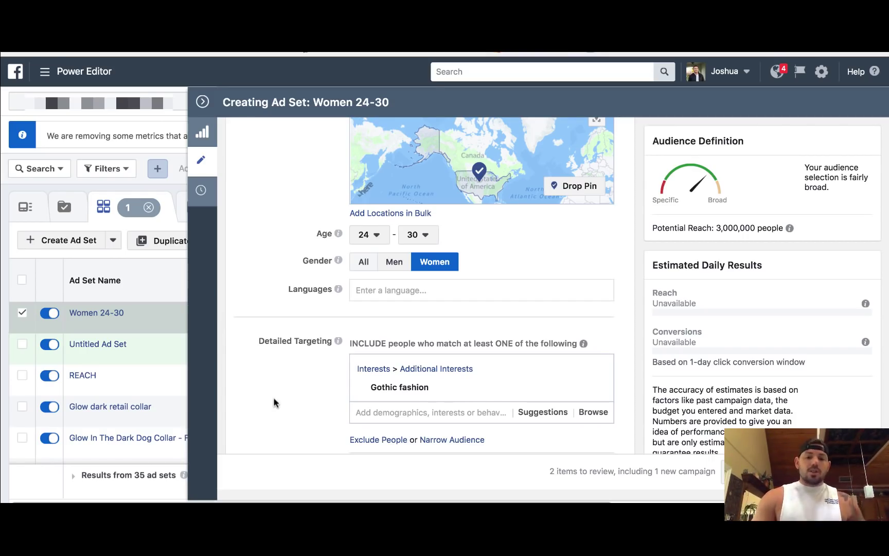
# Narrow the Gothic fashion audience with an additional must-also-match condition and view the suggestions for it
pyautogui.scroll(-1, 274, 397)
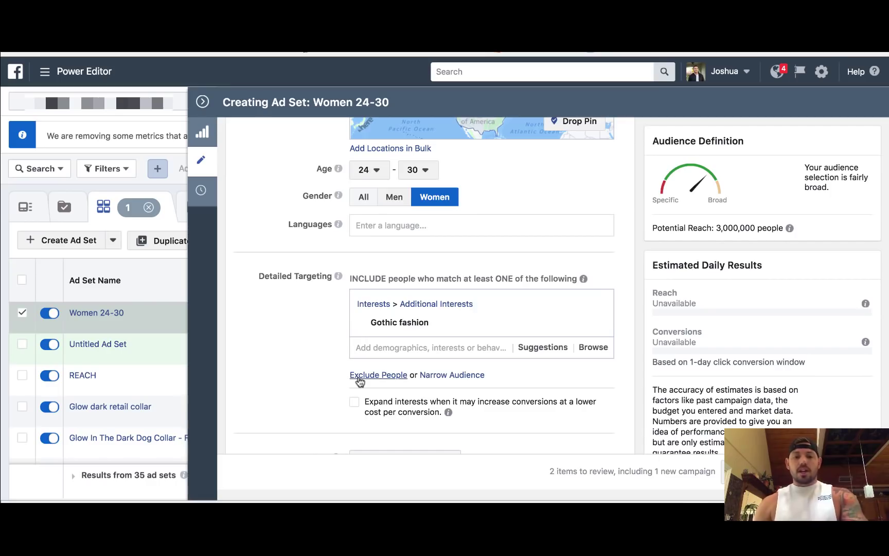
pyautogui.moveTo(428, 323)
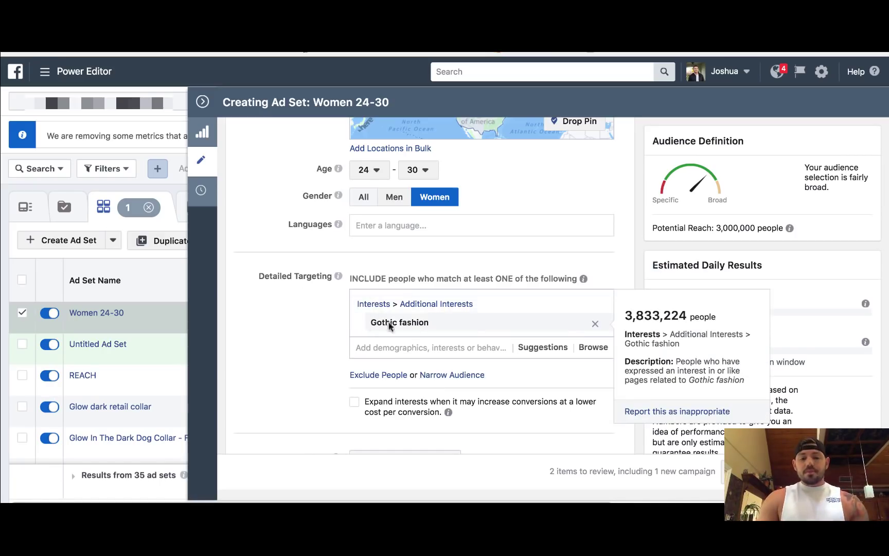
pyautogui.click(447, 379)
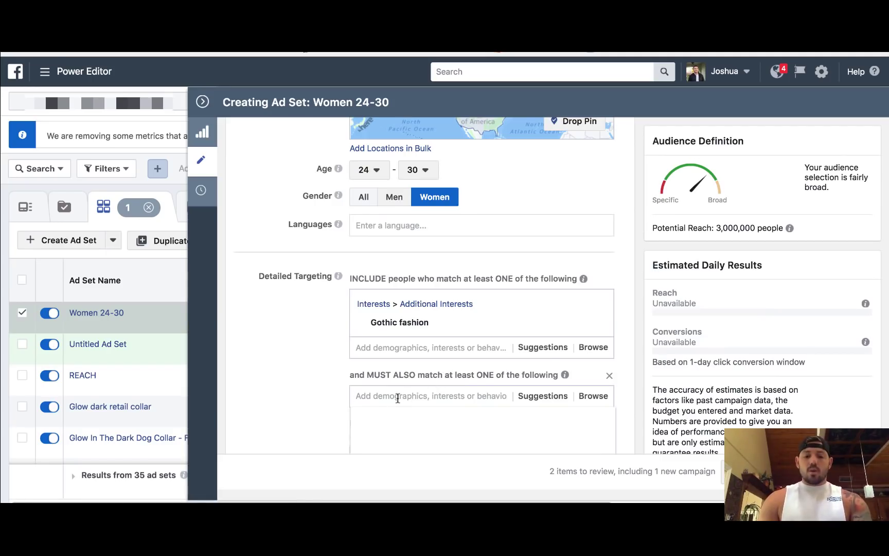
pyautogui.scroll(-3, 302, 399)
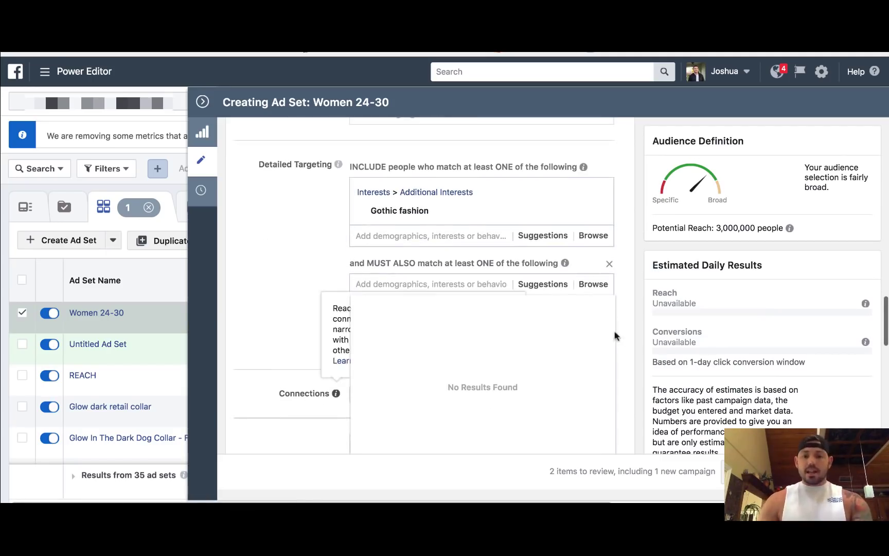
pyautogui.click(551, 289)
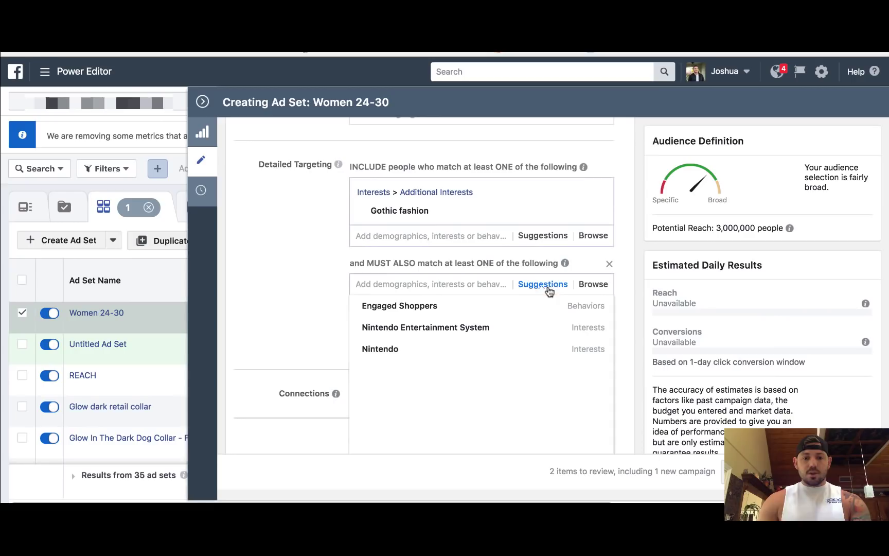
pyautogui.click(399, 279)
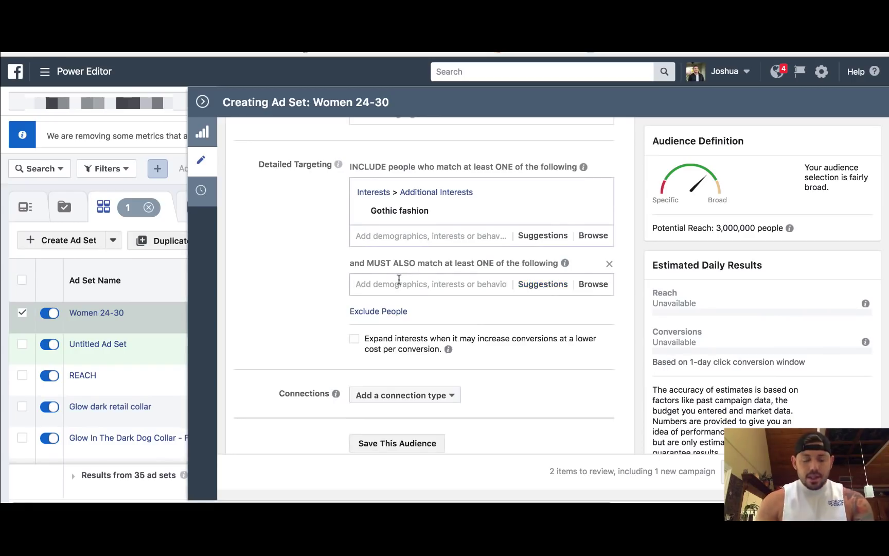
# Search the must-also-match condition for "gothic" and look through the matching interests
pyautogui.write('gothic')
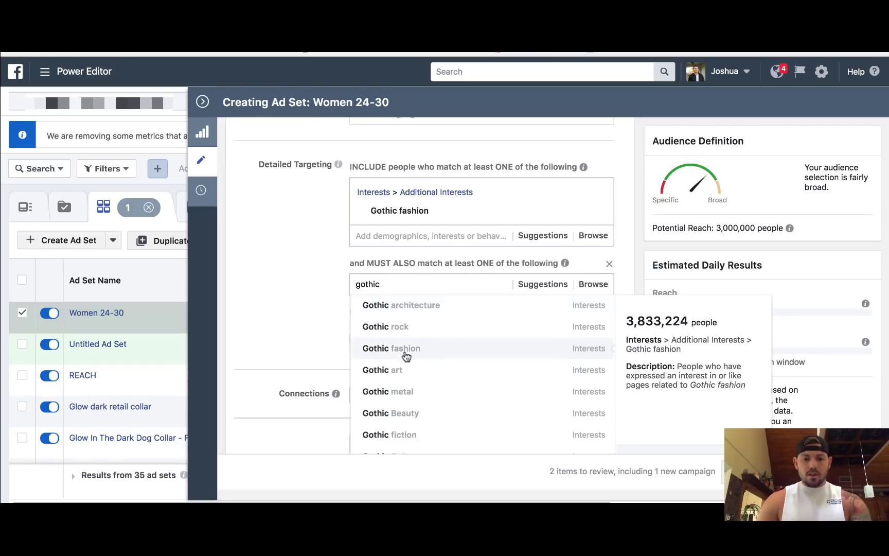
pyautogui.scroll(-3, 405, 357)
pyautogui.scroll(-4, 405, 358)
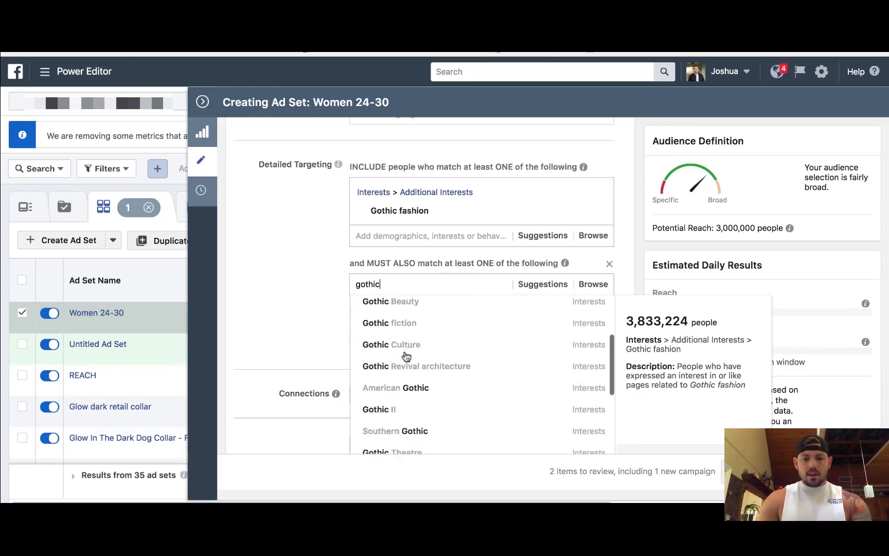
pyautogui.scroll(-7, 405, 356)
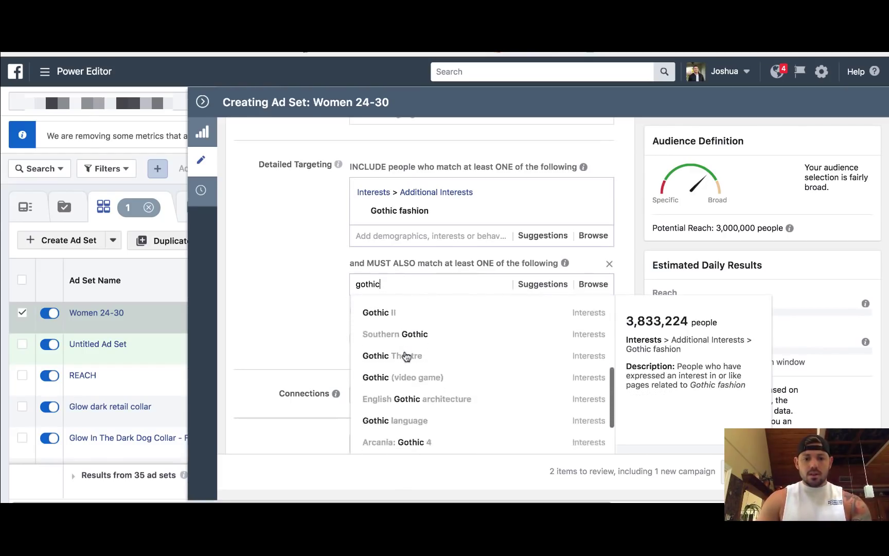
pyautogui.scroll(-5, 406, 356)
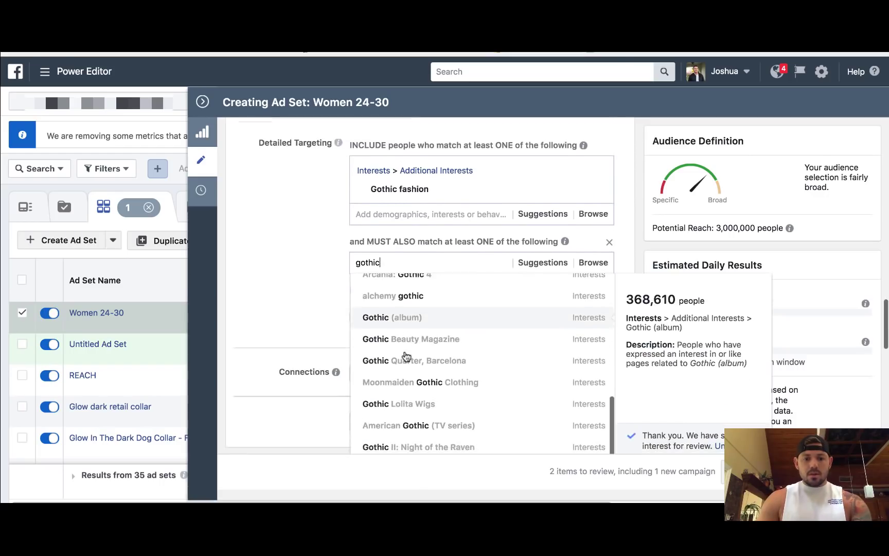
pyautogui.scroll(-1, 407, 356)
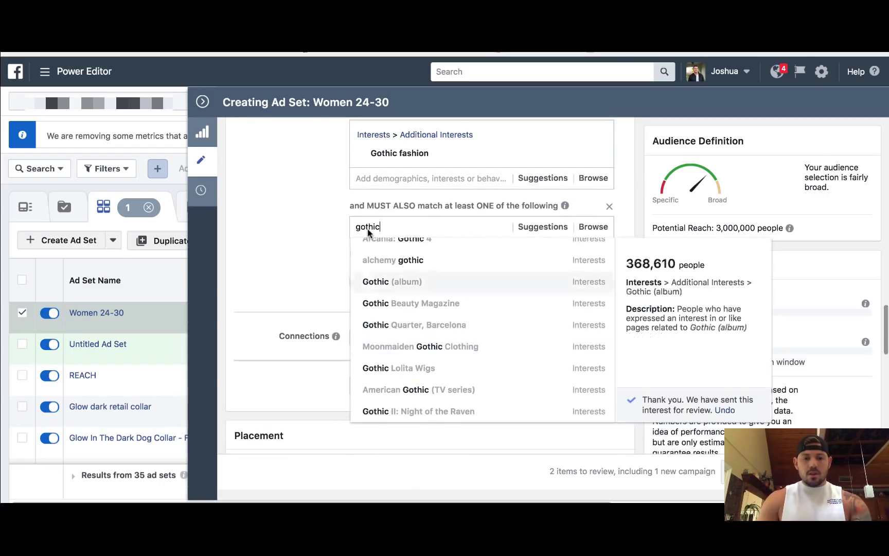
# Replace the search text with "womens goth" and add the Womens fashion & apparel buyers behavior to the must-also-match condition
pyautogui.press('BackSpace')
pyautogui.press('BackSpace')
pyautogui.press('BackSpace')
pyautogui.press('BackSpace')
pyautogui.press('BackSpace')
pyautogui.press('BackSpace')
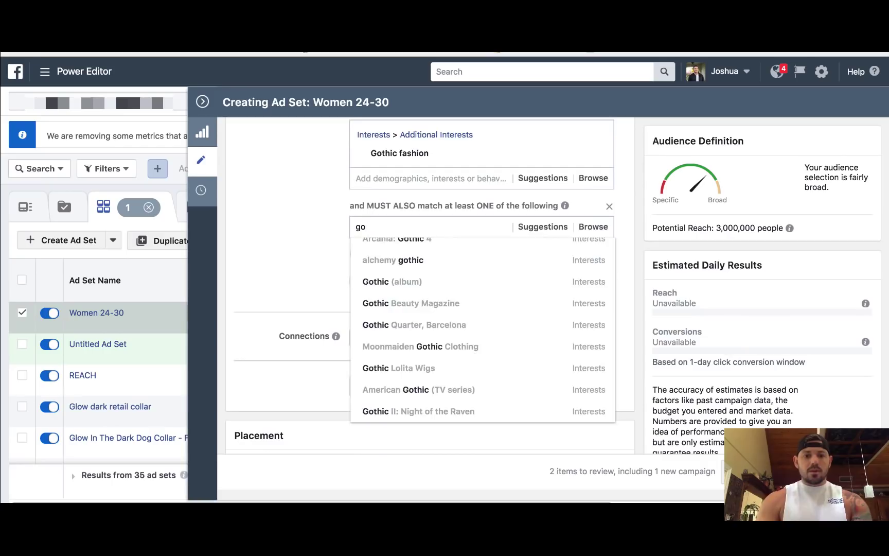
pyautogui.write('womens goth')
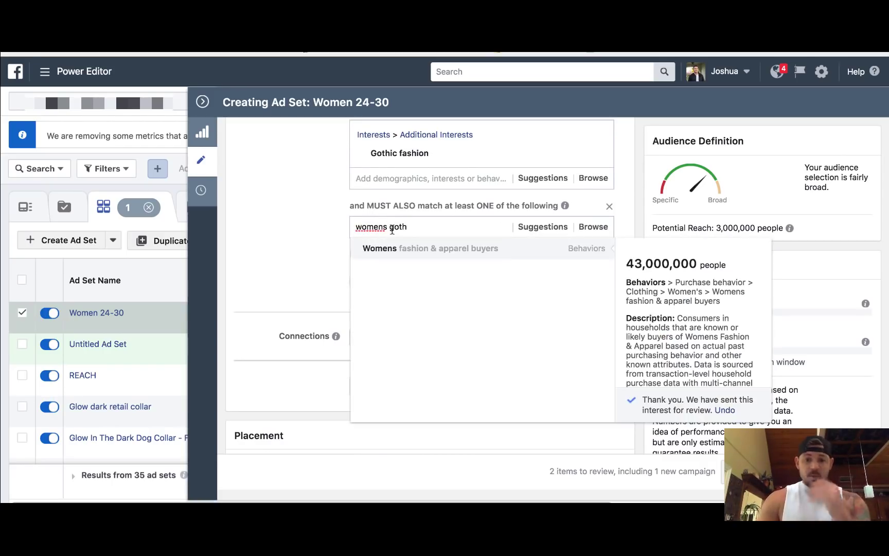
pyautogui.click(414, 249)
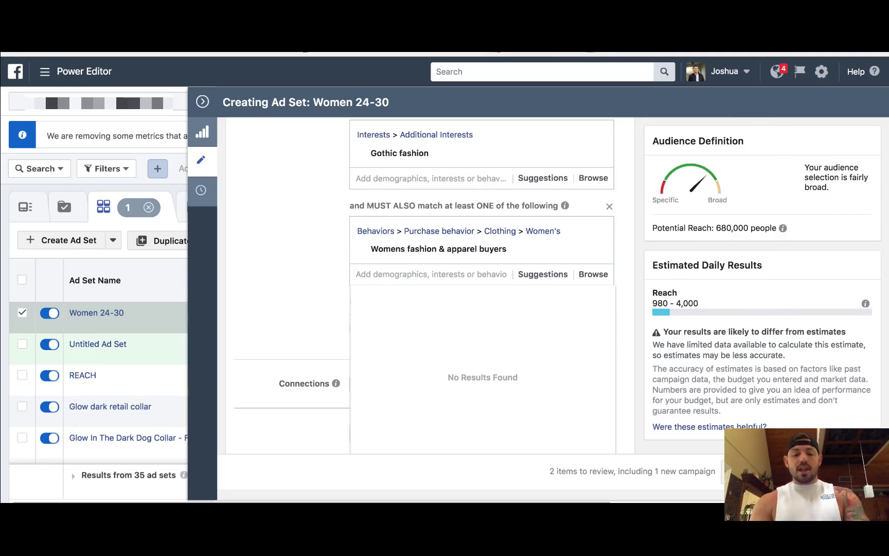
# Add the suggested Engaged Shoppers behavior to the must-also-match condition and close the suggestions
pyautogui.write('sug')
pyautogui.press('BackSpace')
pyautogui.press('BackSpace')
pyautogui.press('BackSpace')
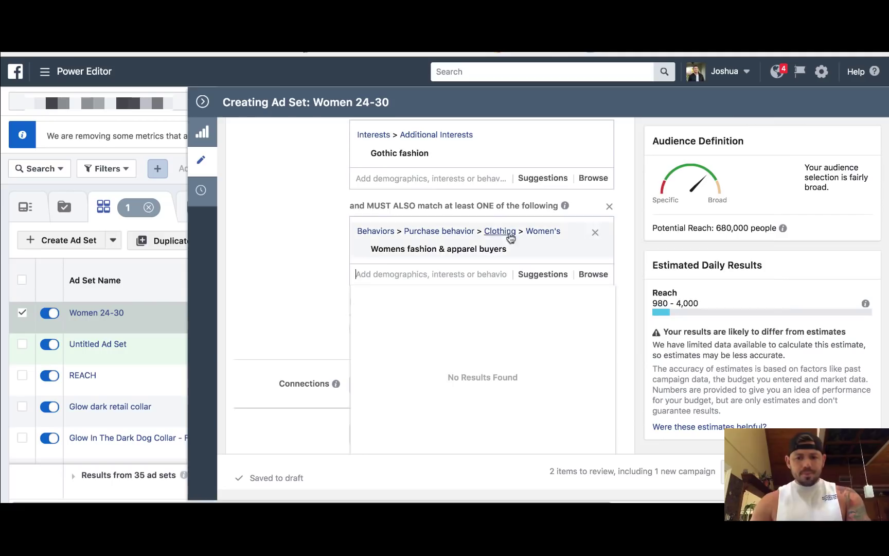
pyautogui.click(539, 277)
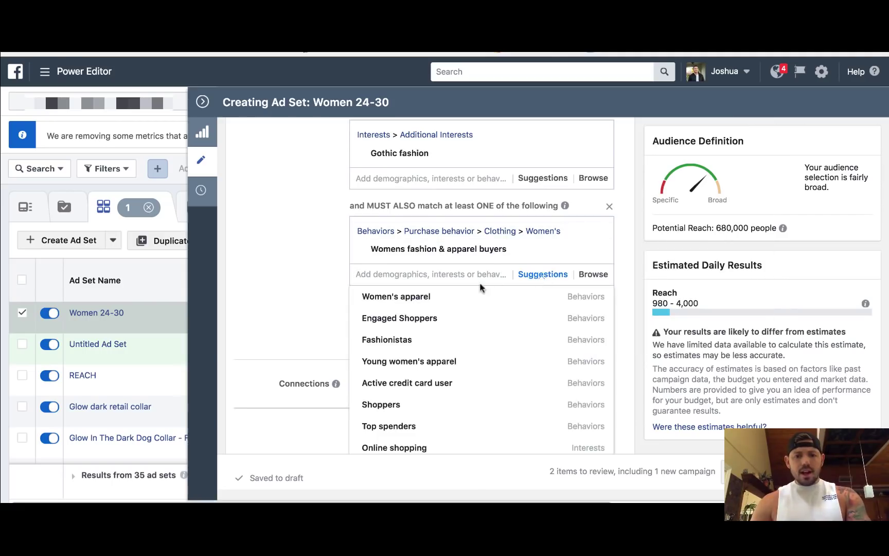
pyautogui.click(385, 318)
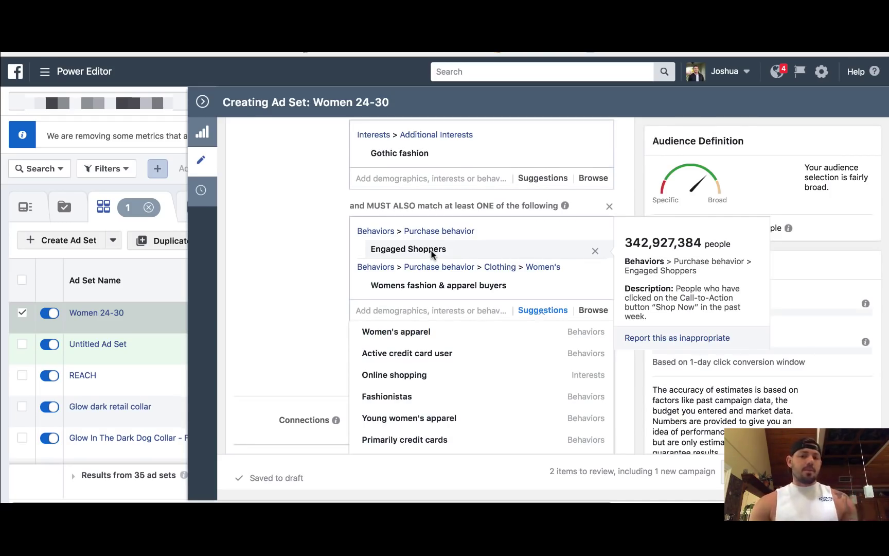
pyautogui.click(311, 269)
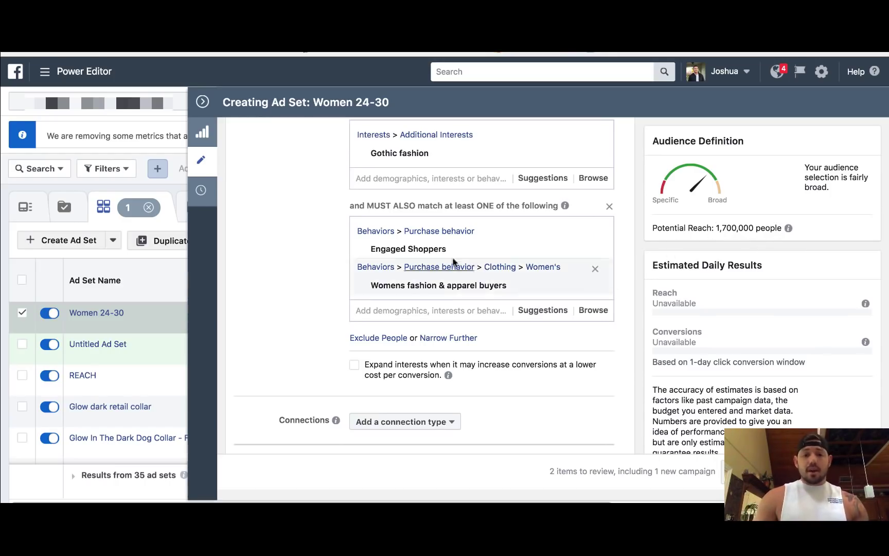
# Review the ad set's detailed targeting criteria and the start of the Placement settings
pyautogui.scroll(2, 446, 235)
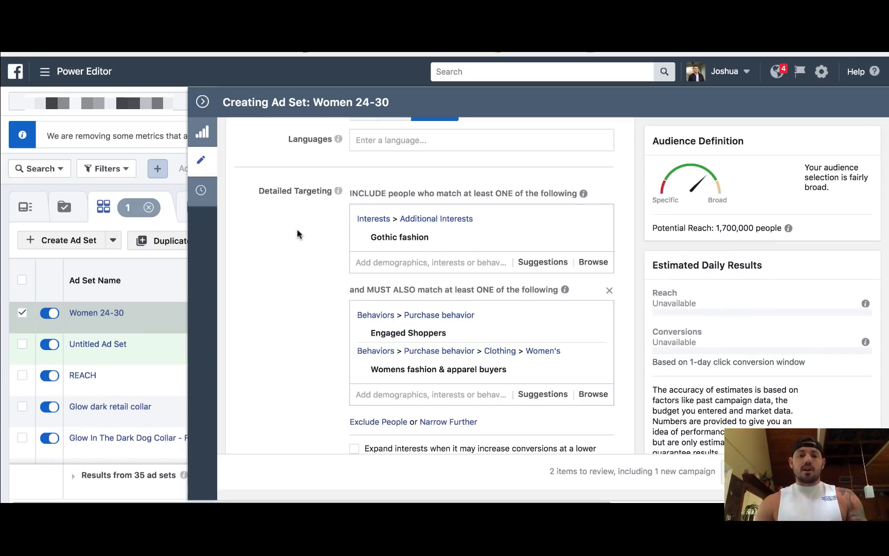
pyautogui.scroll(-3, 274, 293)
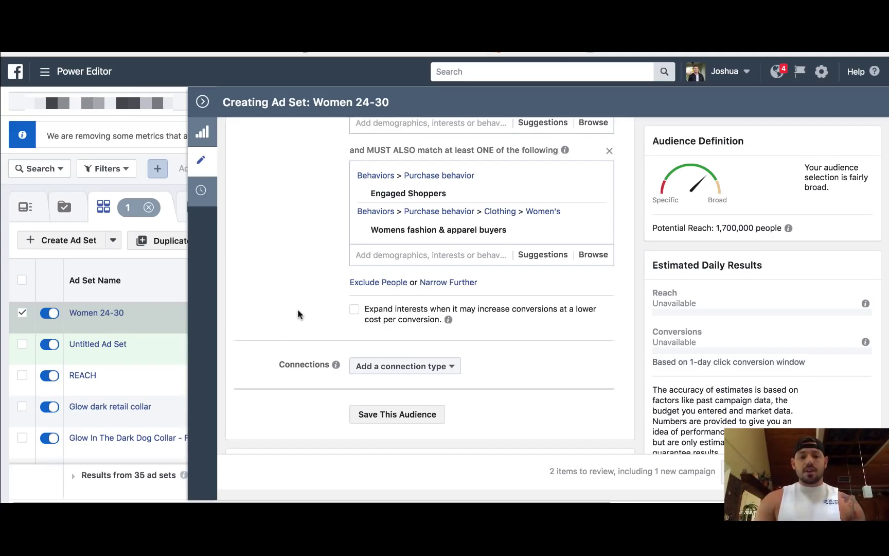
pyautogui.scroll(-1, 298, 310)
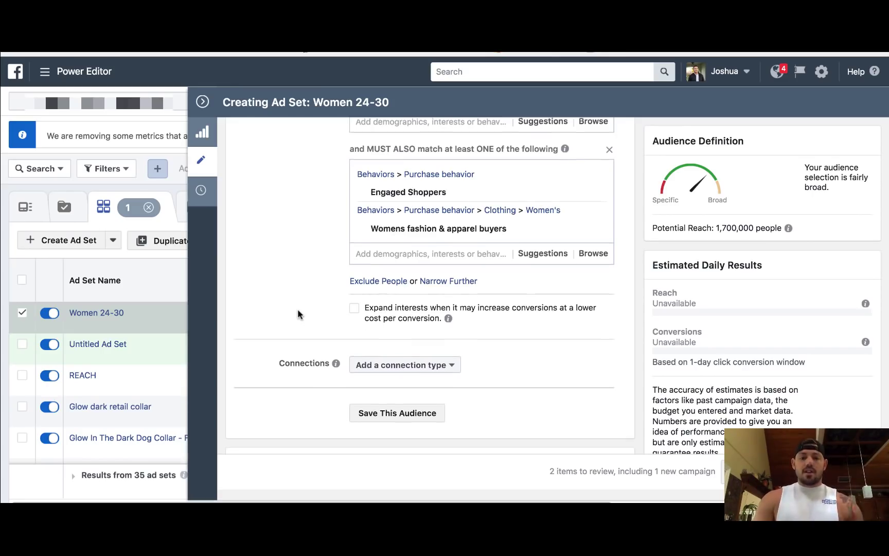
pyautogui.scroll(-3, 297, 308)
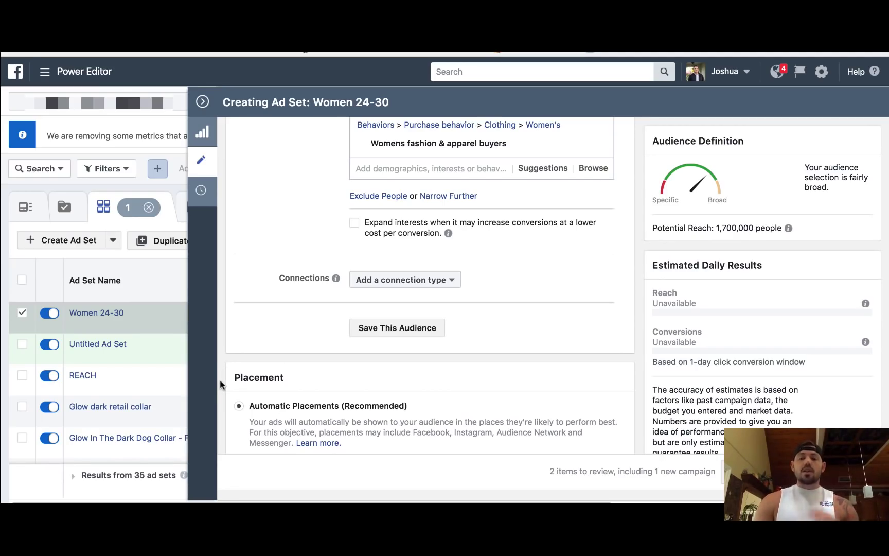
# Switch the ad set from automatic placements to Edit Placements and limit the device types to Mobile Only
pyautogui.scroll(-3, 220, 384)
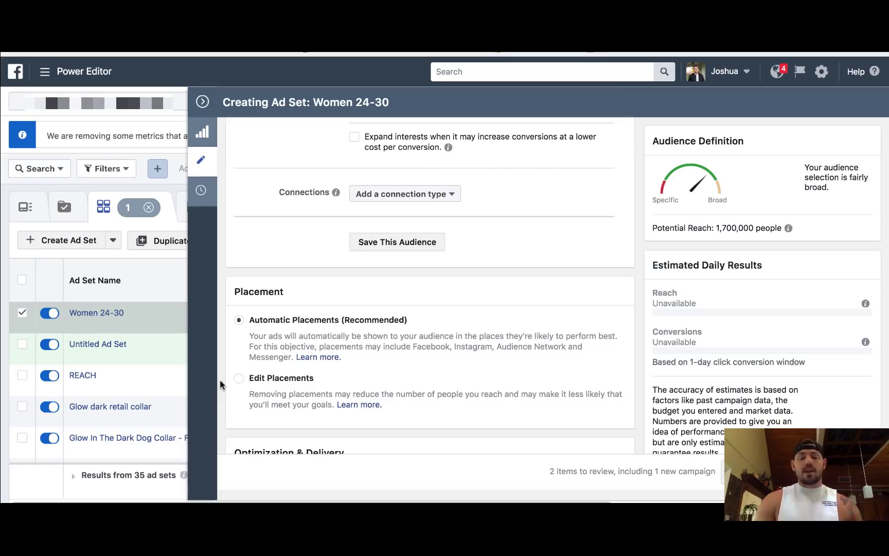
pyautogui.scroll(-3, 220, 384)
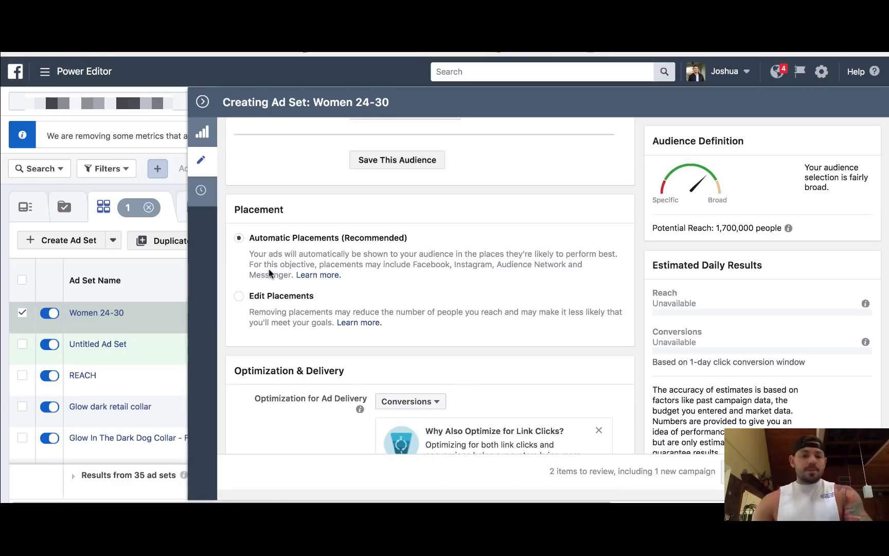
pyautogui.scroll(-1, 284, 282)
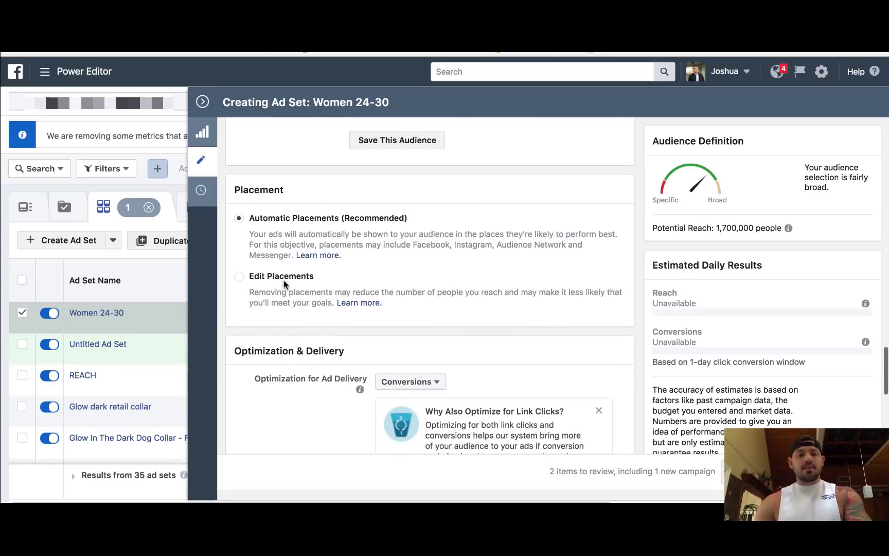
pyautogui.click(239, 276)
pyautogui.scroll(-1, 278, 300)
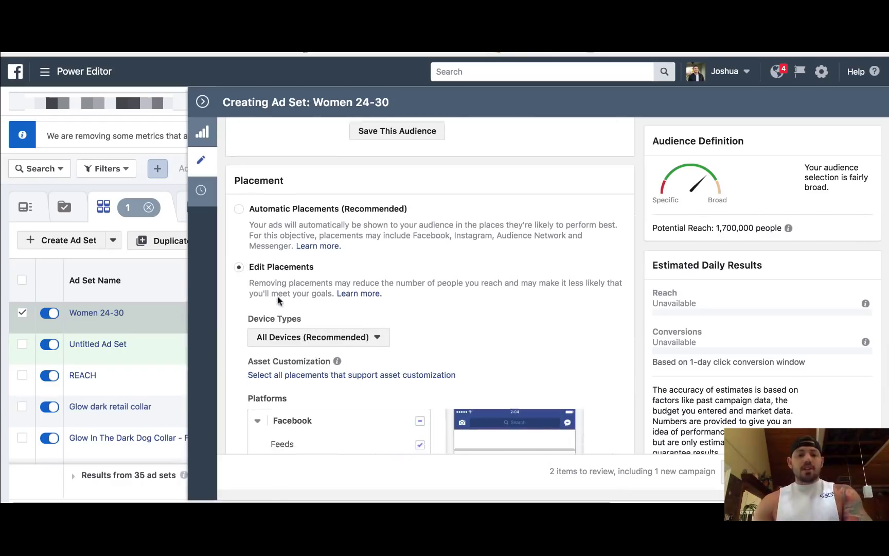
pyautogui.scroll(-2, 278, 300)
pyautogui.scroll(-2, 278, 300)
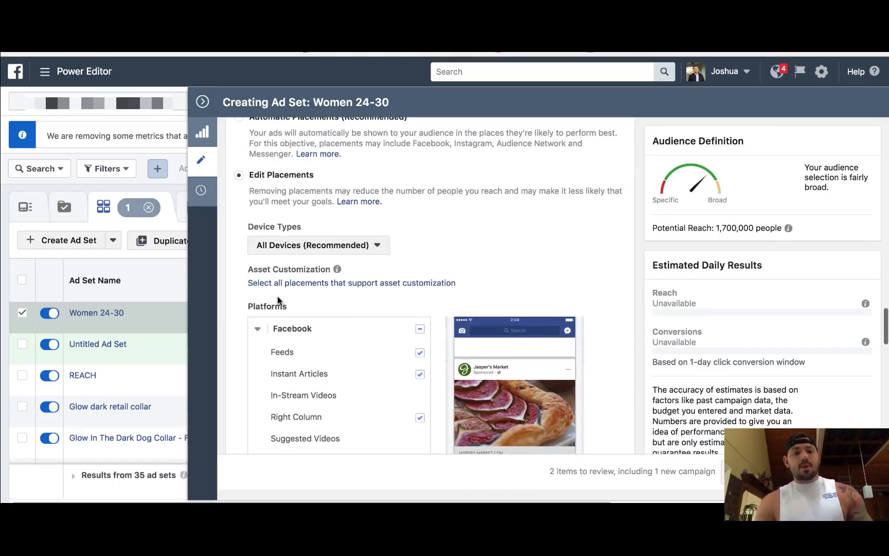
pyautogui.click(377, 247)
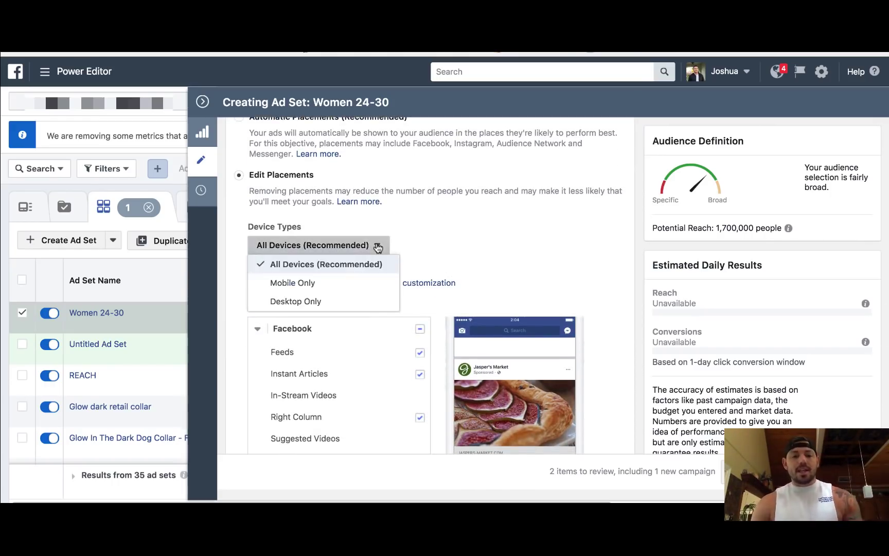
pyautogui.press('Return')
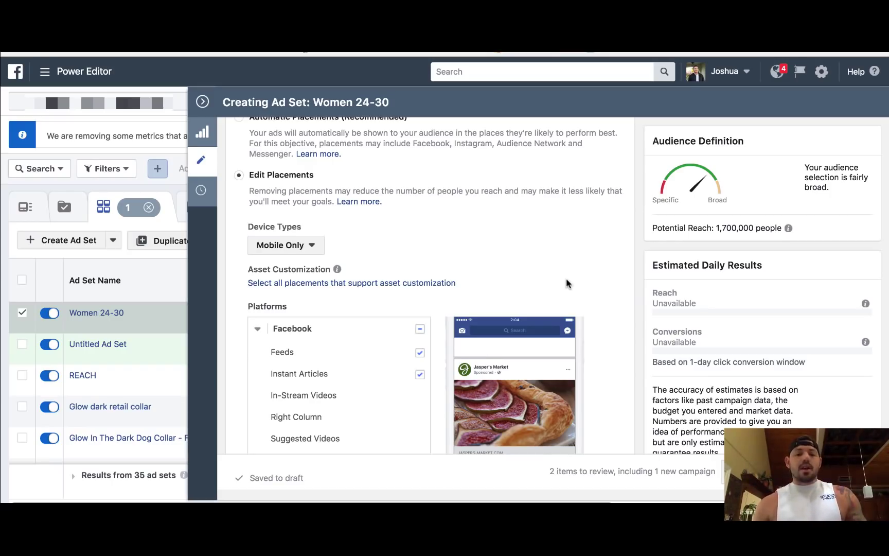
# Remove Instant Articles from the Facebook placements
pyautogui.scroll(-2, 566, 279)
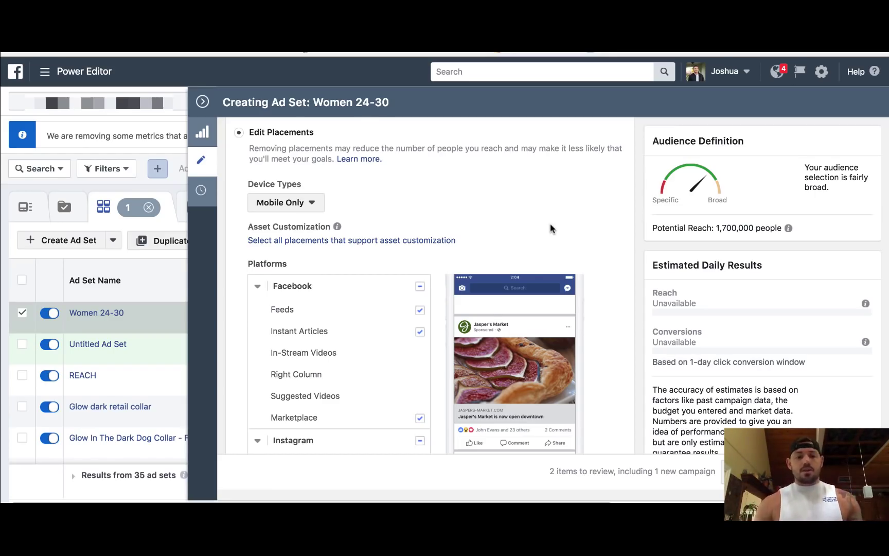
pyautogui.scroll(-3, 448, 275)
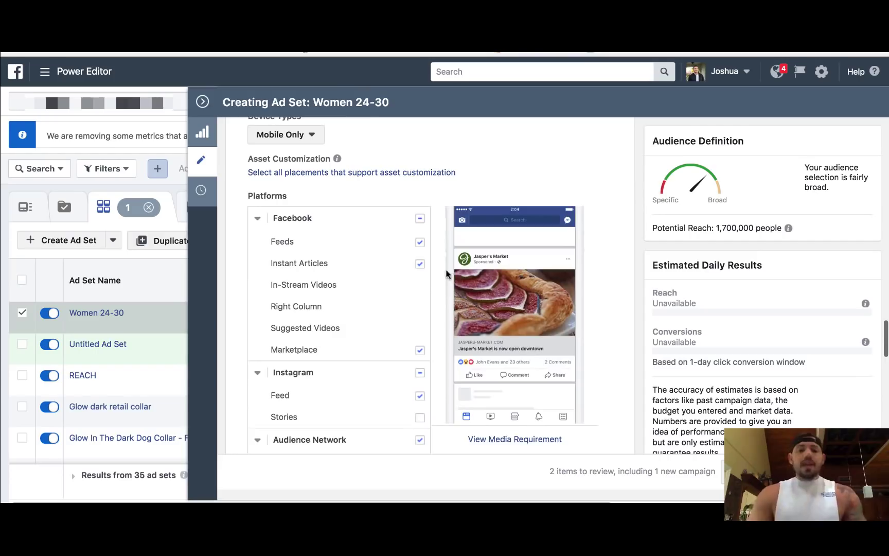
pyautogui.moveTo(421, 264)
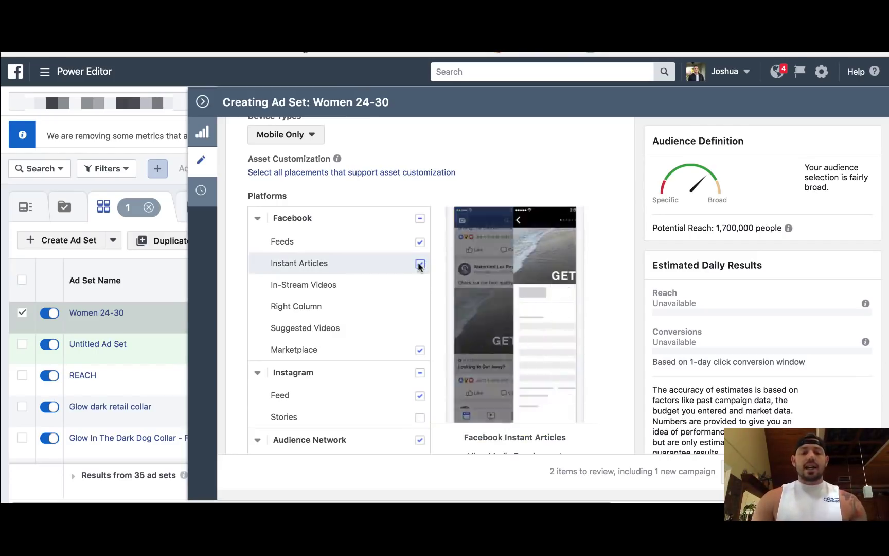
pyautogui.click(420, 264)
# Exclude the entire Audience Network and Messenger platforms from the ad set's placements
pyautogui.scroll(-3, 337, 304)
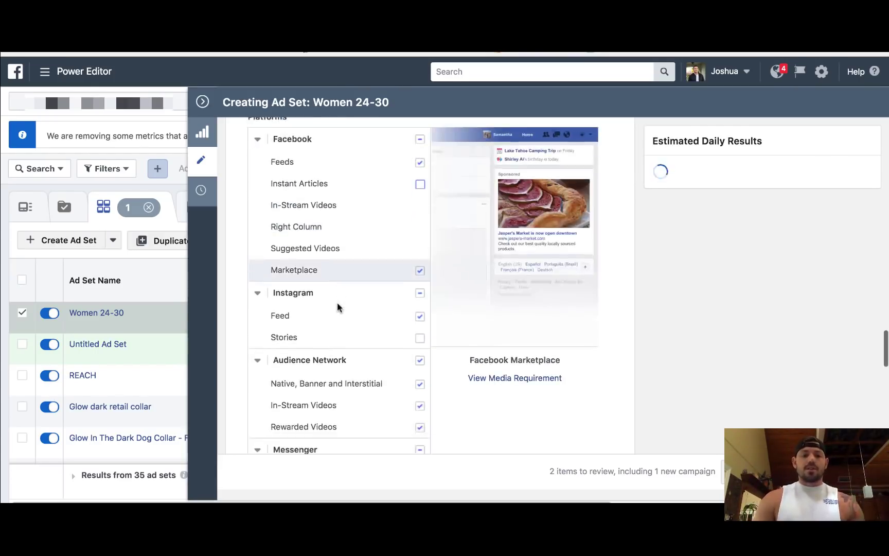
pyautogui.scroll(-2, 337, 302)
pyautogui.moveTo(419, 297)
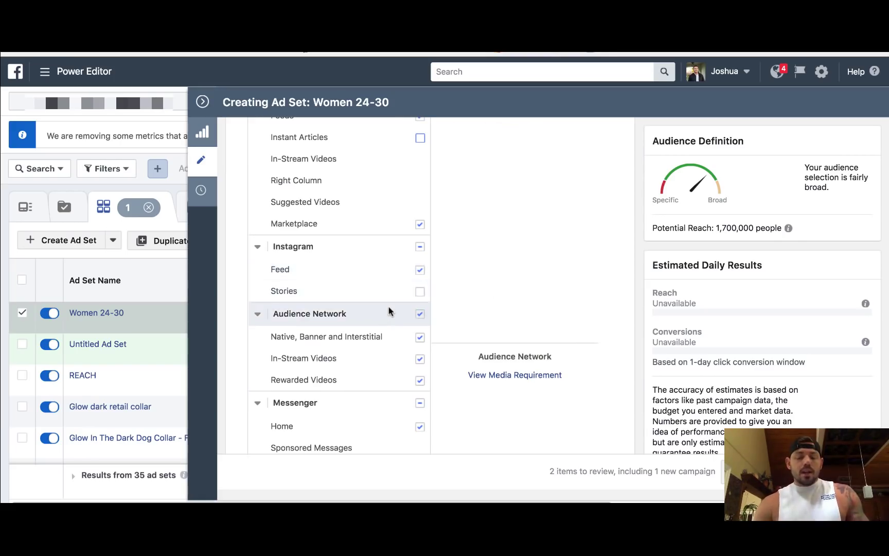
pyautogui.scroll(-1, 389, 312)
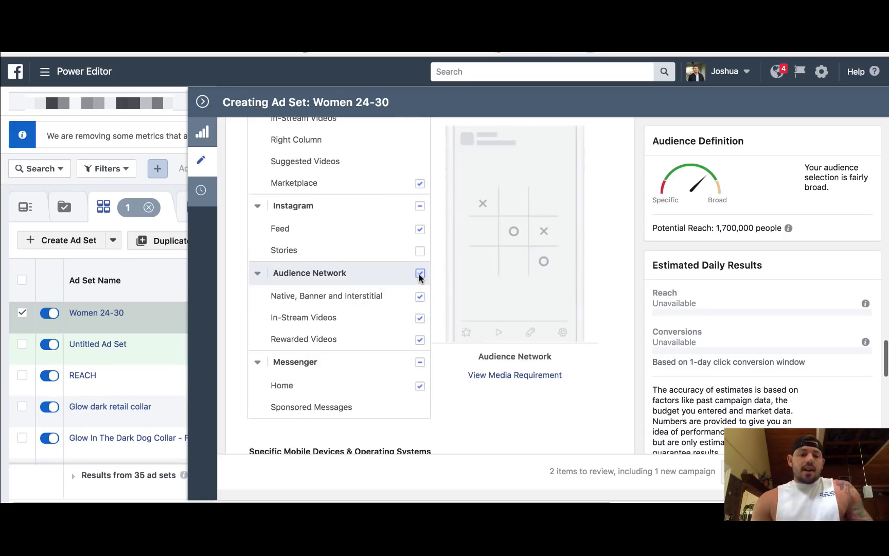
pyautogui.click(420, 274)
pyautogui.click(420, 363)
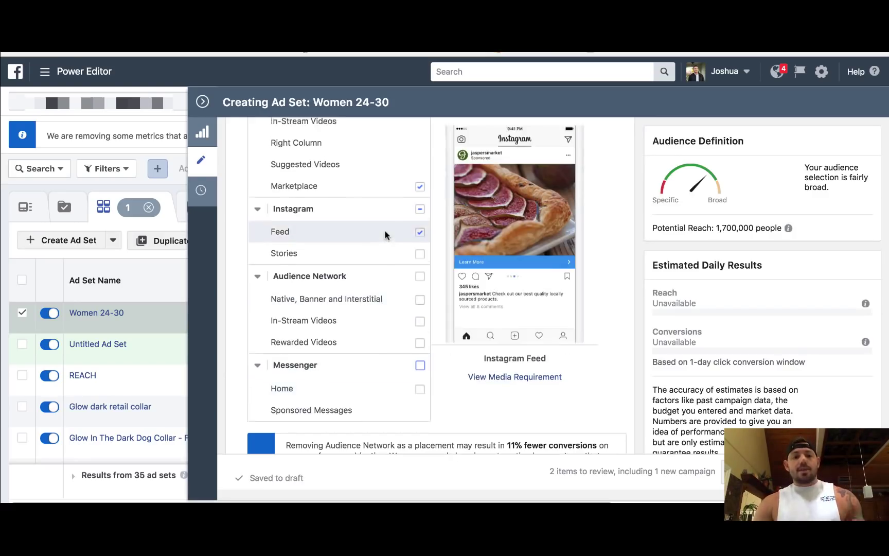
# Remove Marketplace from the Facebook placements, keeping only Feeds for that platform
pyautogui.scroll(3, 384, 234)
pyautogui.click(421, 269)
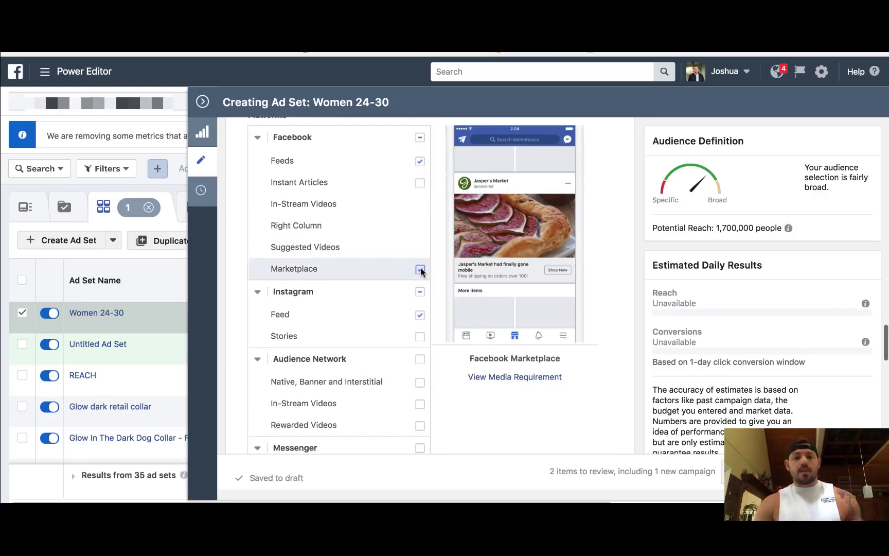
pyautogui.scroll(1, 452, 298)
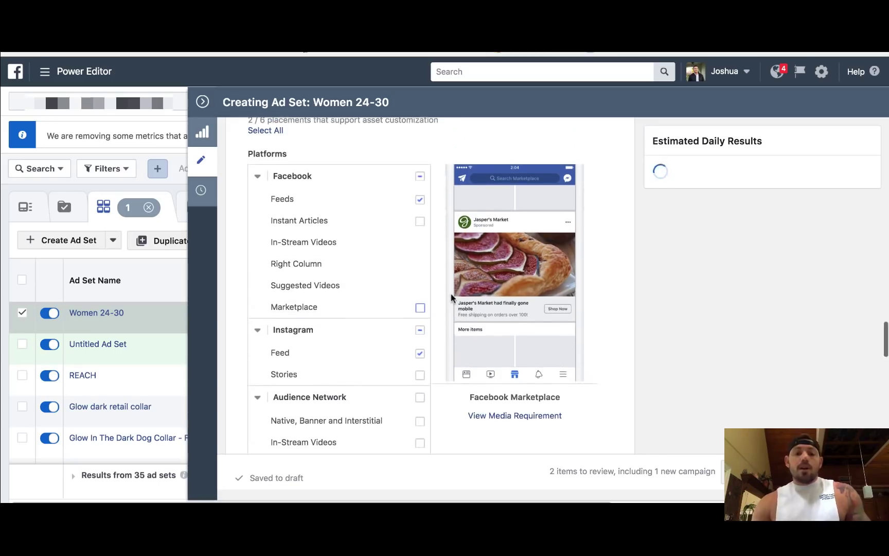
pyautogui.scroll(1, 452, 298)
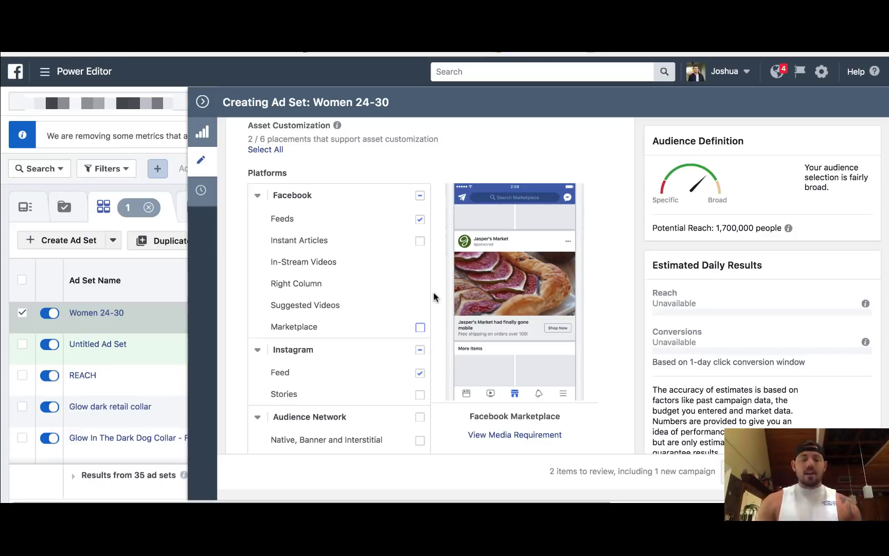
# Review the remaining placements and the options for specific mobile devices and operating systems, leaving All Mobile Devices selected
pyautogui.scroll(-1, 382, 304)
pyautogui.scroll(-1, 383, 307)
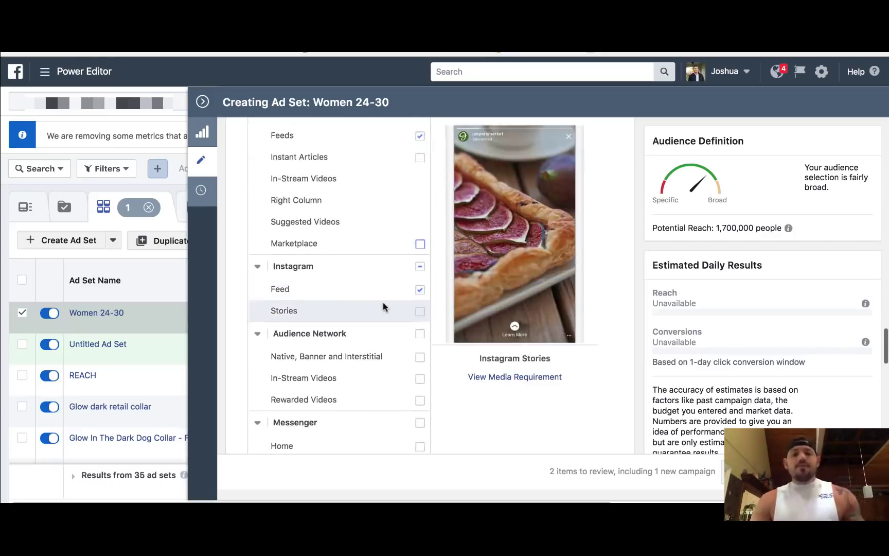
pyautogui.scroll(1, 383, 307)
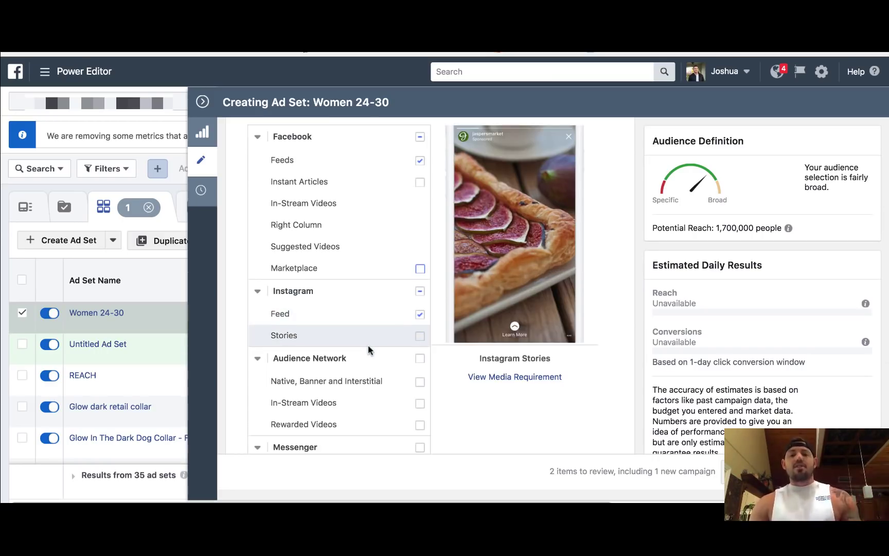
pyautogui.scroll(-8, 369, 345)
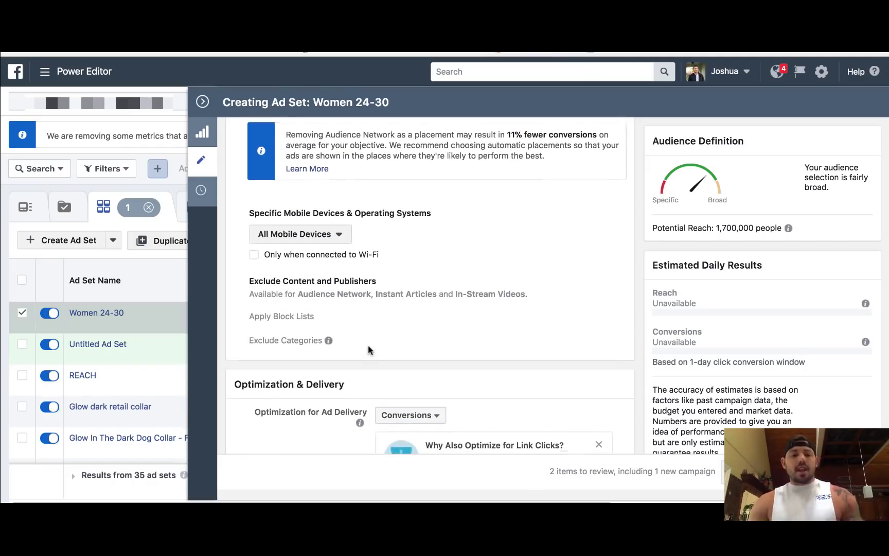
pyautogui.scroll(-2, 368, 344)
pyautogui.scroll(1, 369, 350)
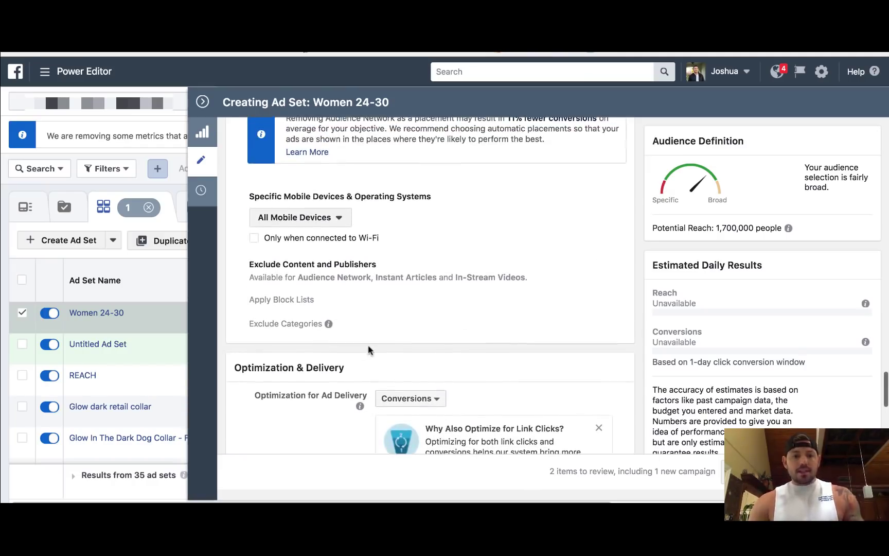
pyautogui.click(341, 220)
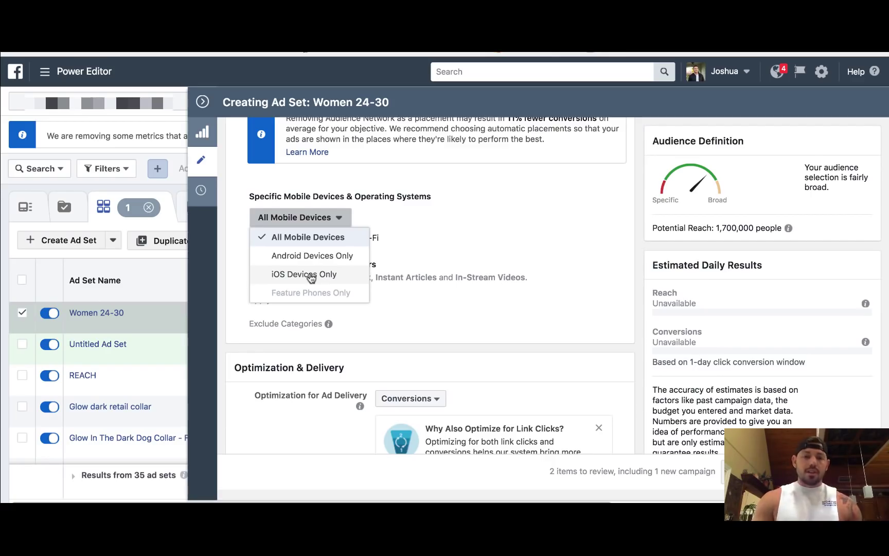
pyautogui.click(392, 302)
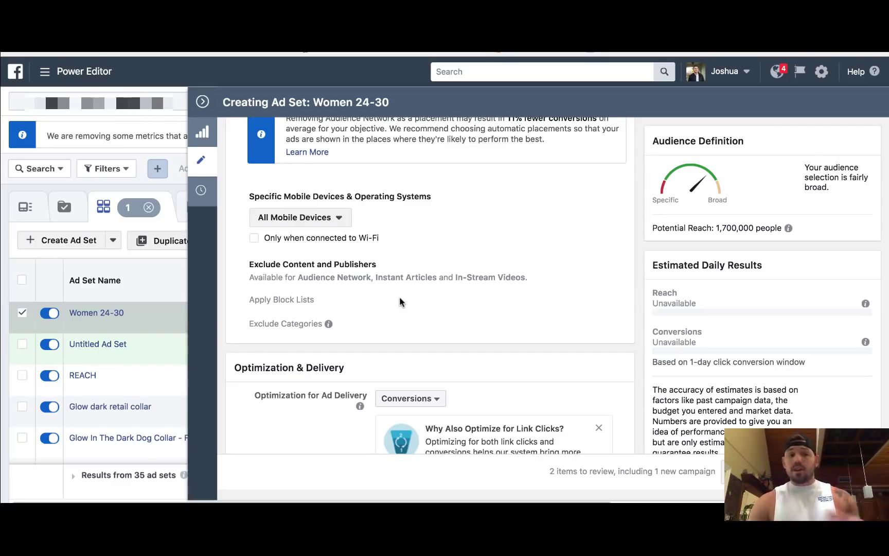
# Search the must-also-match condition in Detailed Targeting for "iphone" and look through the suggestions
pyautogui.scroll(-3, 400, 298)
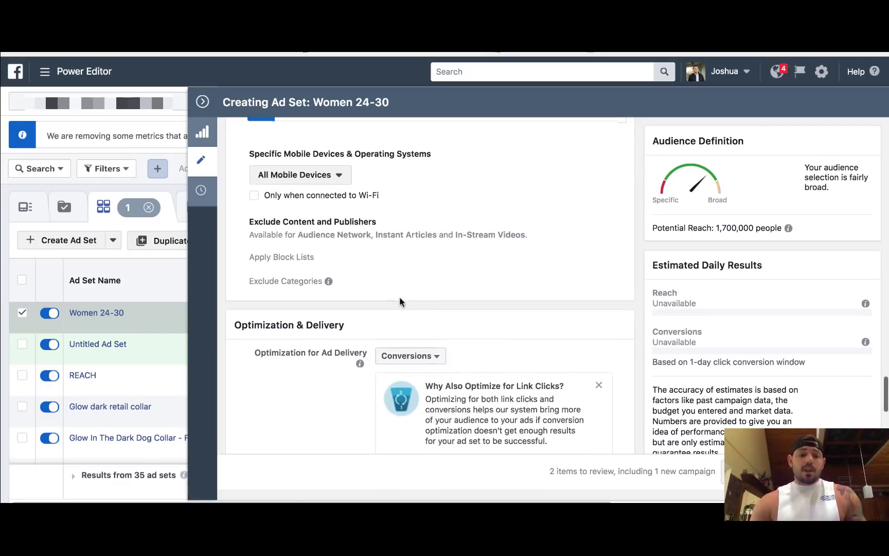
pyautogui.scroll(20, 400, 300)
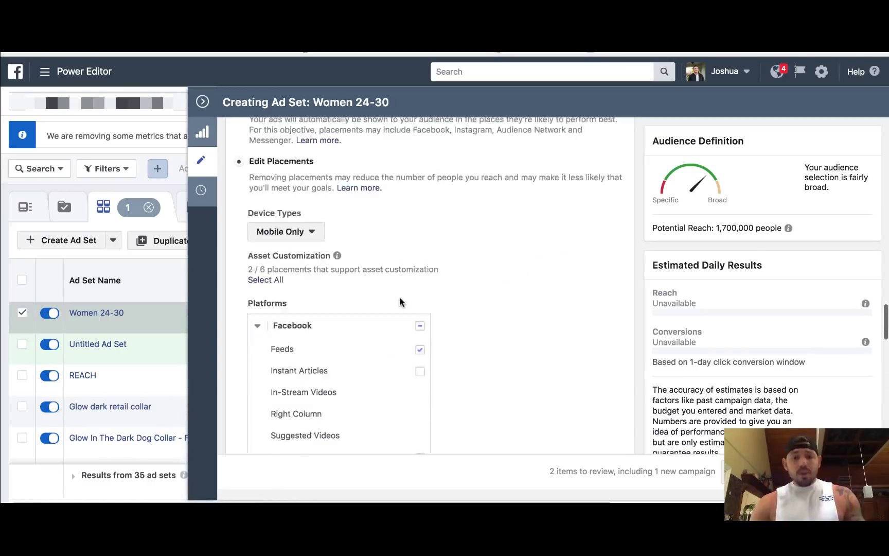
pyautogui.scroll(5, 400, 301)
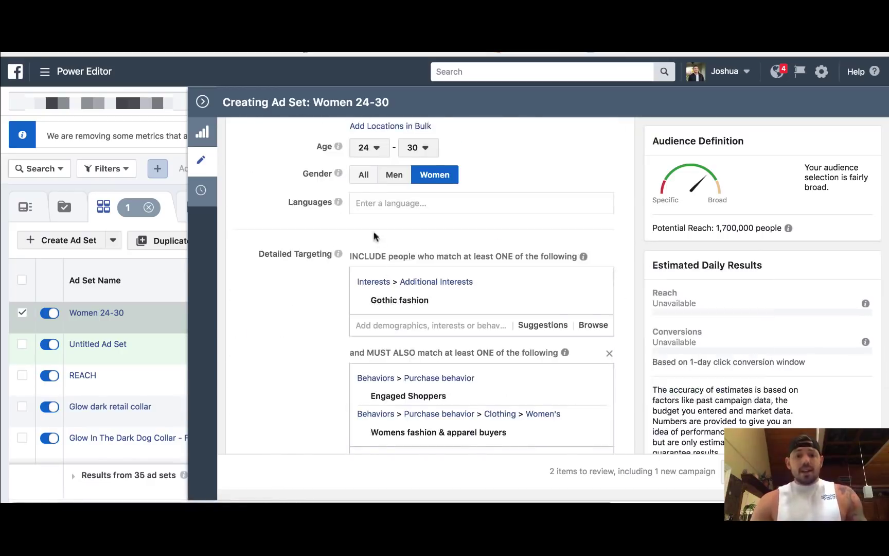
pyautogui.scroll(-3, 365, 297)
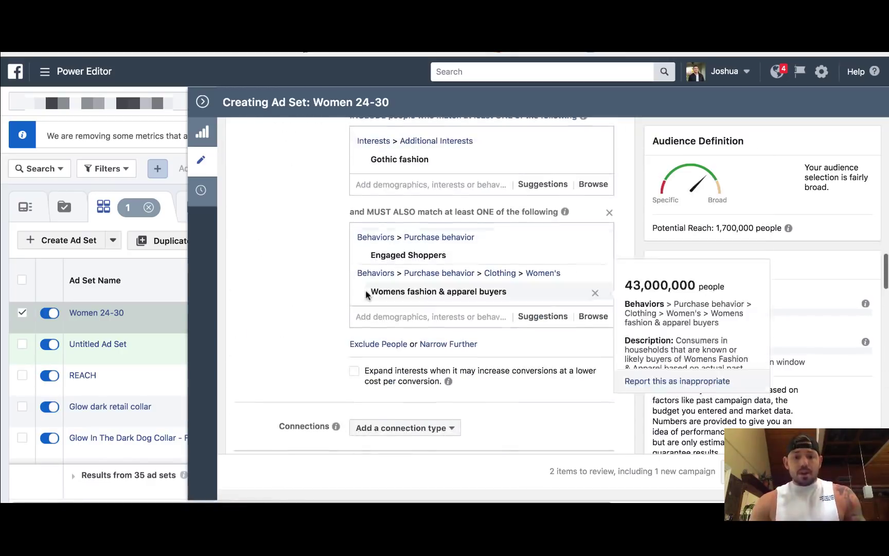
pyautogui.click(385, 318)
pyautogui.write('iphone')
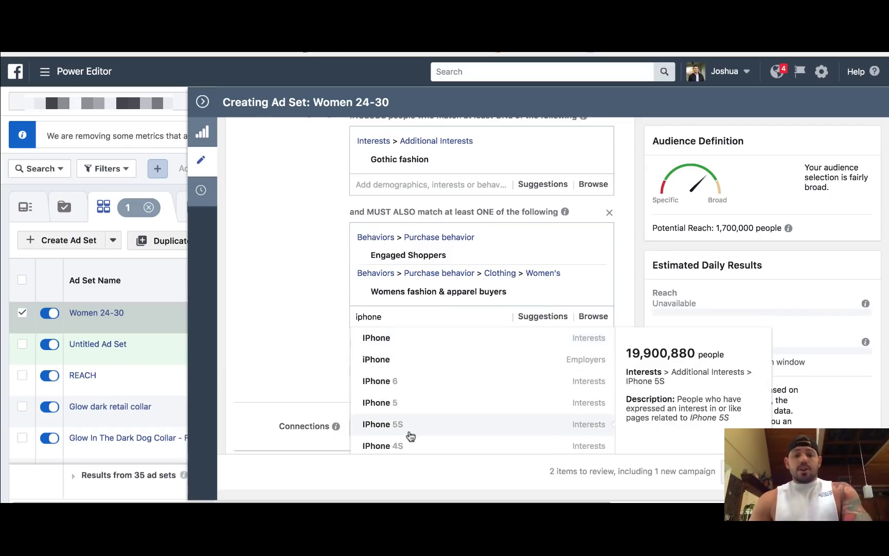
pyautogui.scroll(-2, 409, 432)
pyautogui.scroll(4, 406, 430)
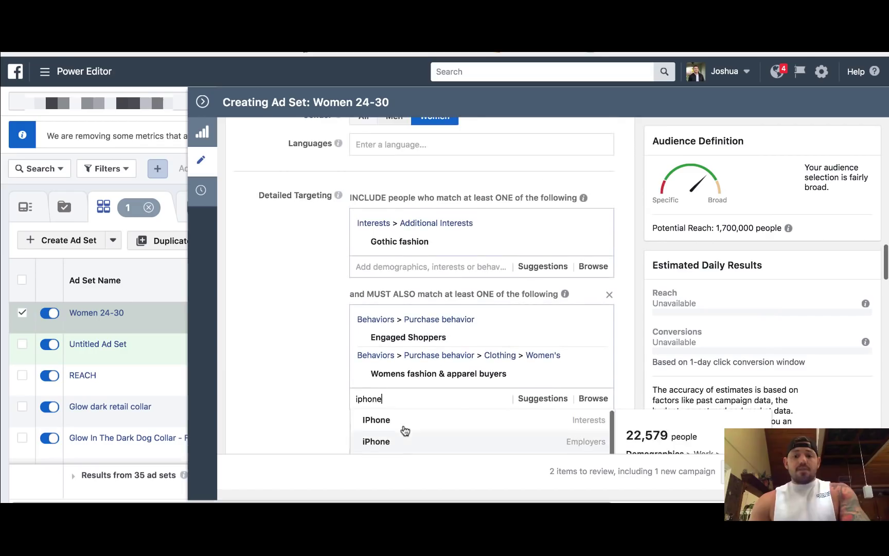
# Replace the search text with "income" and look through the matching income brackets without adding any
pyautogui.doubleClick(393, 403)
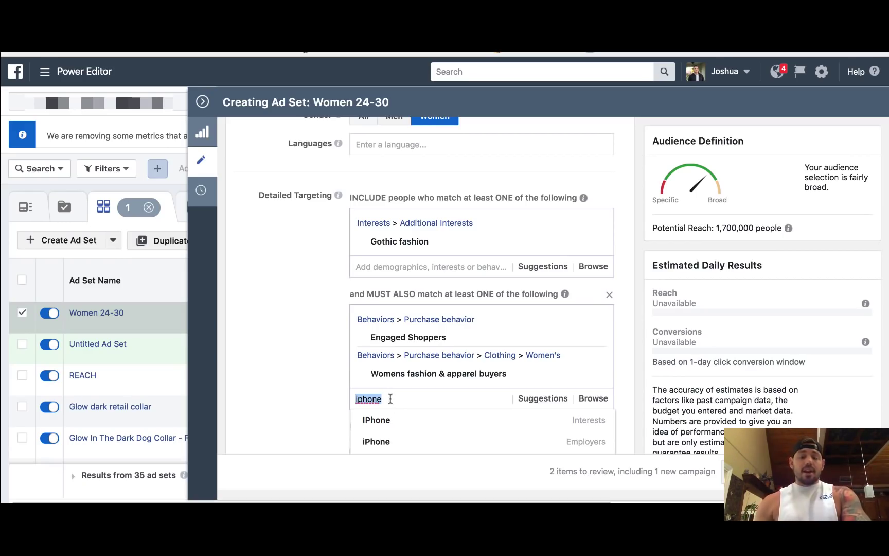
pyautogui.press('BackSpace')
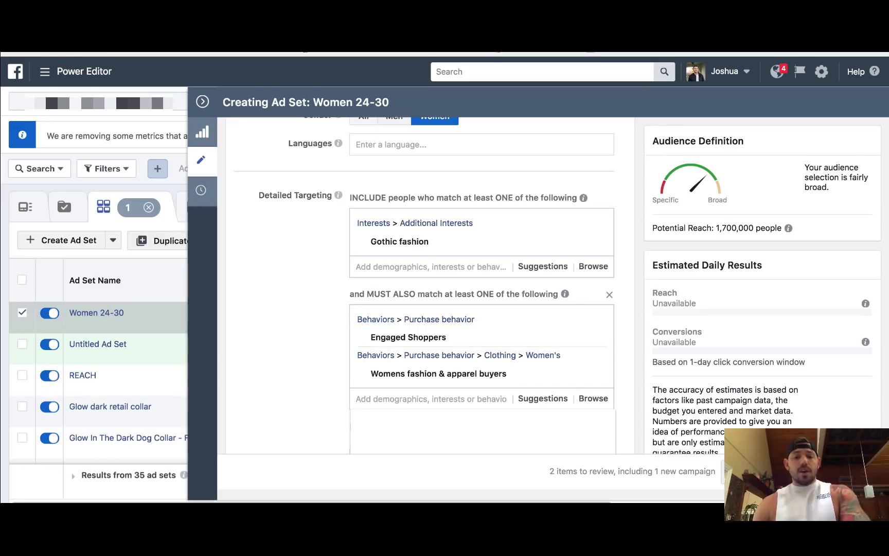
pyautogui.write('income')
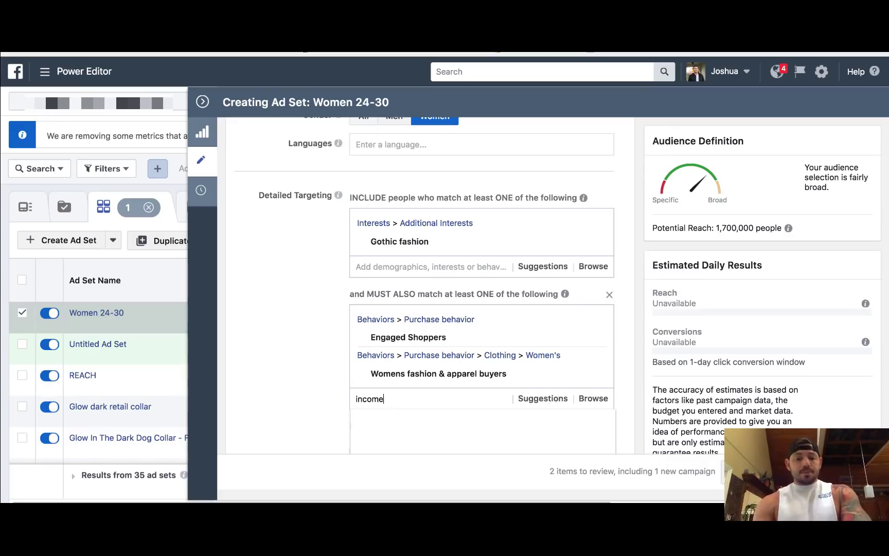
pyautogui.scroll(-5, 321, 378)
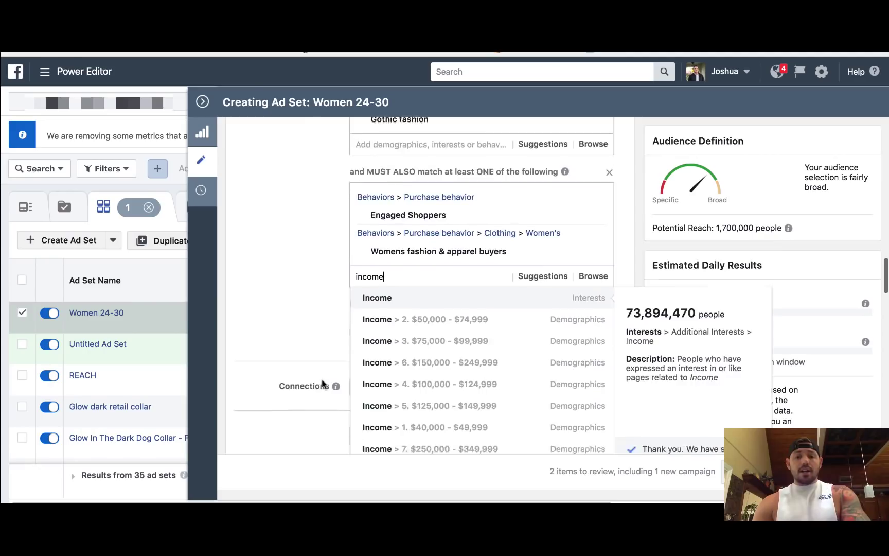
pyautogui.scroll(-3, 425, 393)
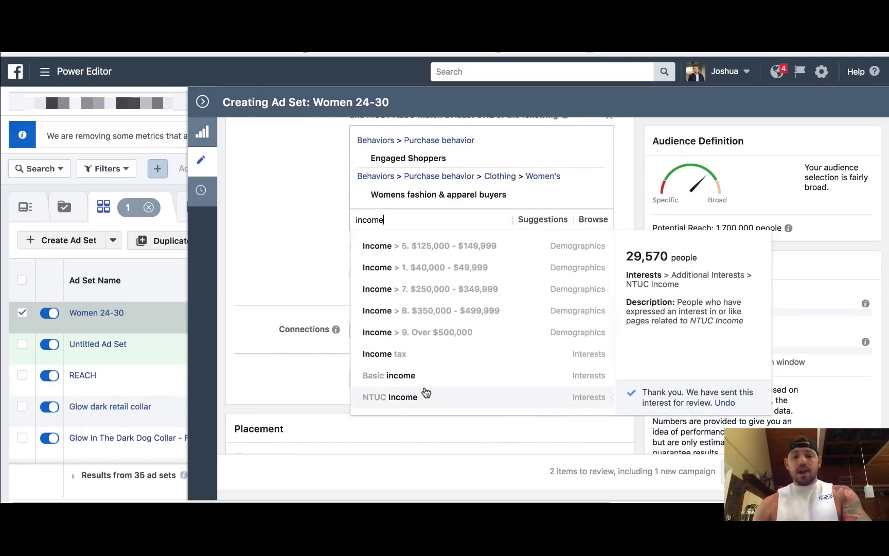
pyautogui.click(303, 257)
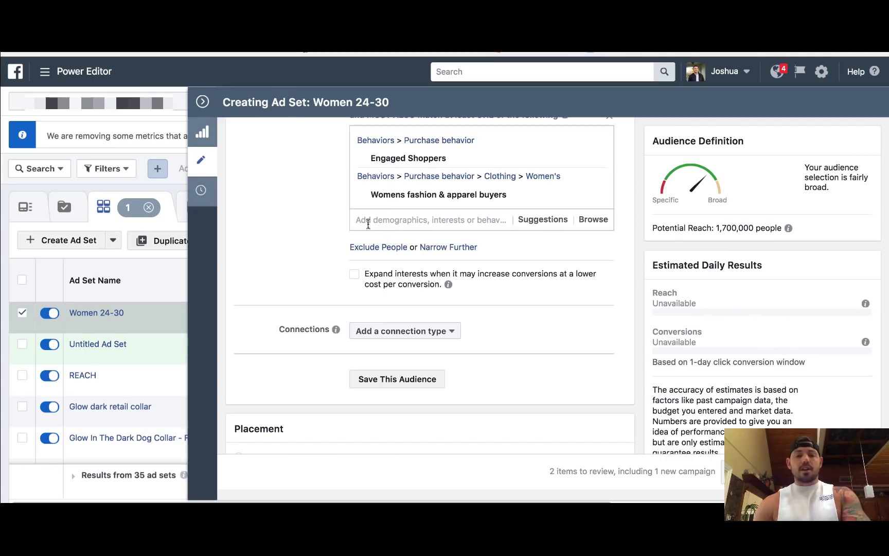
# Search the must-also-match condition in Detailed Targeting for "mother" and look through the suggested interests
pyautogui.click(366, 220)
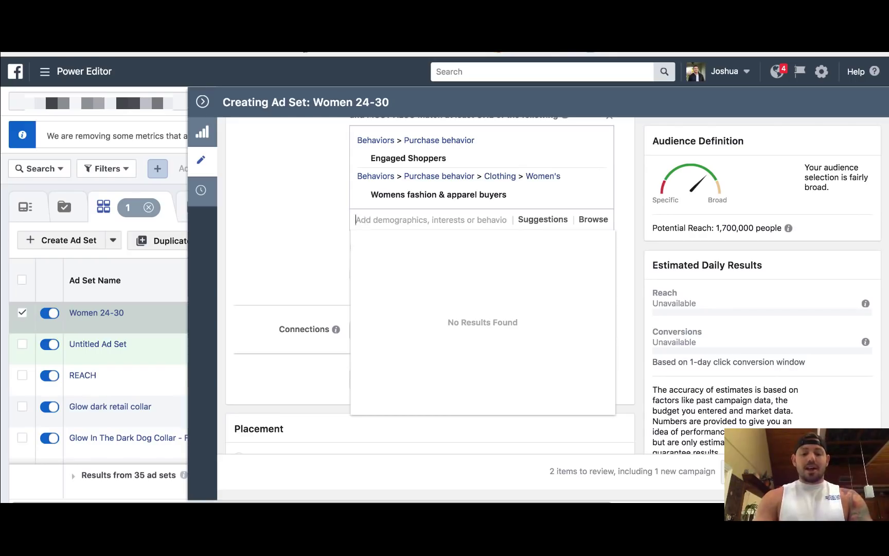
pyautogui.write('baby')
pyautogui.press('BackSpace')
pyautogui.press('BackSpace')
pyautogui.press('BackSpace')
pyautogui.press('BackSpace')
pyautogui.write('moth')
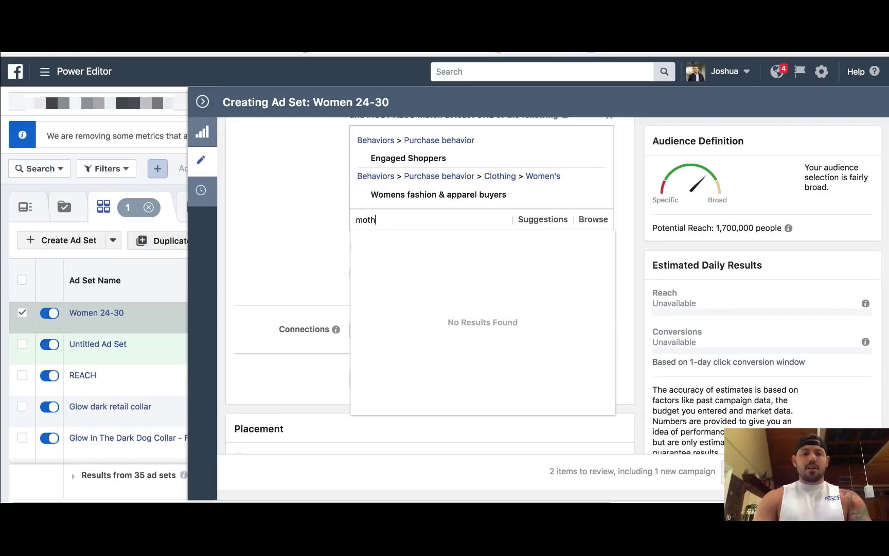
pyautogui.write('er')
pyautogui.scroll(-5, 381, 273)
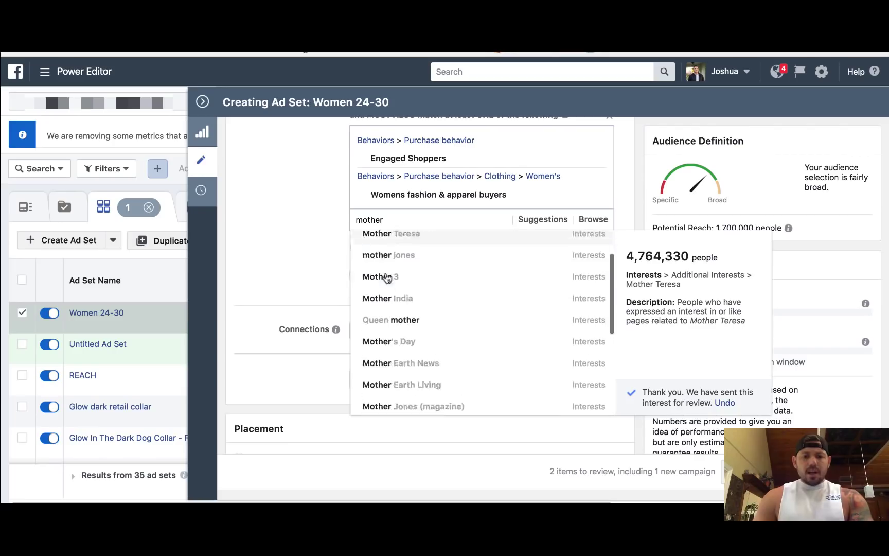
pyautogui.scroll(-3, 387, 278)
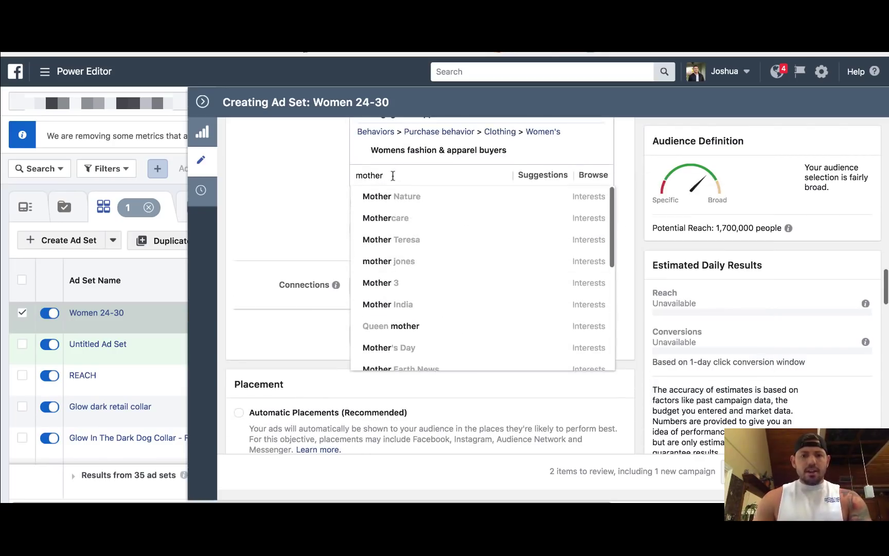
# Replace the search text with "newborn" and look through the suggested interests without adding any
pyautogui.doubleClick(389, 176)
pyautogui.write('newborn')
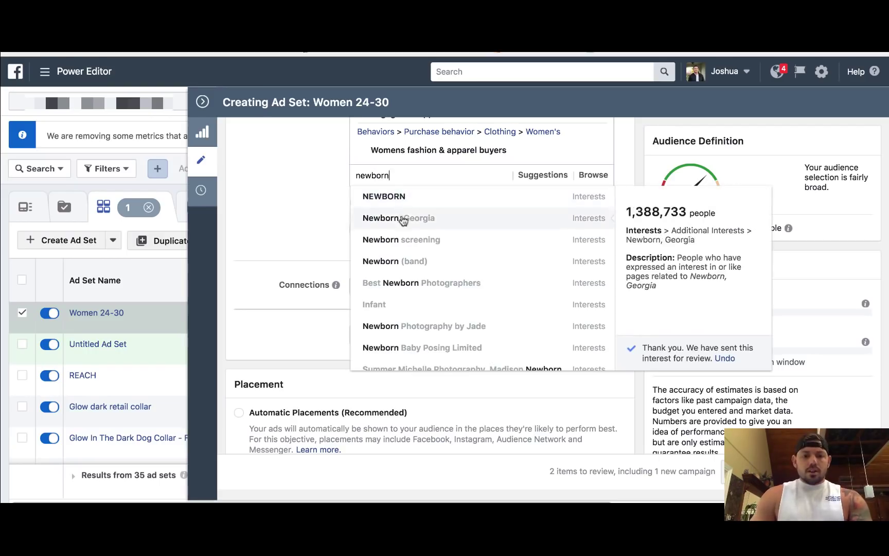
pyautogui.scroll(-1, 412, 261)
pyautogui.scroll(-5, 411, 261)
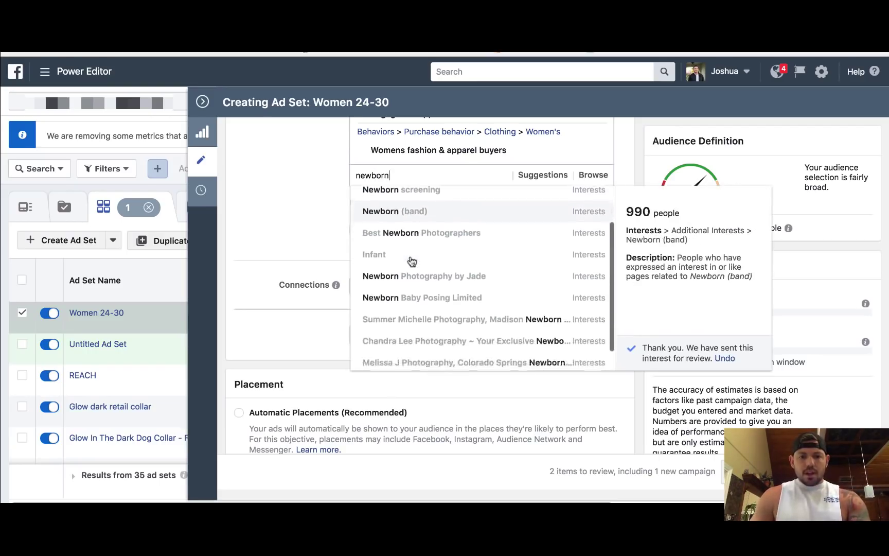
pyautogui.scroll(5, 412, 260)
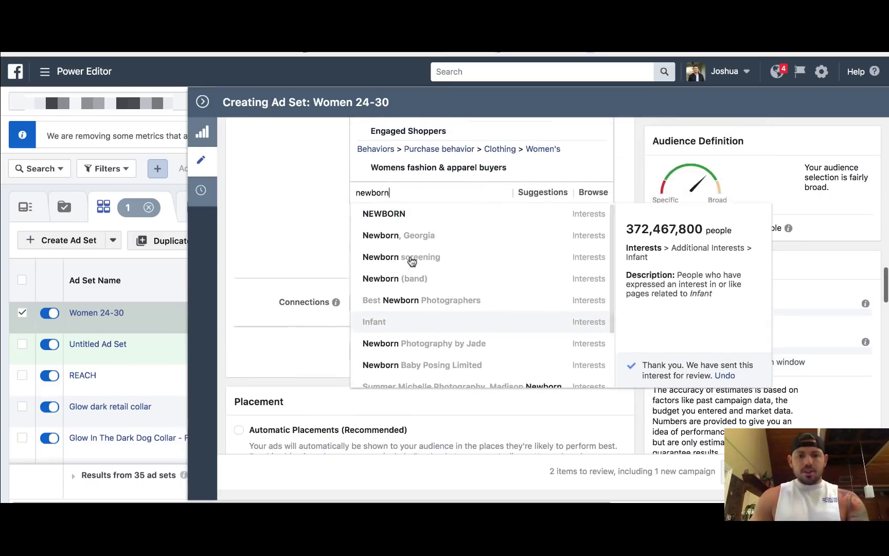
# Search the same condition for "mothers", look through the suggestions, and clear the search without adding any
pyautogui.doubleClick(388, 192)
pyautogui.write('mothers')
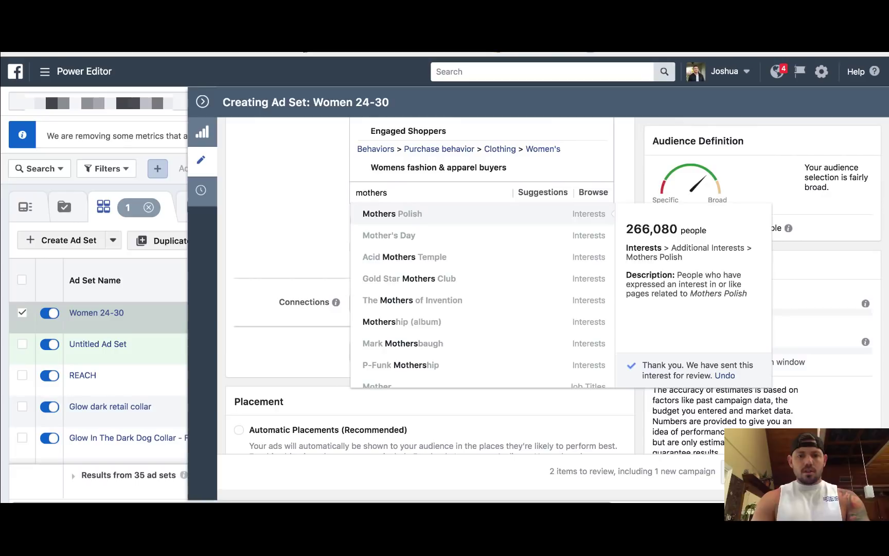
pyautogui.scroll(-4, 430, 294)
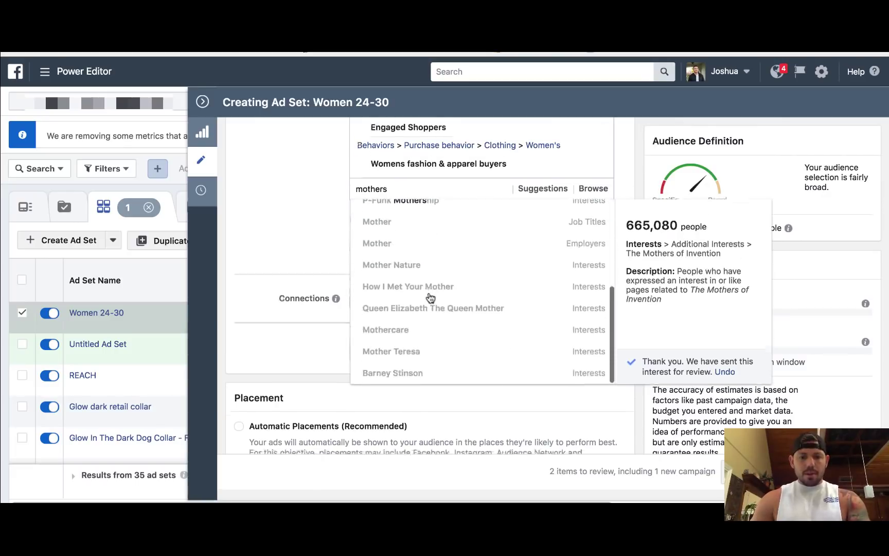
pyautogui.scroll(-2, 429, 296)
pyautogui.scroll(4, 329, 255)
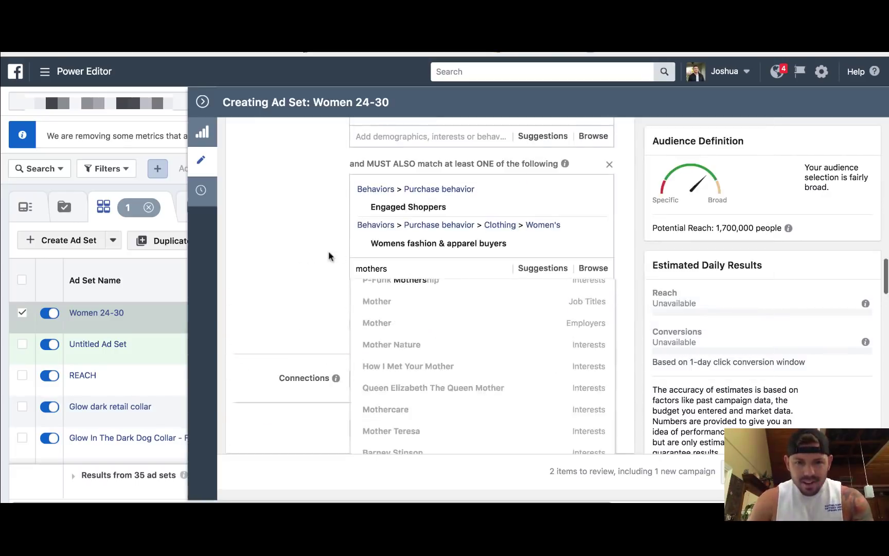
pyautogui.click(392, 267)
pyautogui.doubleClick(394, 268)
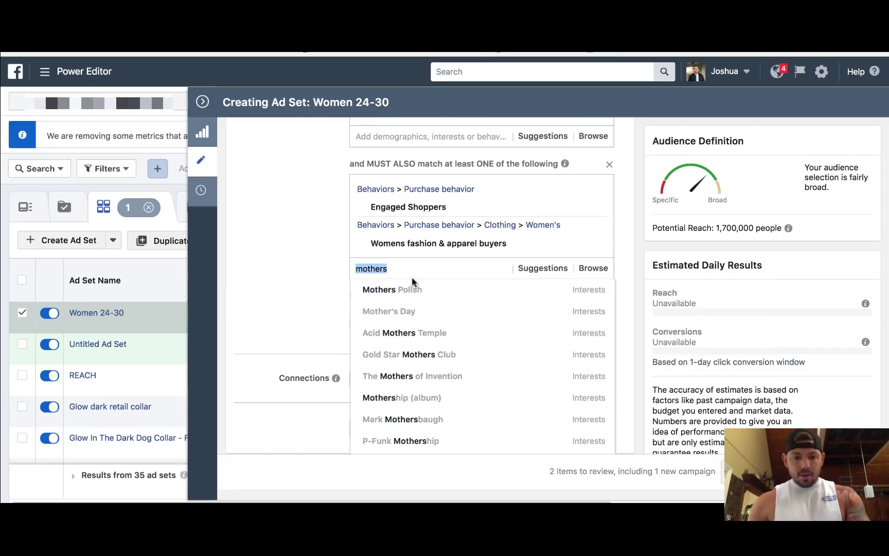
pyautogui.press('BackSpace')
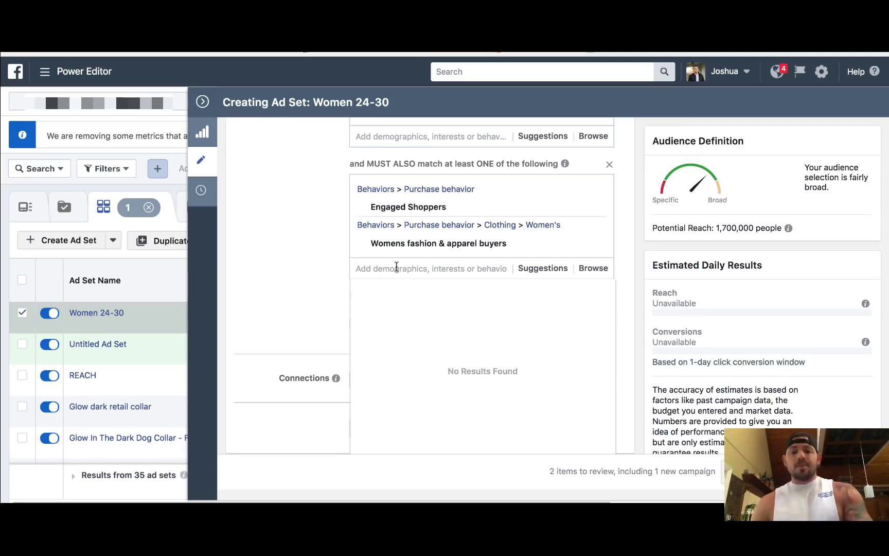
pyautogui.click(316, 275)
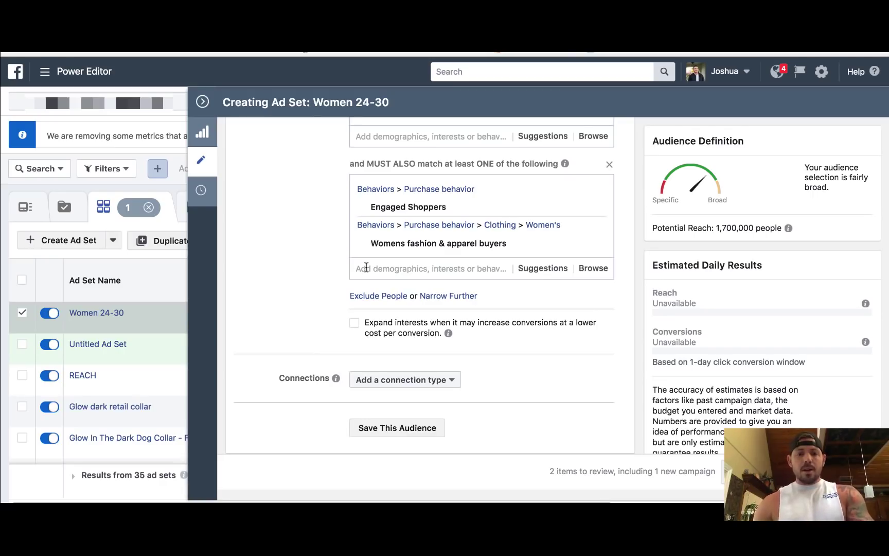
# Search the must-also-match condition for "9 month old", look through the suggestions, and close them without adding any
pyautogui.scroll(3, 437, 266)
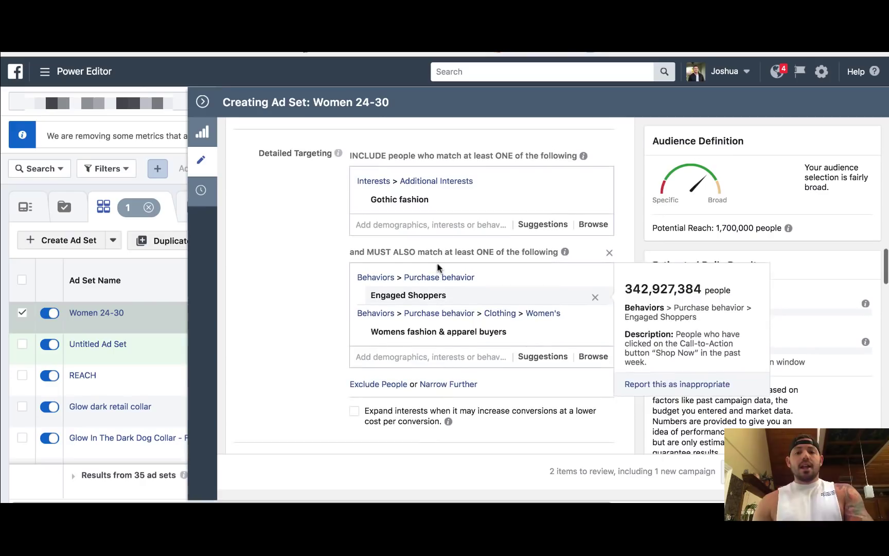
pyautogui.click(388, 357)
pyautogui.write('9 month old')
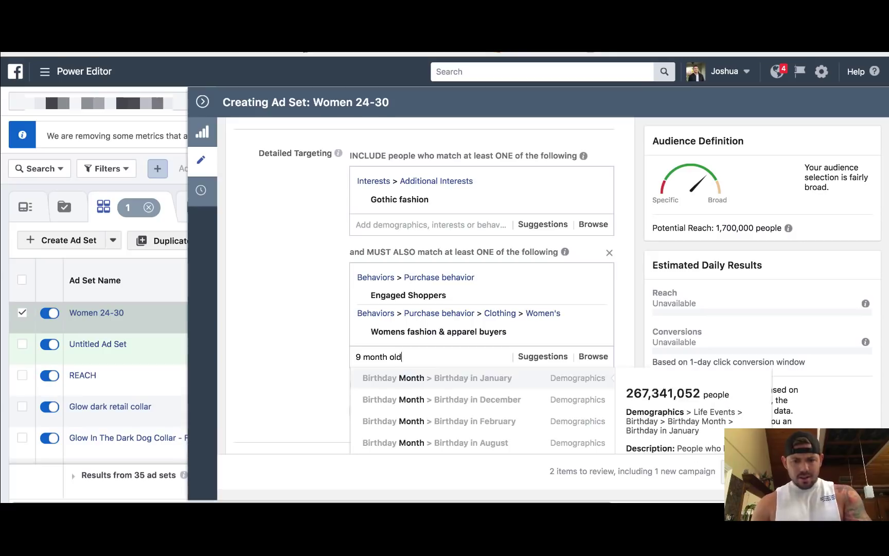
pyautogui.scroll(-5, 332, 384)
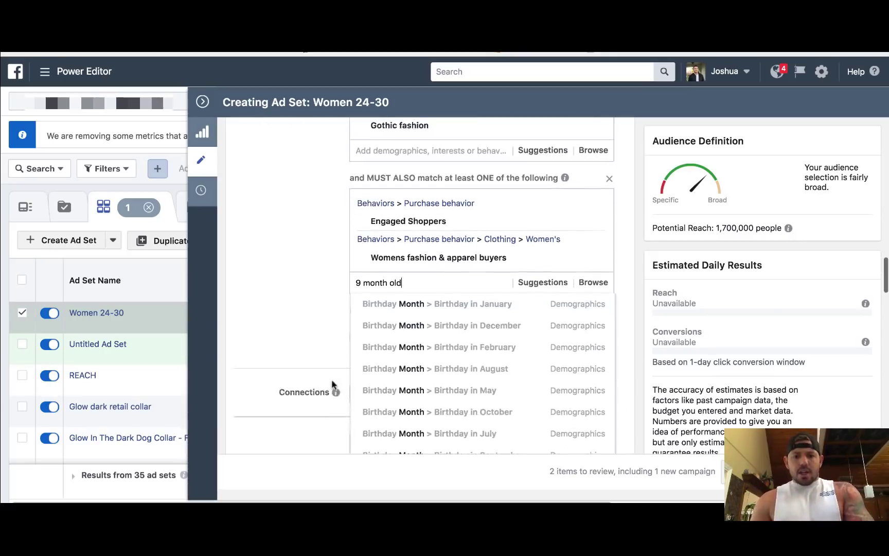
pyautogui.scroll(-5, 423, 389)
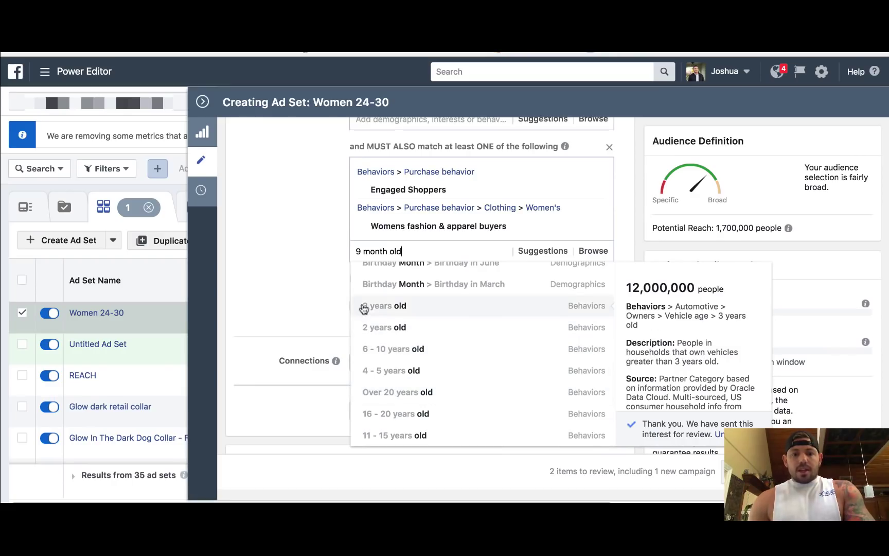
pyautogui.scroll(-3, 391, 352)
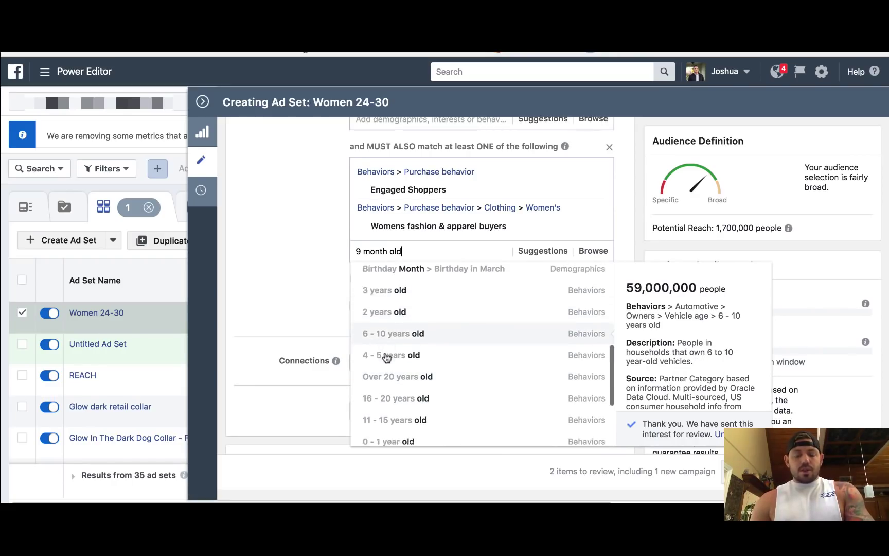
pyautogui.click(305, 317)
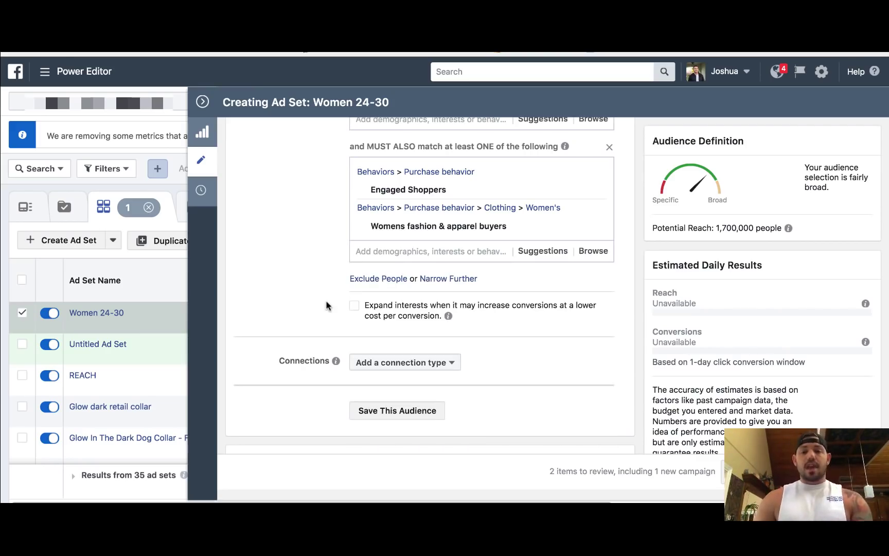
# Review the ad set's placements, potential reach, optimization settings and detailed targeting conditions
pyautogui.scroll(-6, 326, 305)
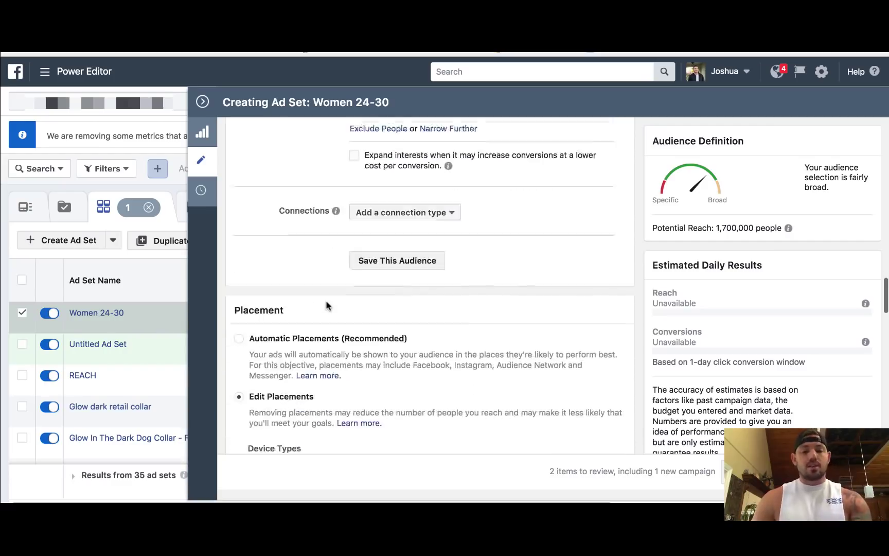
pyautogui.scroll(-5, 327, 305)
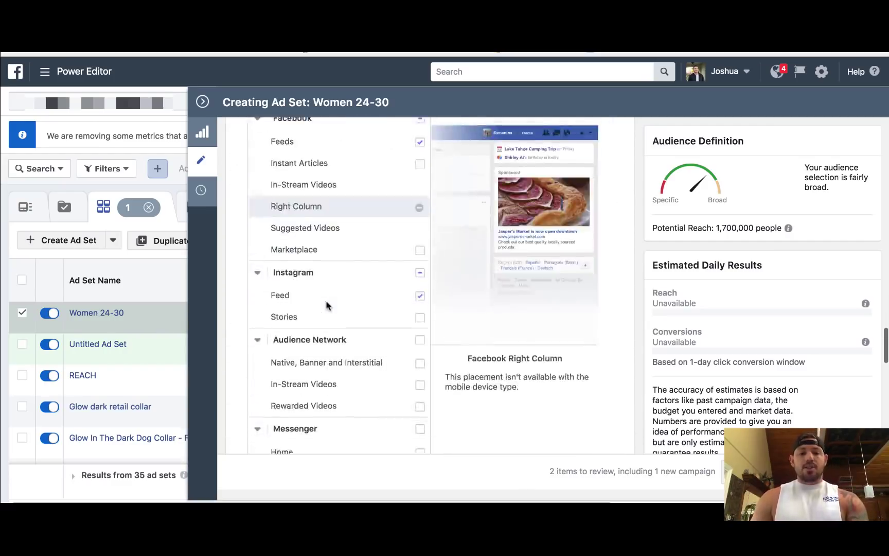
pyautogui.scroll(-4, 327, 303)
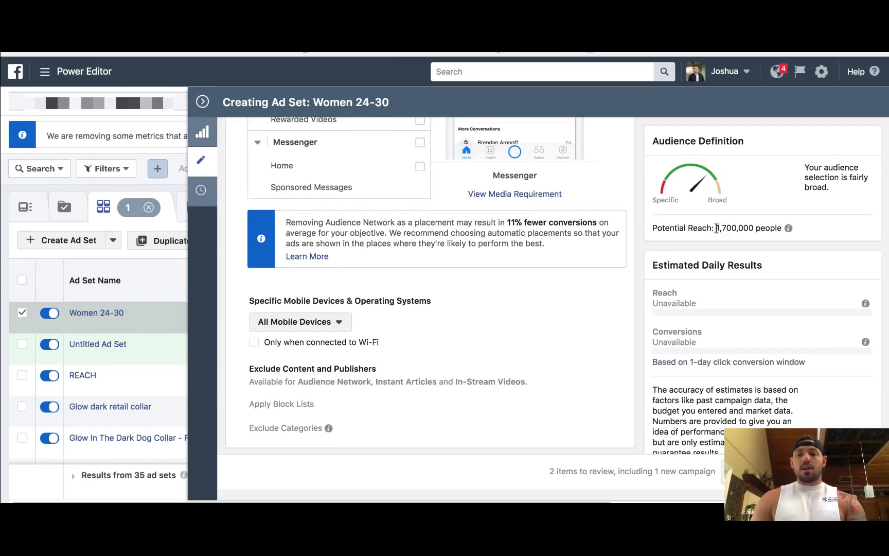
pyautogui.moveTo(715, 227); pyautogui.dragTo(776, 225)
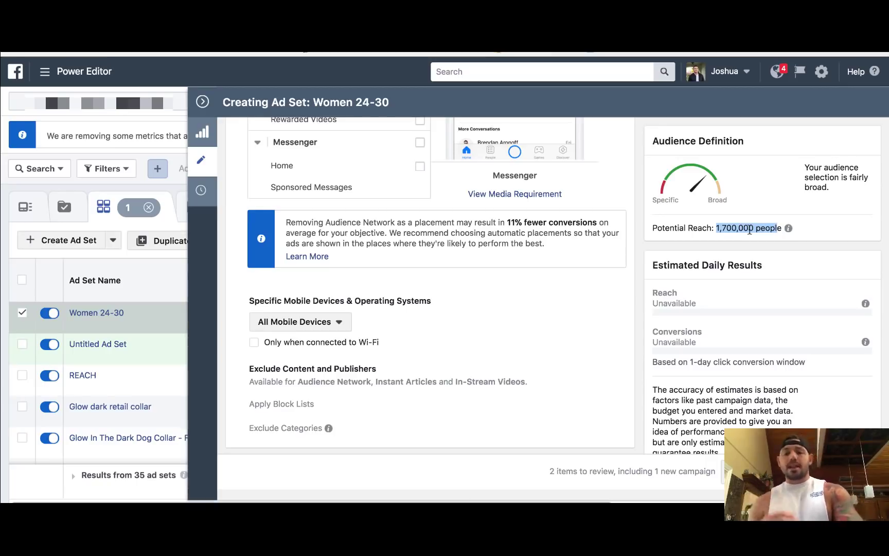
pyautogui.scroll(-4, 625, 316)
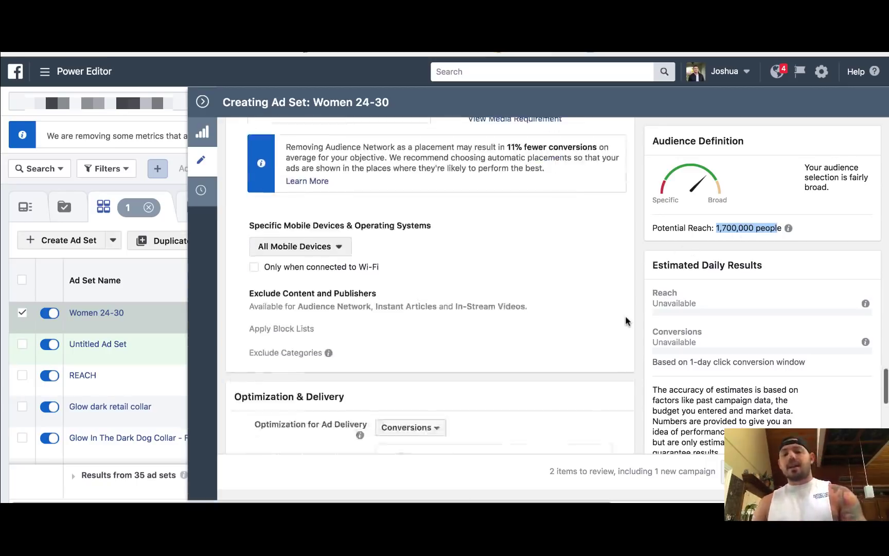
pyautogui.scroll(-1, 625, 319)
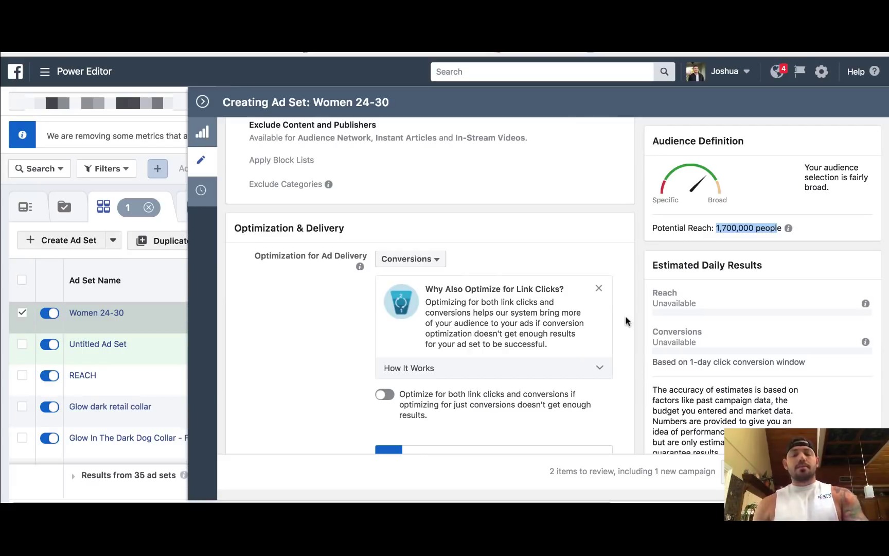
pyautogui.scroll(12, 626, 318)
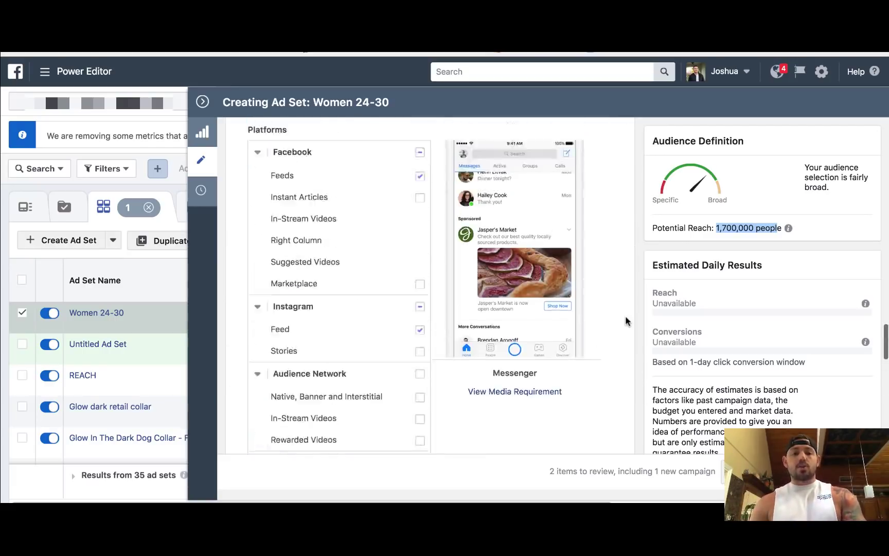
pyautogui.scroll(10, 471, 283)
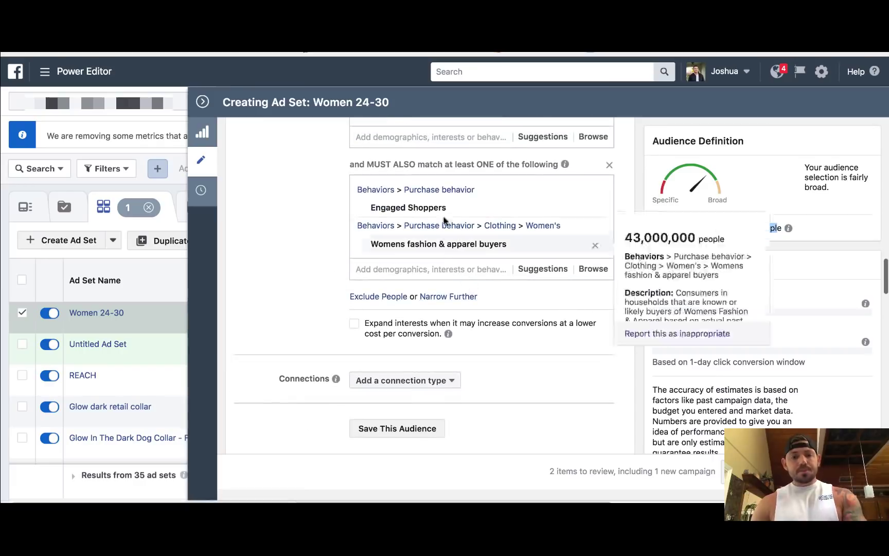
pyautogui.scroll(4, 406, 239)
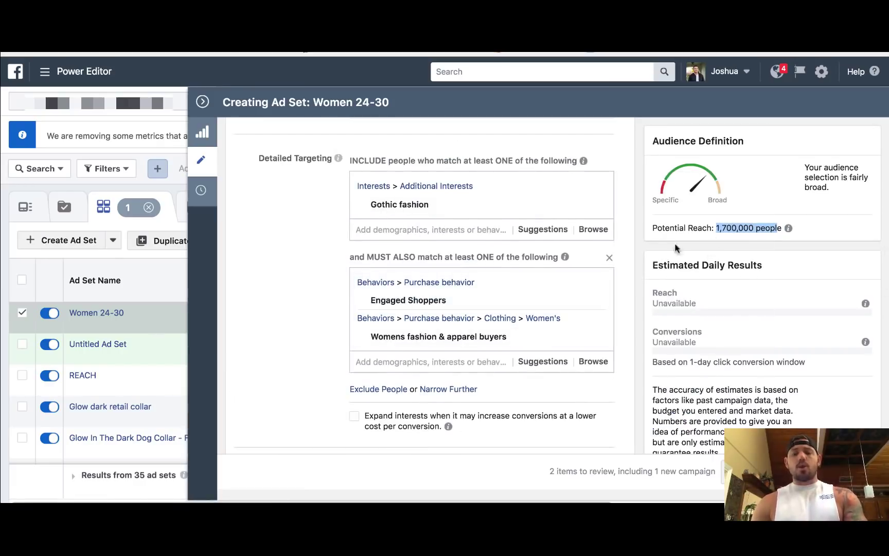
pyautogui.click(300, 375)
# Set the Women 24-30 ad set's conversion window to 1 day click
pyautogui.scroll(-10, 296, 380)
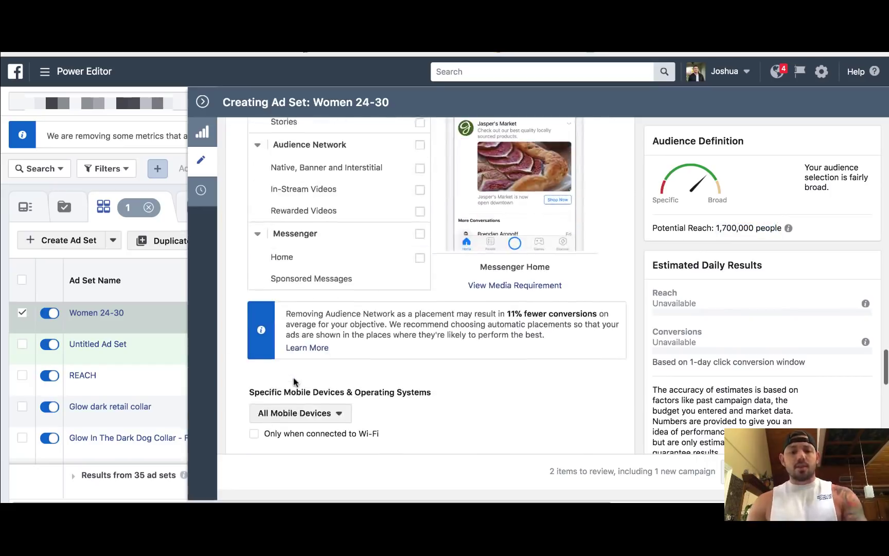
pyautogui.scroll(-6, 295, 382)
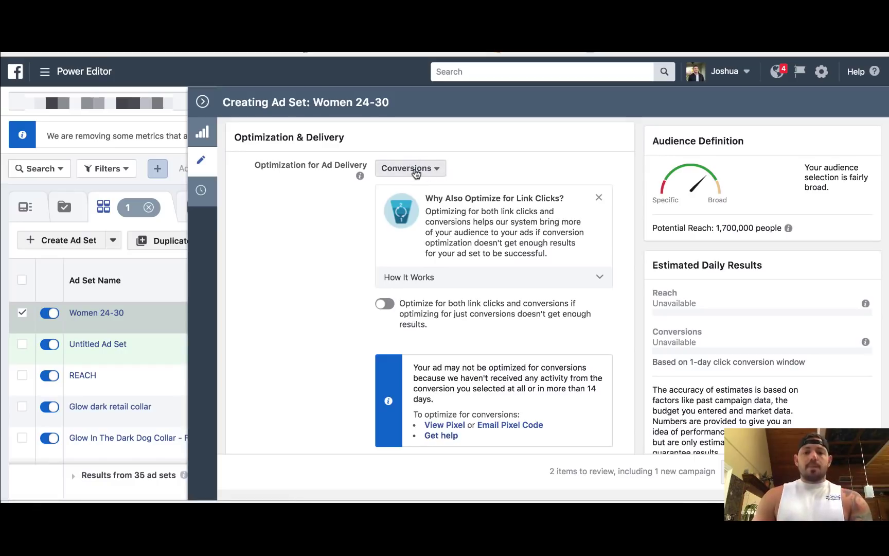
pyautogui.scroll(-2, 349, 297)
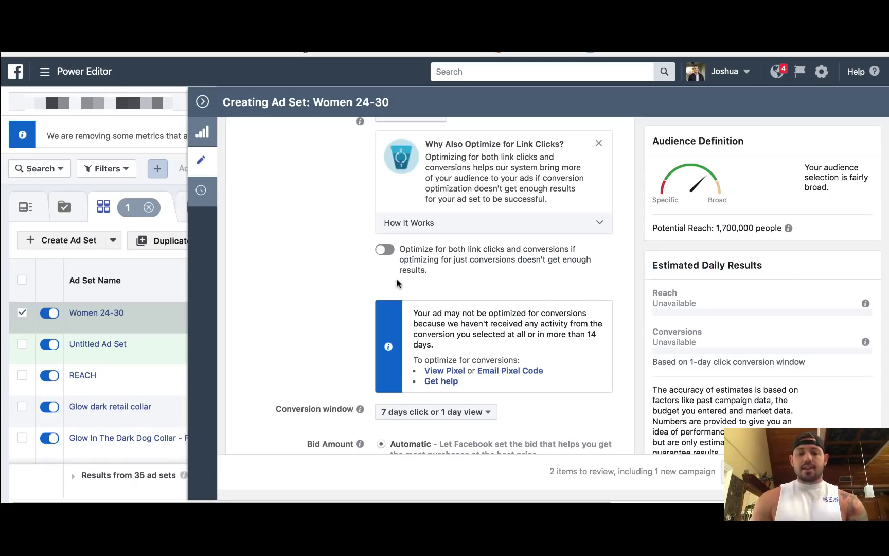
pyautogui.scroll(-3, 341, 292)
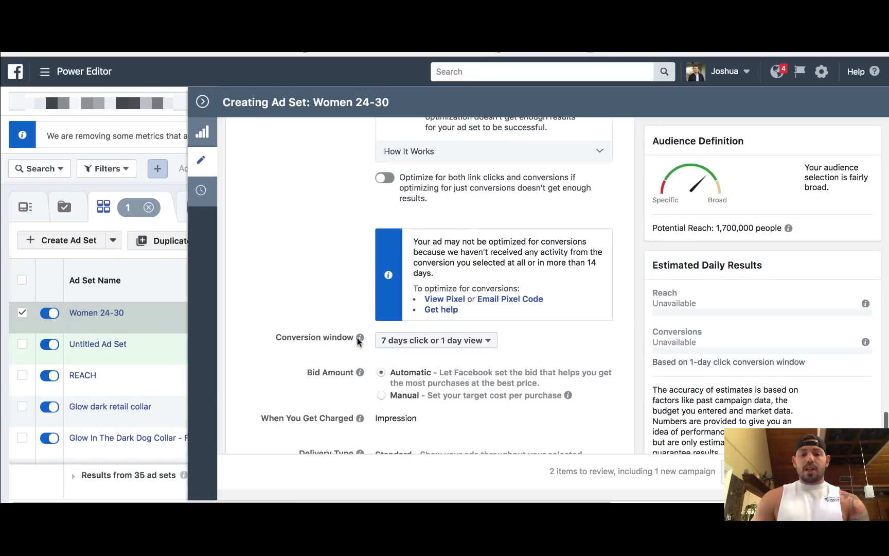
pyautogui.click(471, 340)
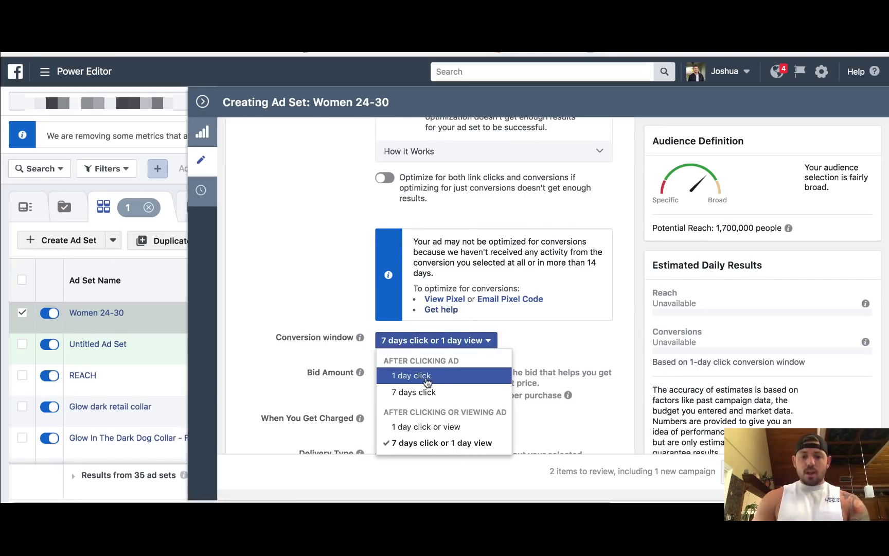
pyautogui.click(427, 377)
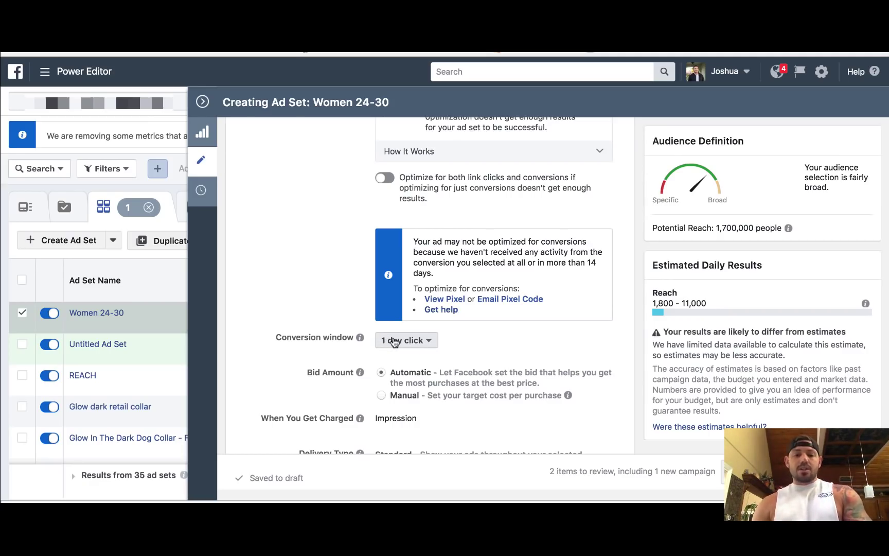
pyautogui.click(427, 340)
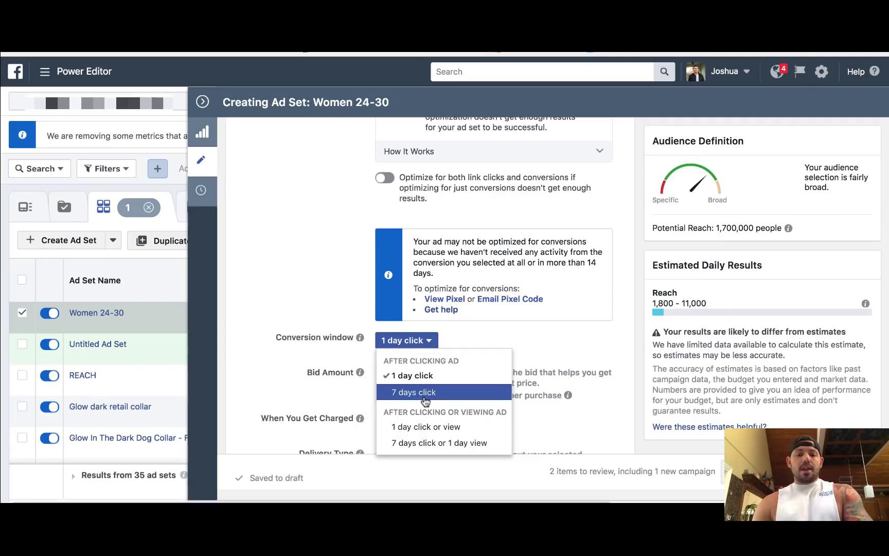
pyautogui.click(475, 338)
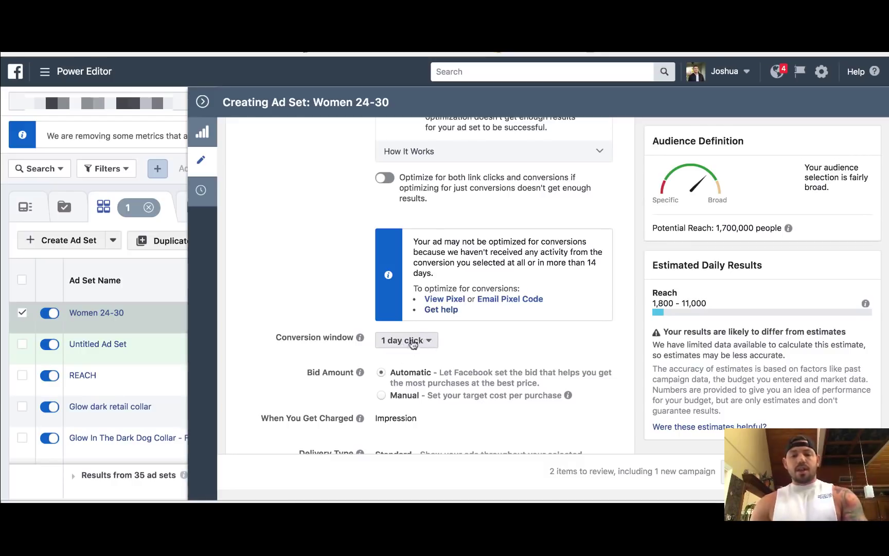
# Review the draft items, exclude Untitled Ad Set, and confirm the campaign with only the Women 24-30 ad set
pyautogui.scroll(-1, 472, 350)
pyautogui.scroll(-2, 472, 348)
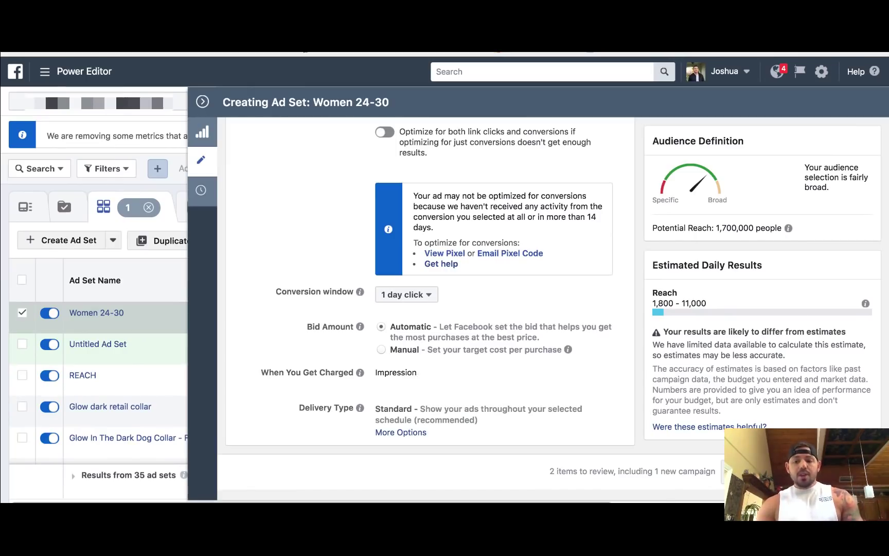
pyautogui.click(751, 471)
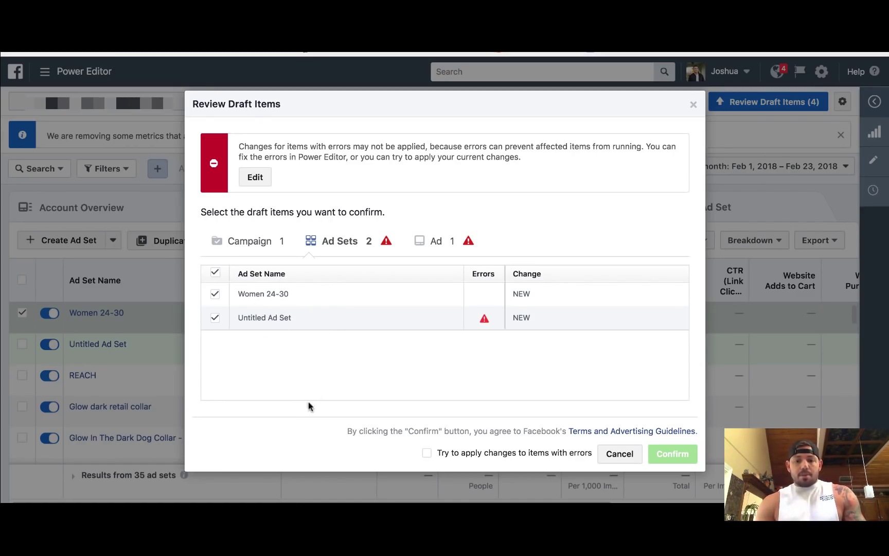
pyautogui.click(213, 296)
pyautogui.click(214, 297)
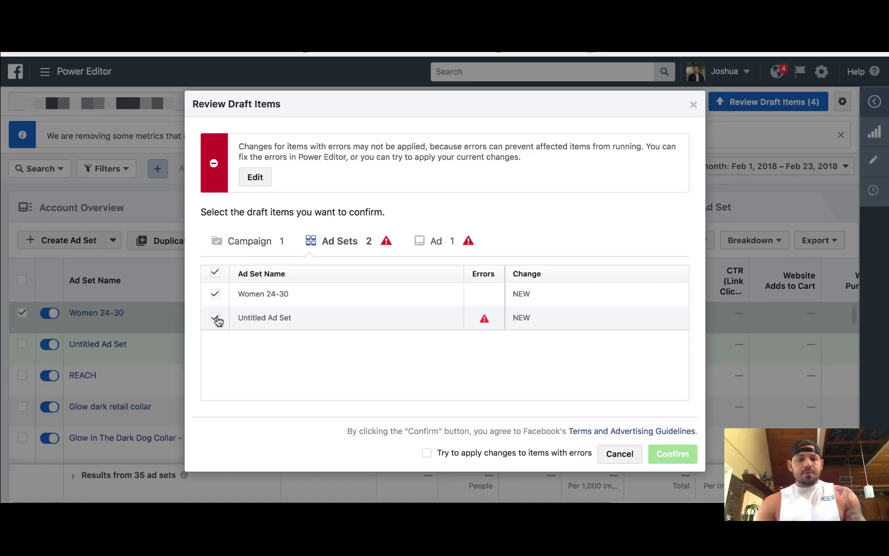
pyautogui.click(215, 317)
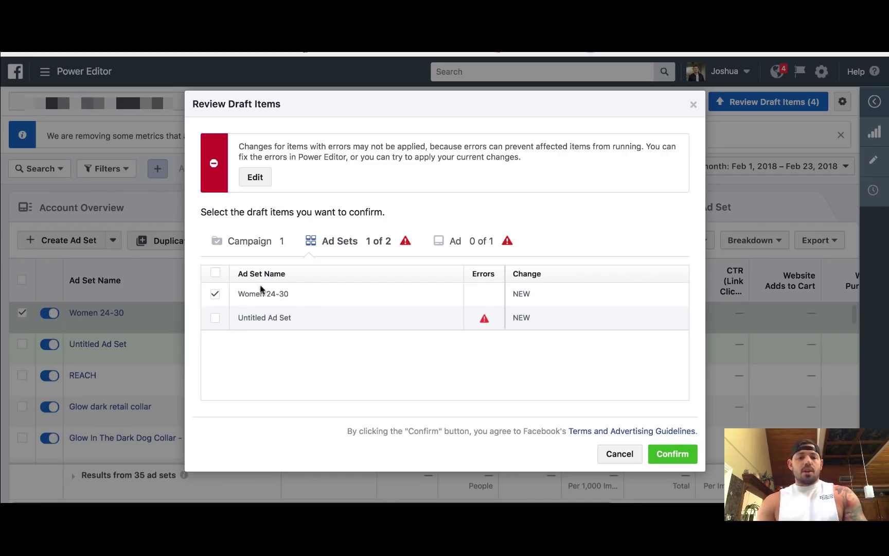
pyautogui.click(672, 454)
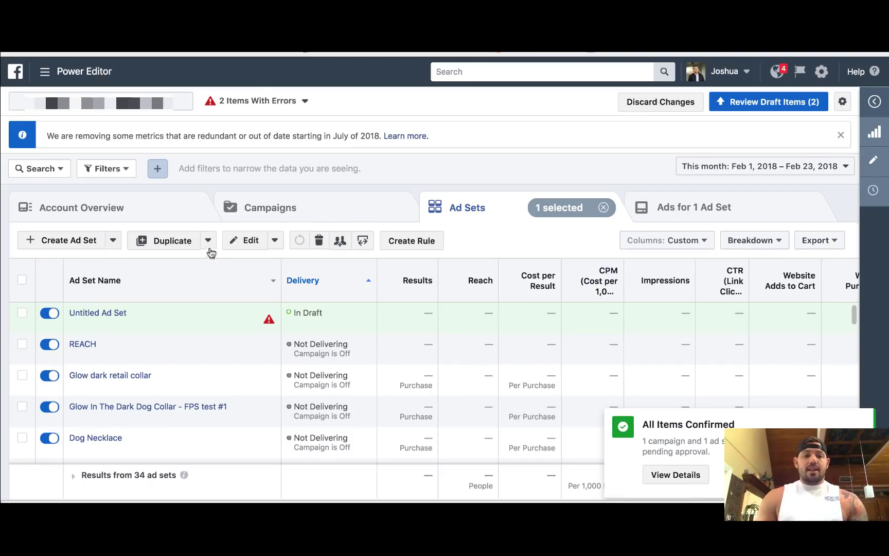
# Start a new ad for the selected ad set and assign it to the existing campaign Womens Gothic Short Skirt Black dress - W24-56 Canada
pyautogui.click(264, 208)
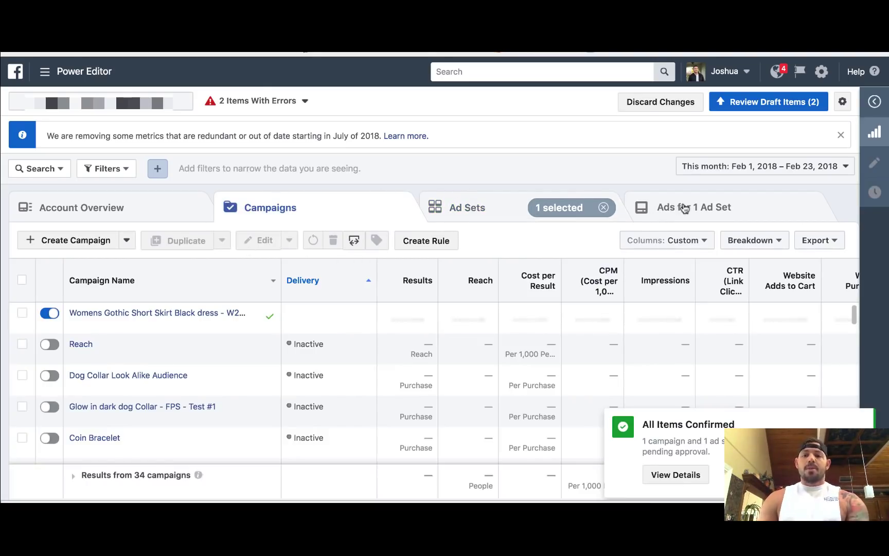
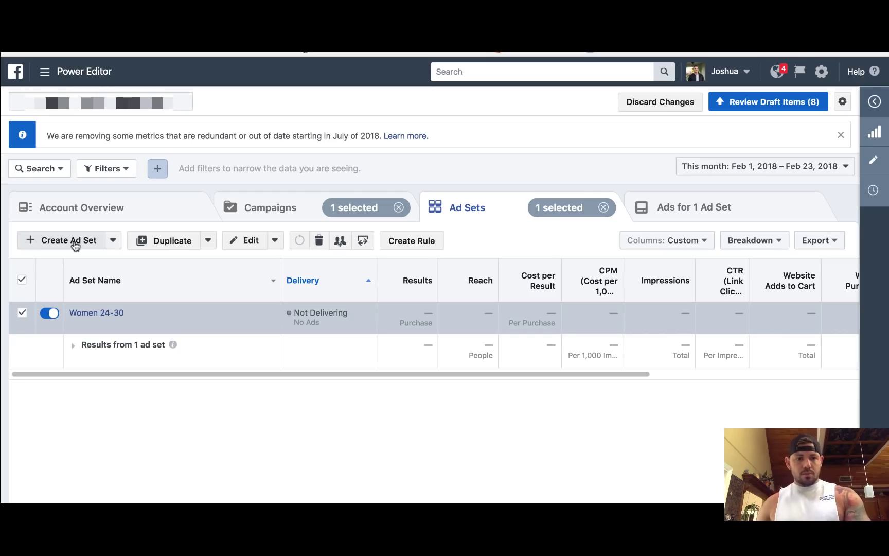
pyautogui.click(758, 228)
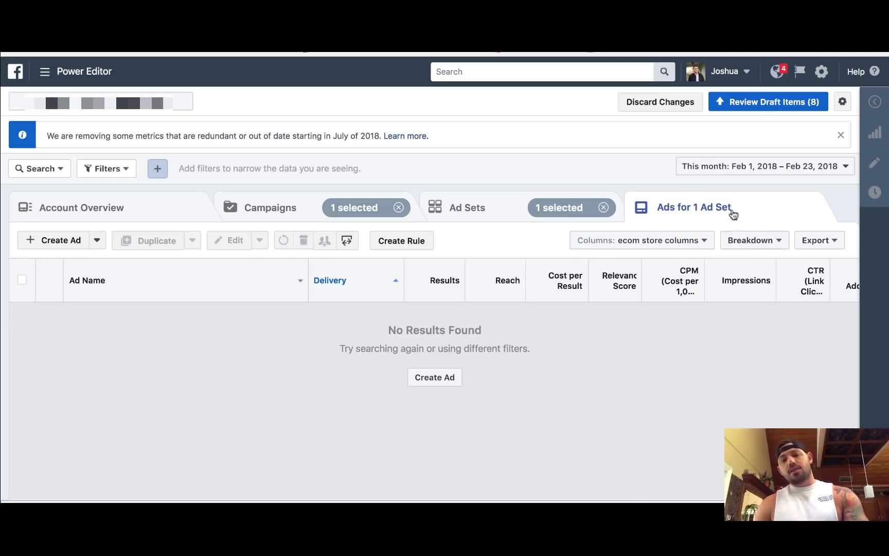
pyautogui.click(425, 379)
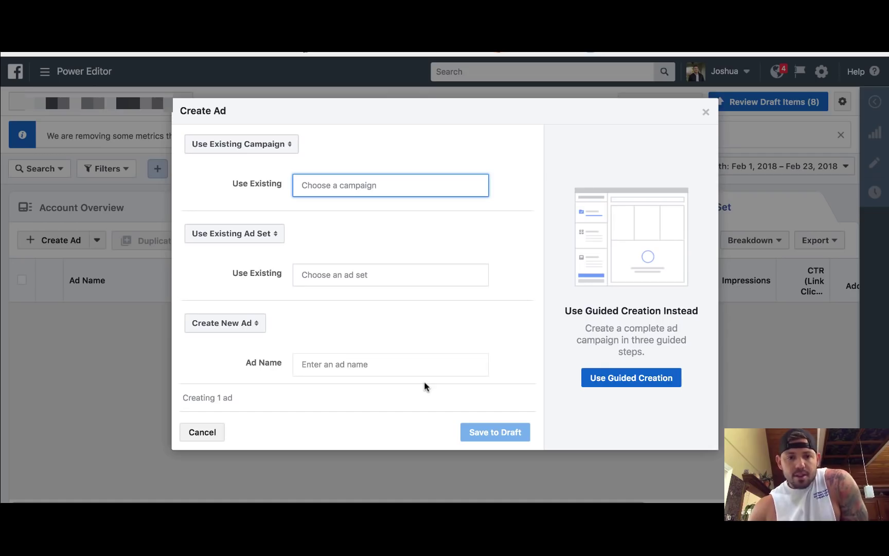
pyautogui.click(317, 187)
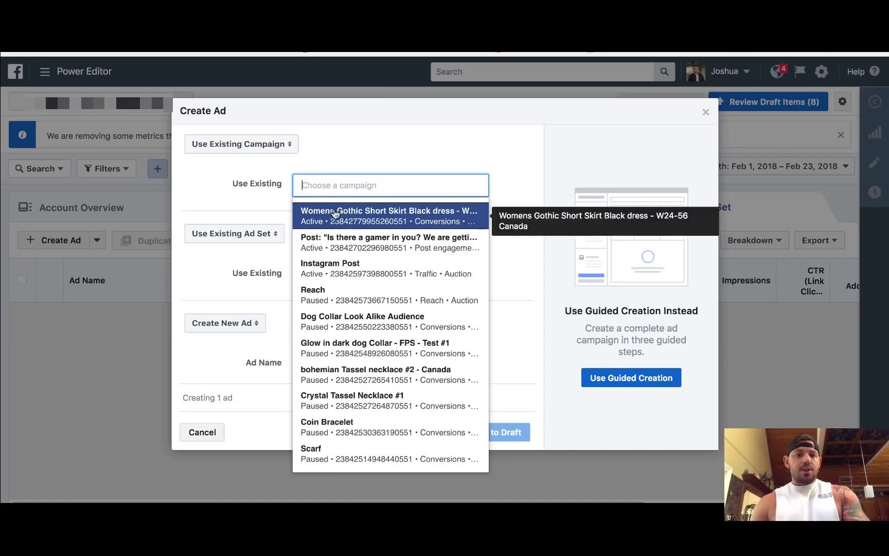
pyautogui.click(336, 212)
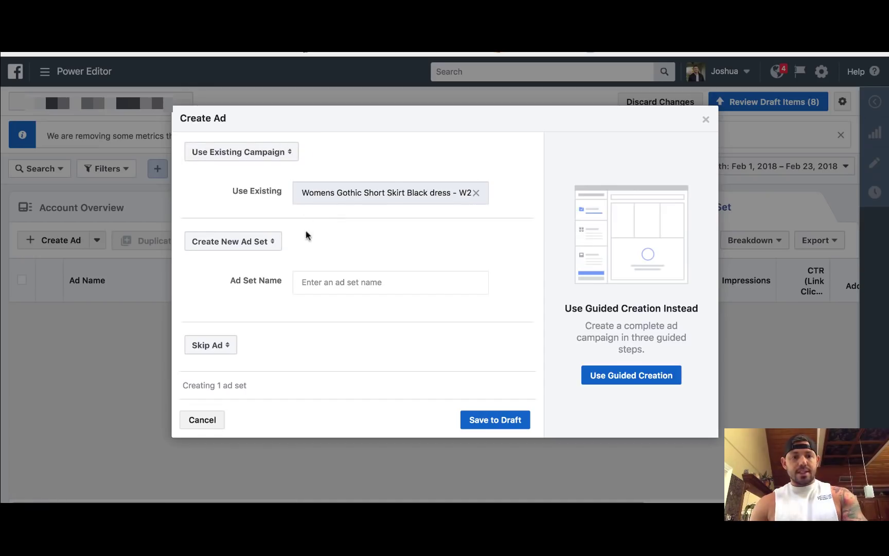
# Name the new ad set "women 24-30 - gothic dress - USA"
pyautogui.click(320, 286)
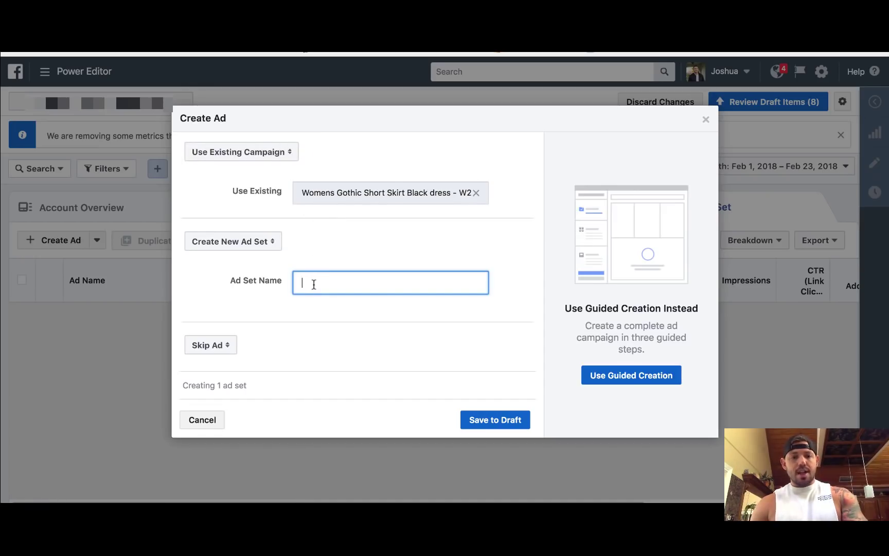
pyautogui.write('w')
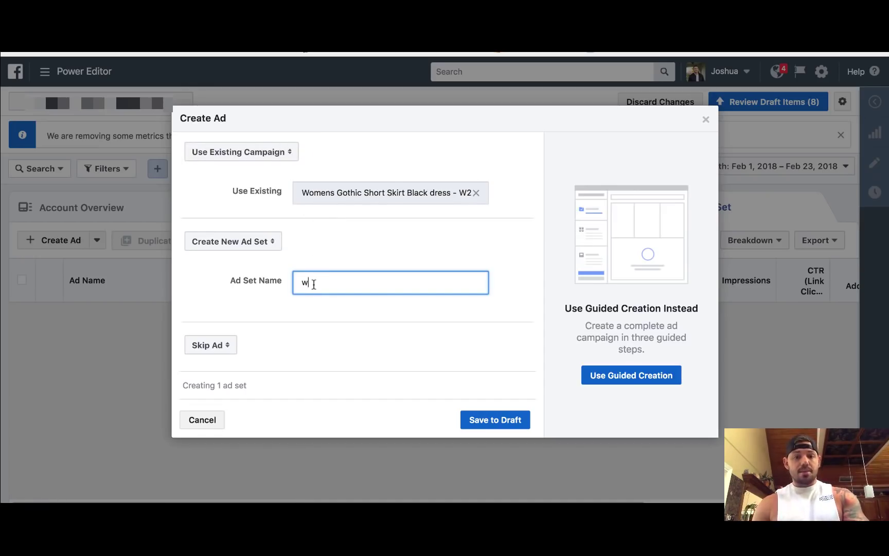
pyautogui.write('oe')
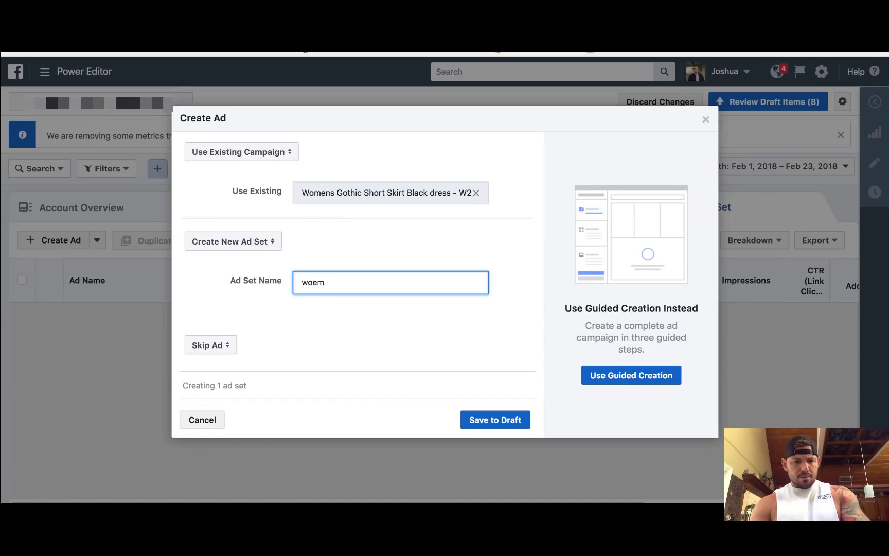
pyautogui.write('m')
pyautogui.press('BackSpace')
pyautogui.press('BackSpace')
pyautogui.write('m')
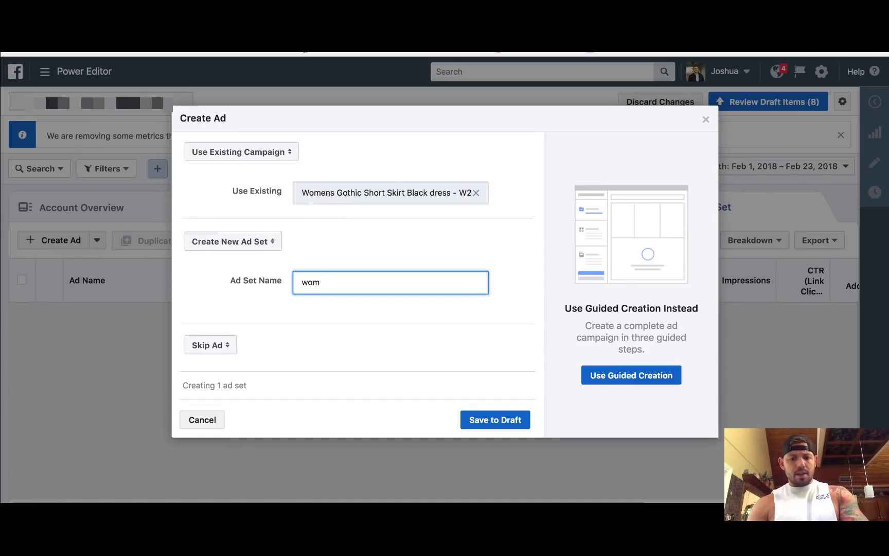
pyautogui.write('en 24-30')
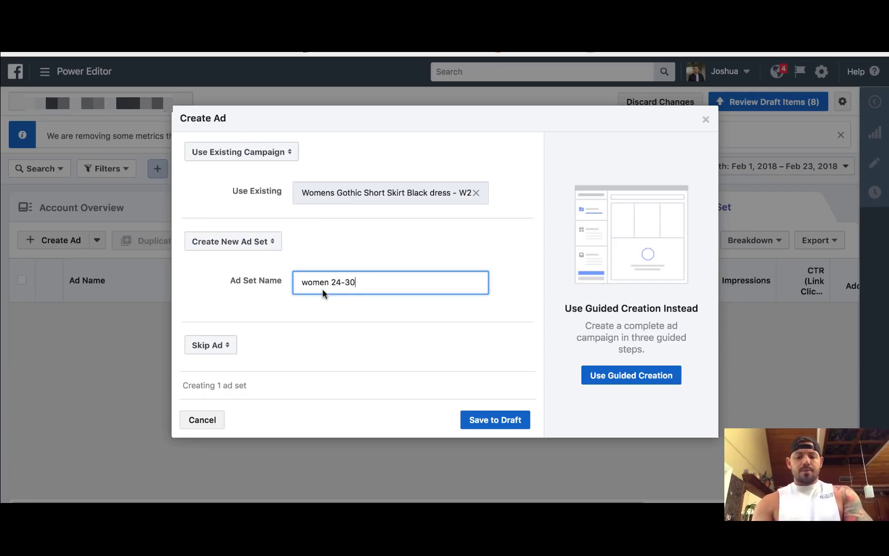
pyautogui.write(' - gothic ')
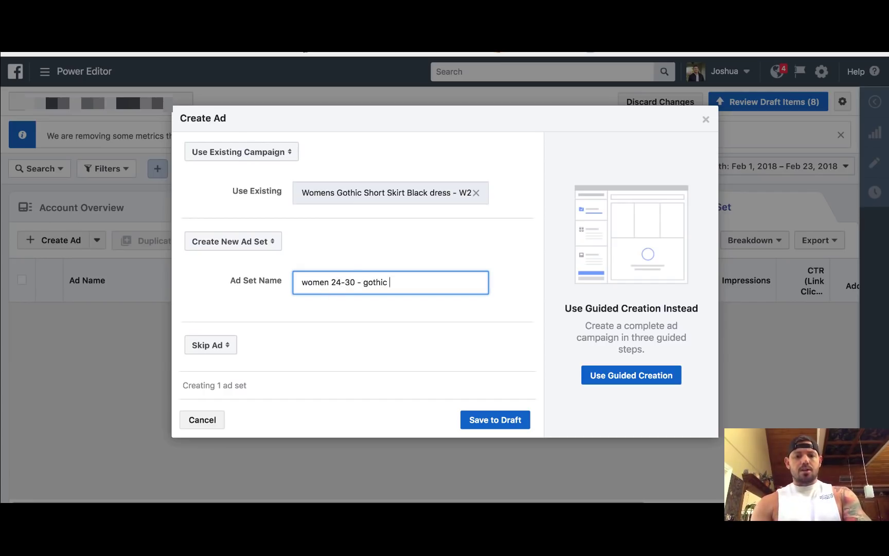
pyautogui.write('dress')
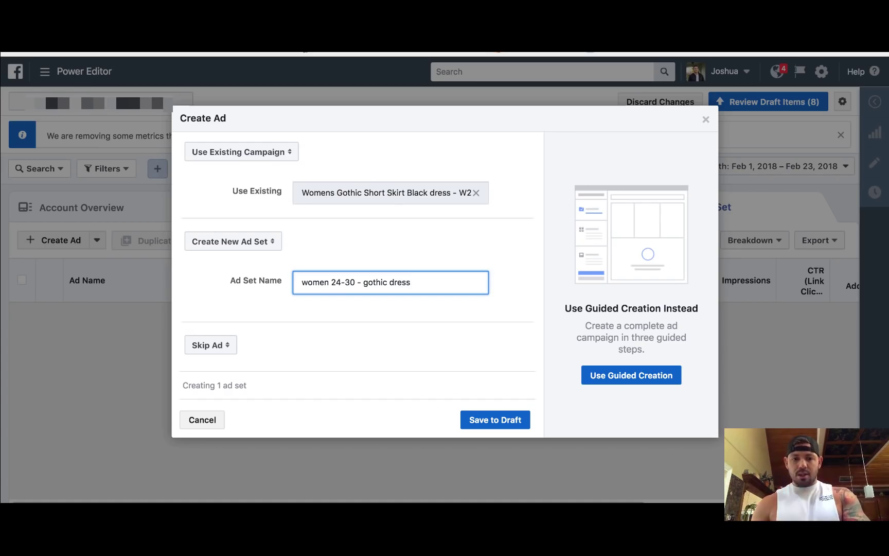
pyautogui.write(' - USA')
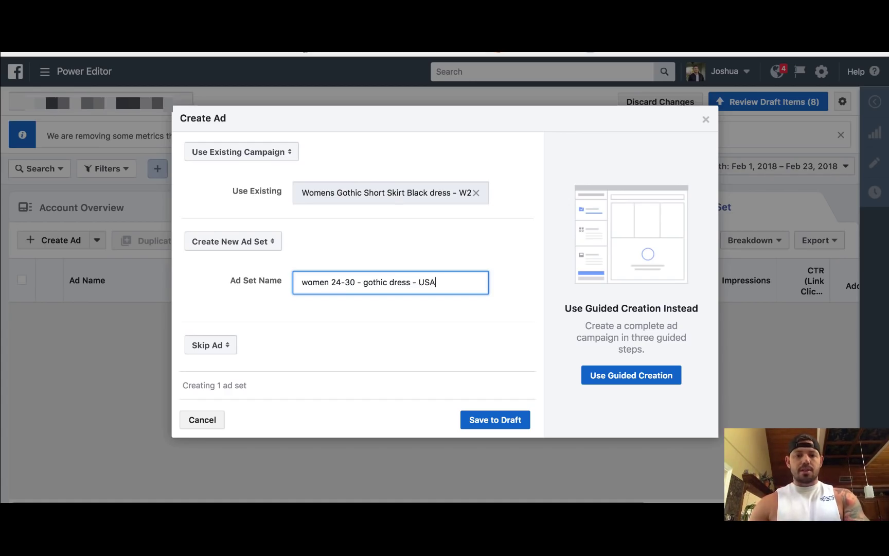
# Include a new ad with the same name as the ad set, "women 24-30 - gothic dress - USA", and save both to draft
pyautogui.click(213, 348)
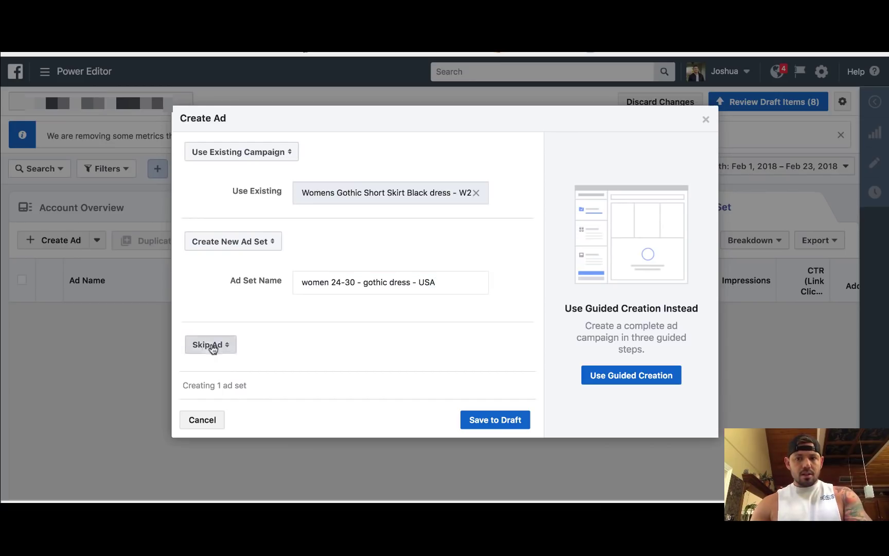
pyautogui.click(214, 329)
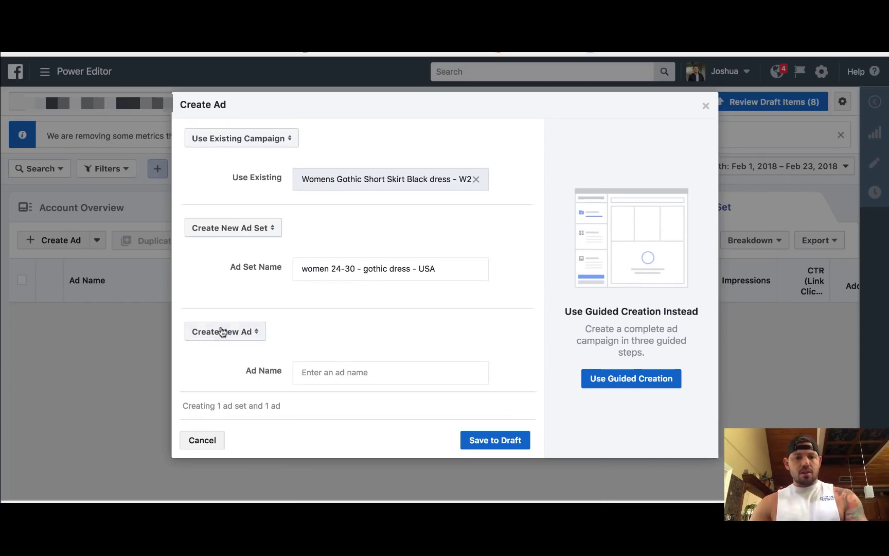
pyautogui.click(326, 369)
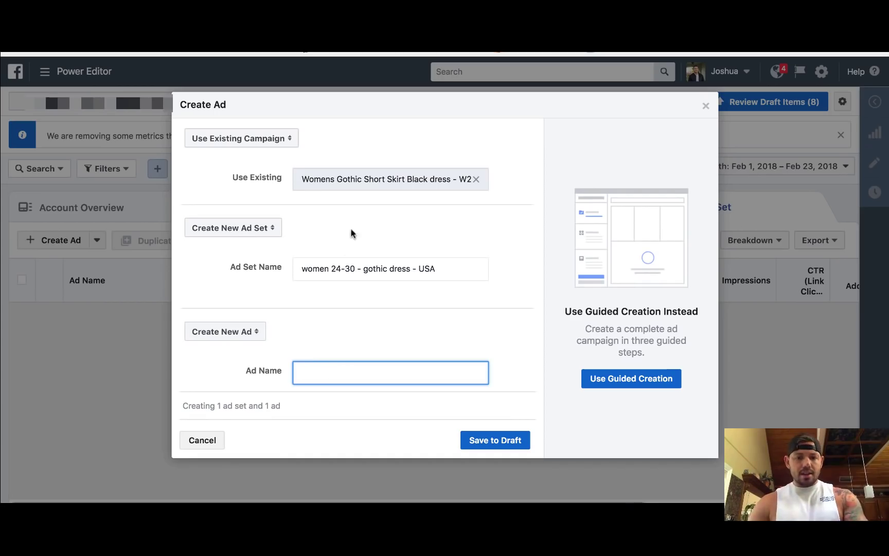
pyautogui.tripleClick(344, 265)
pyautogui.hotkey('ctrl', 'c')
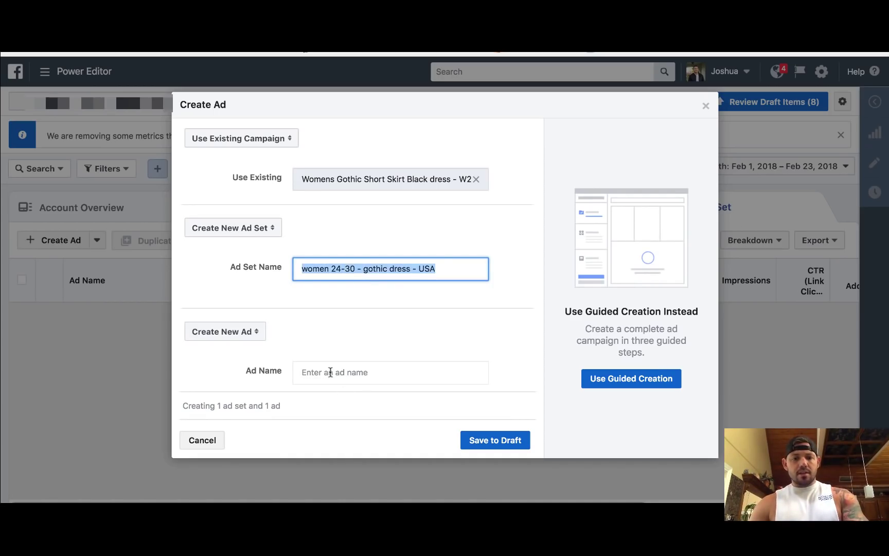
pyautogui.click(330, 372)
pyautogui.hotkey('ctrl', 'v')
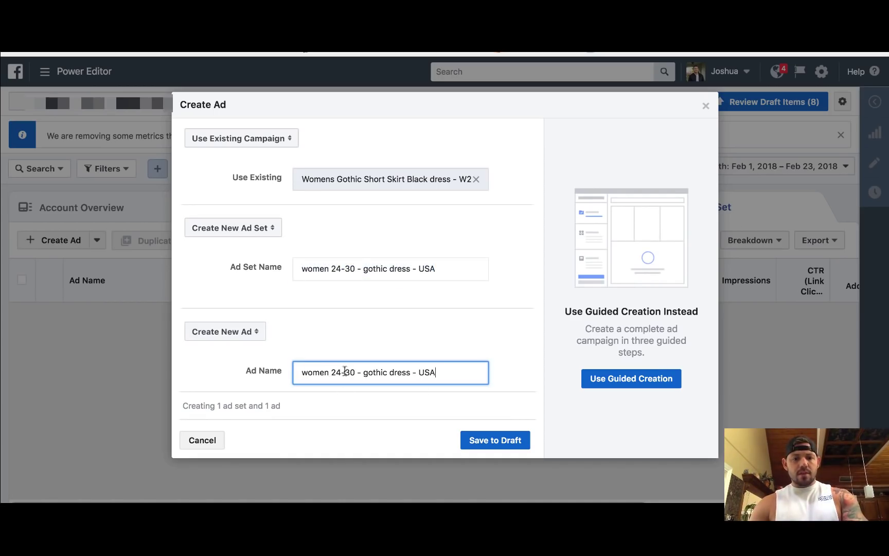
pyautogui.click(486, 444)
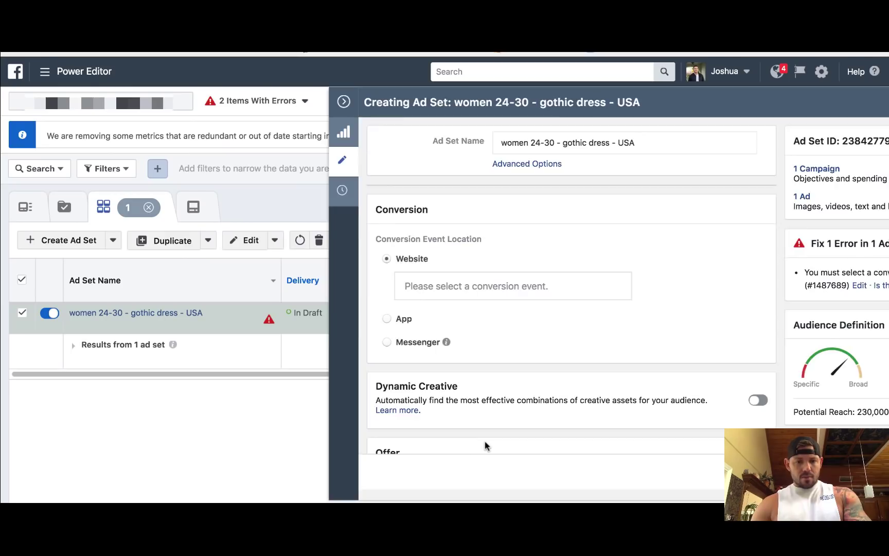
pyautogui.scroll(-5, 463, 382)
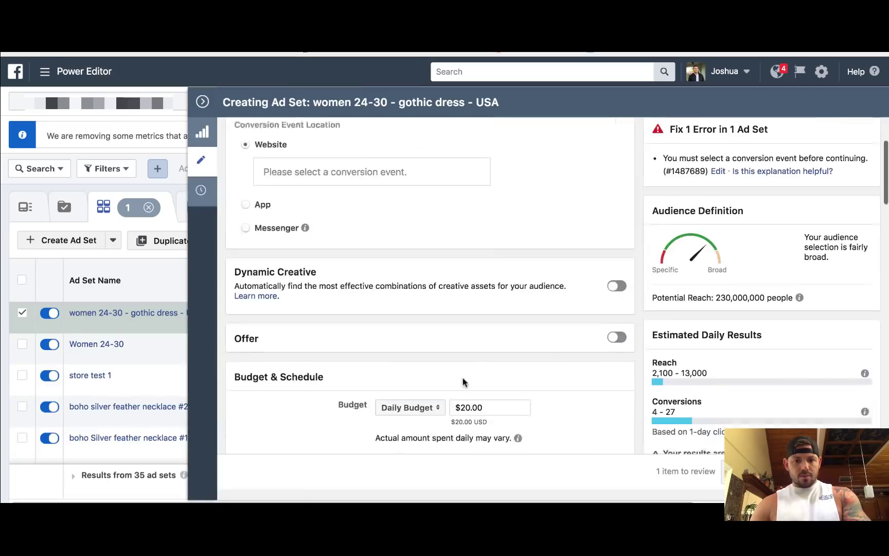
pyautogui.scroll(5, 460, 374)
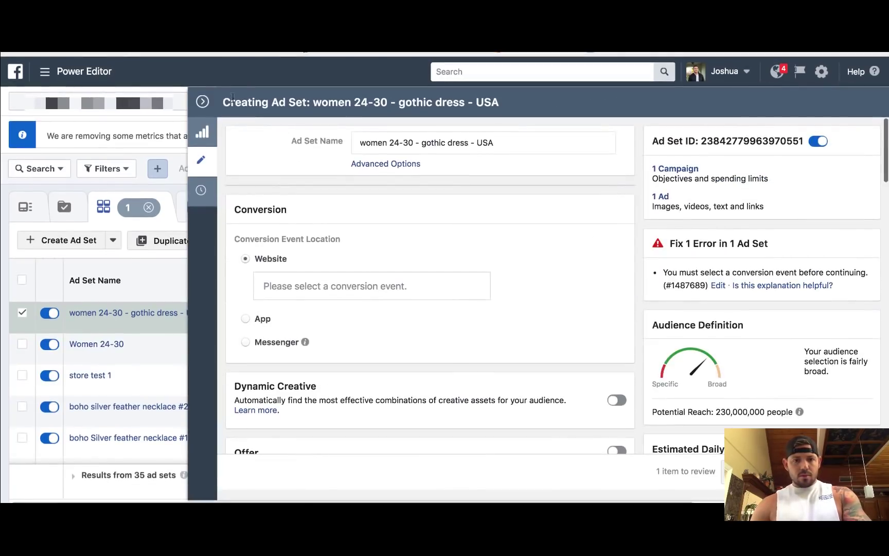
# Open the ad "women 24-30 - gothic dress - USA" for editing and set its Facebook Page to Jarlen Fashion
pyautogui.click(201, 101)
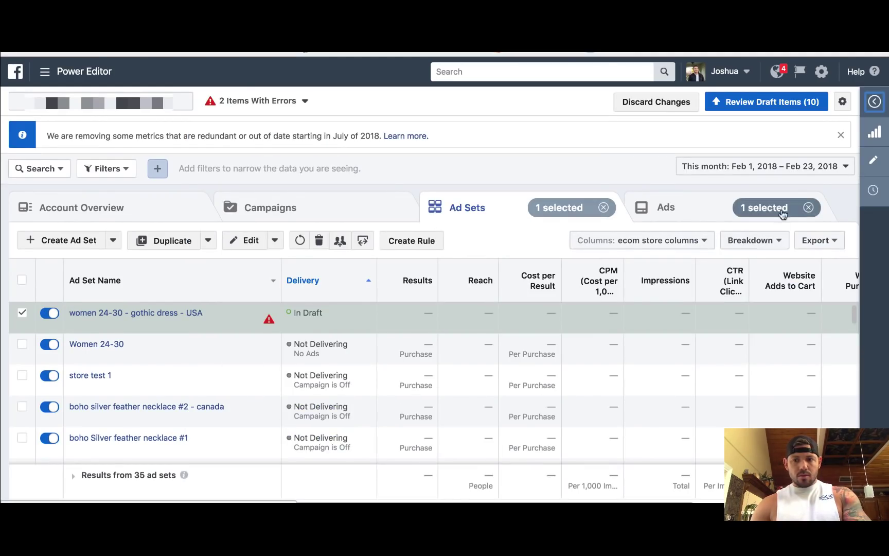
pyautogui.click(689, 207)
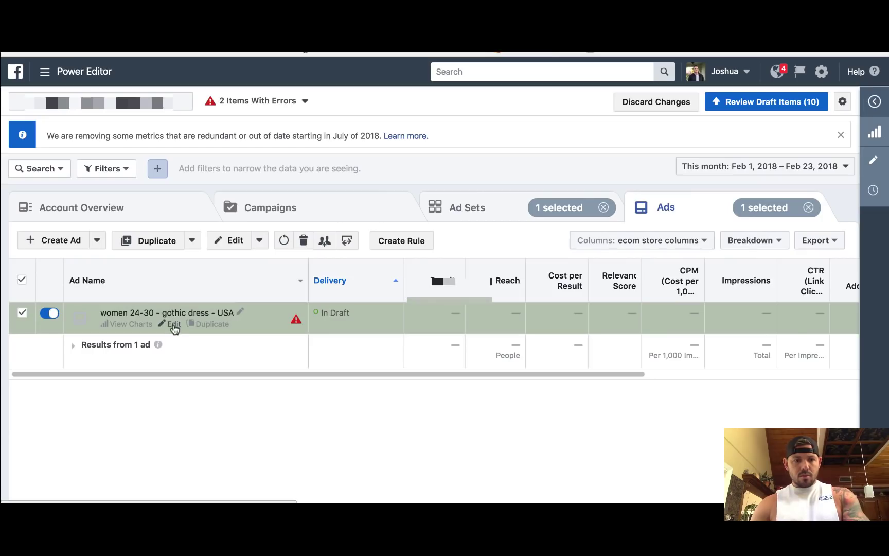
pyautogui.click(174, 326)
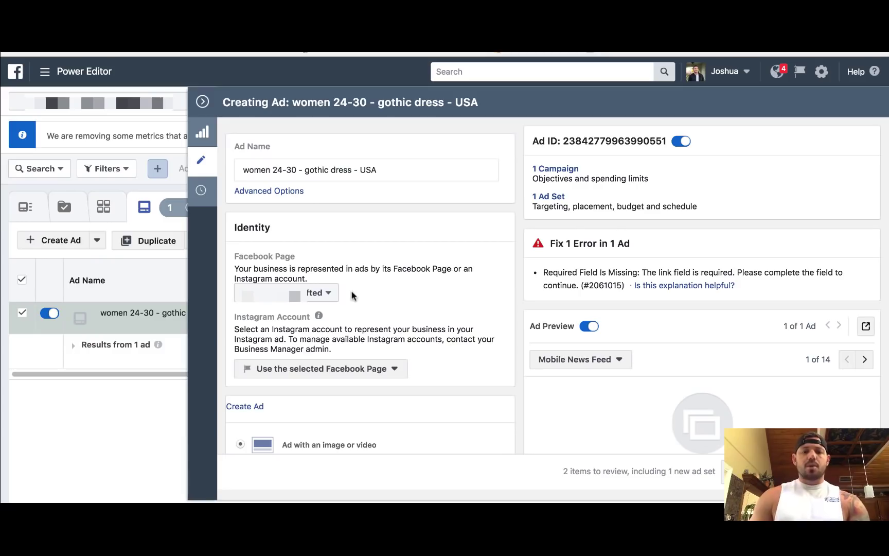
pyautogui.click(328, 292)
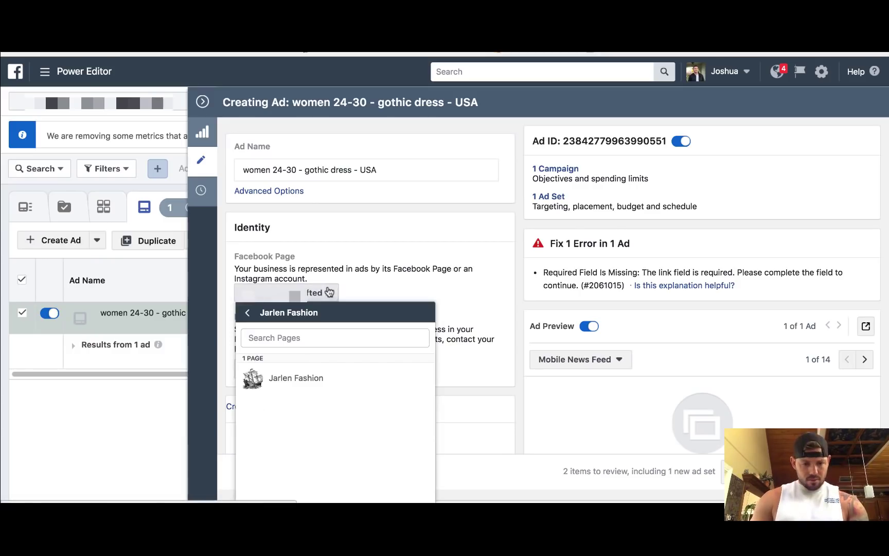
pyautogui.click(313, 379)
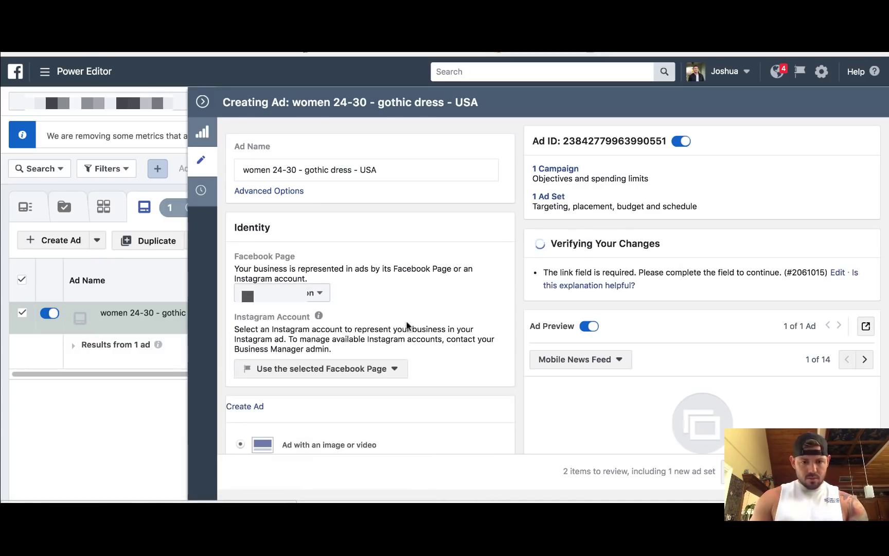
pyautogui.scroll(-2, 404, 326)
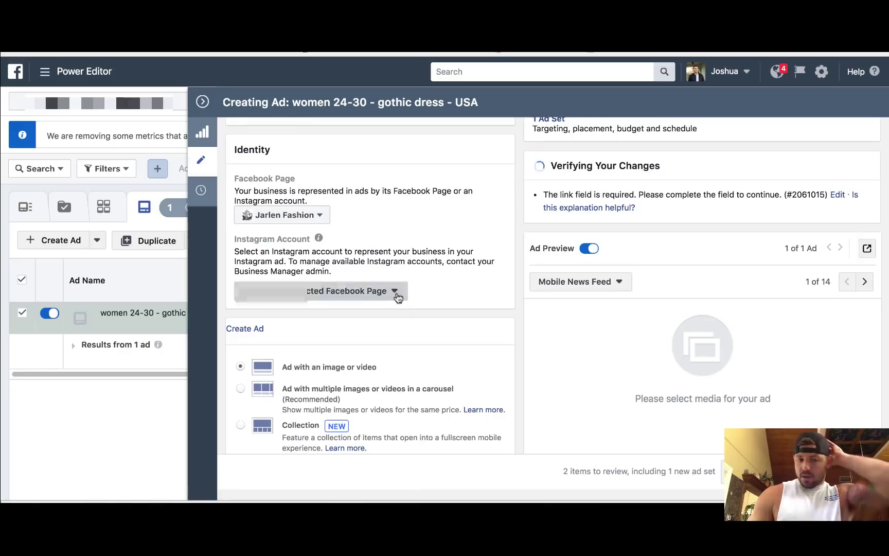
pyautogui.click(396, 293)
pyautogui.click(397, 295)
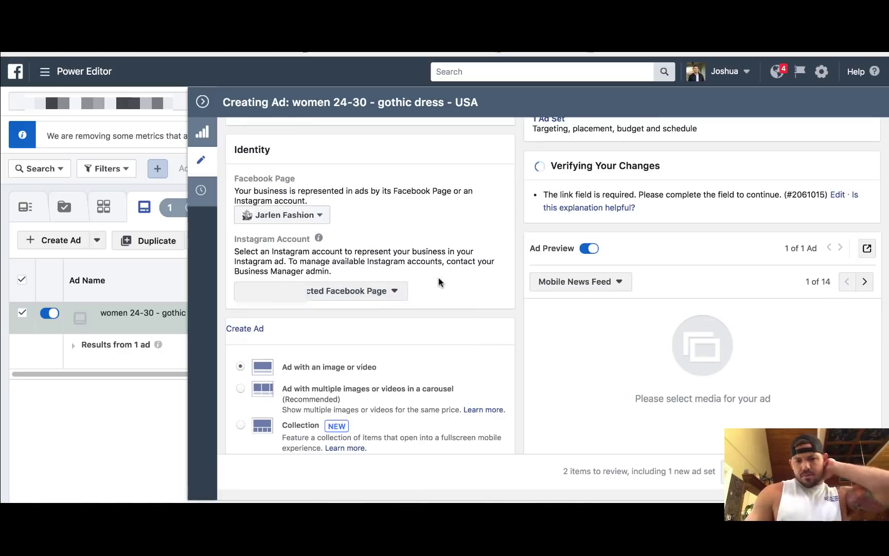
# Review the ad's identity, format, fullscreen experience, image and destination options
pyautogui.scroll(-4, 438, 282)
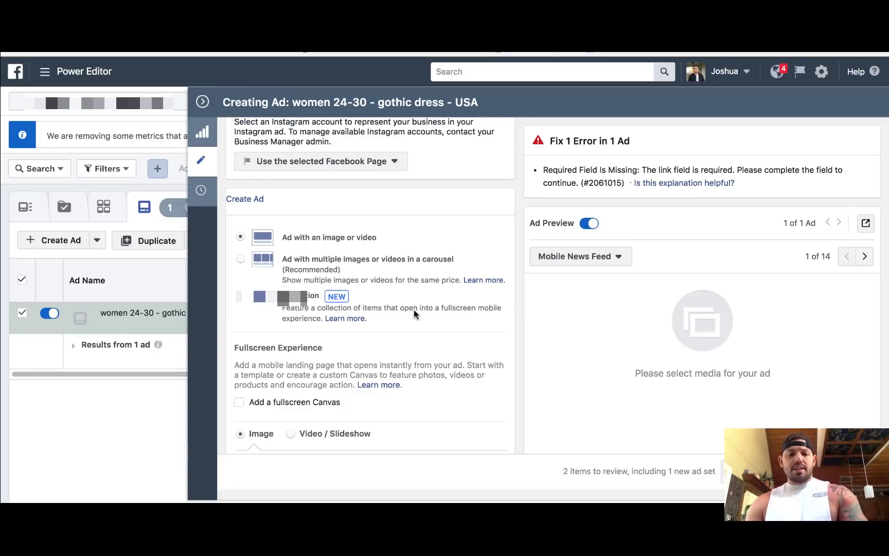
pyautogui.scroll(-1, 414, 314)
pyautogui.scroll(-5, 337, 274)
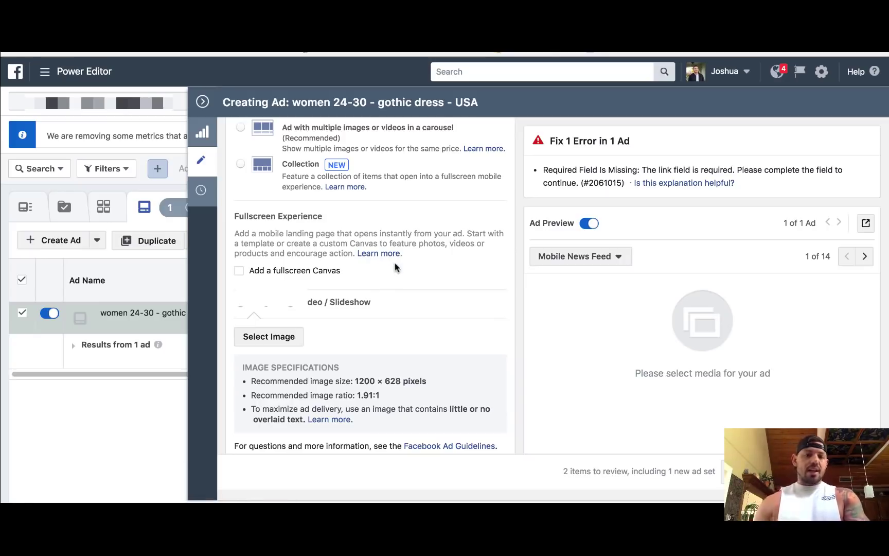
pyautogui.scroll(8, 396, 267)
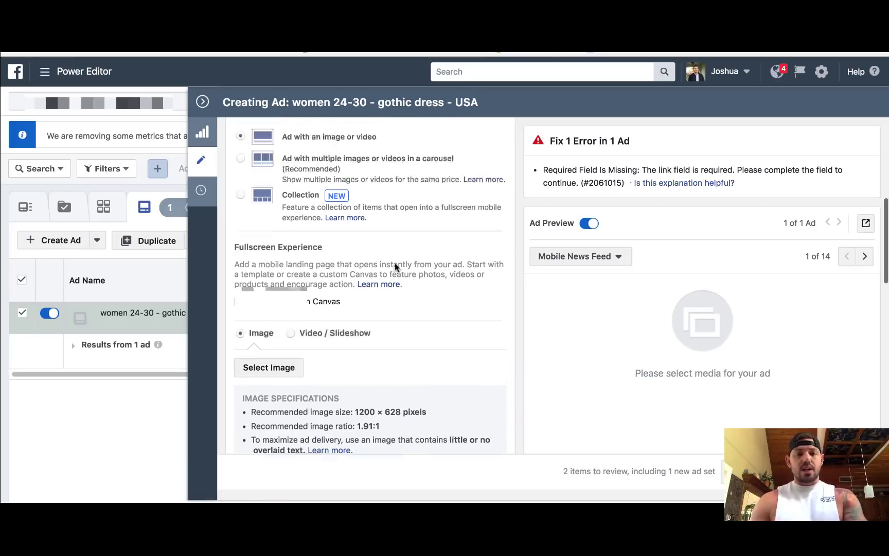
pyautogui.scroll(2, 396, 267)
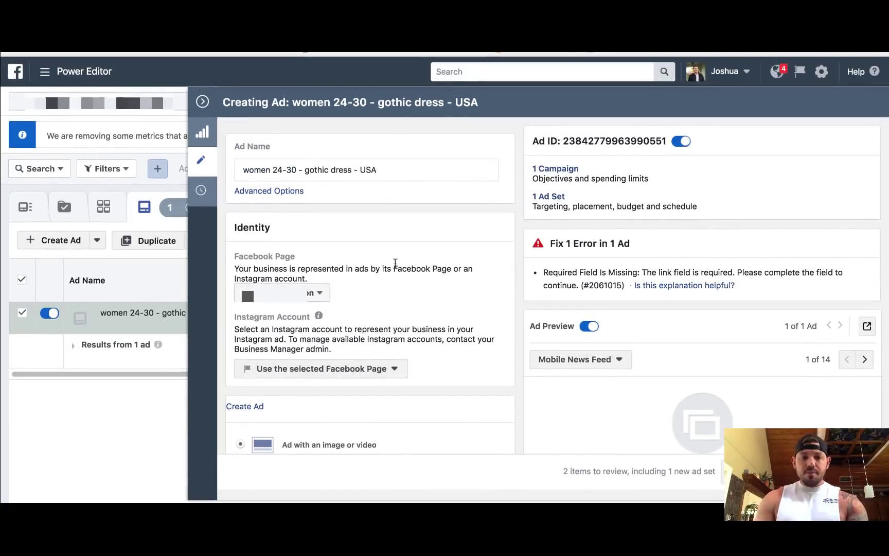
pyautogui.scroll(-6, 419, 309)
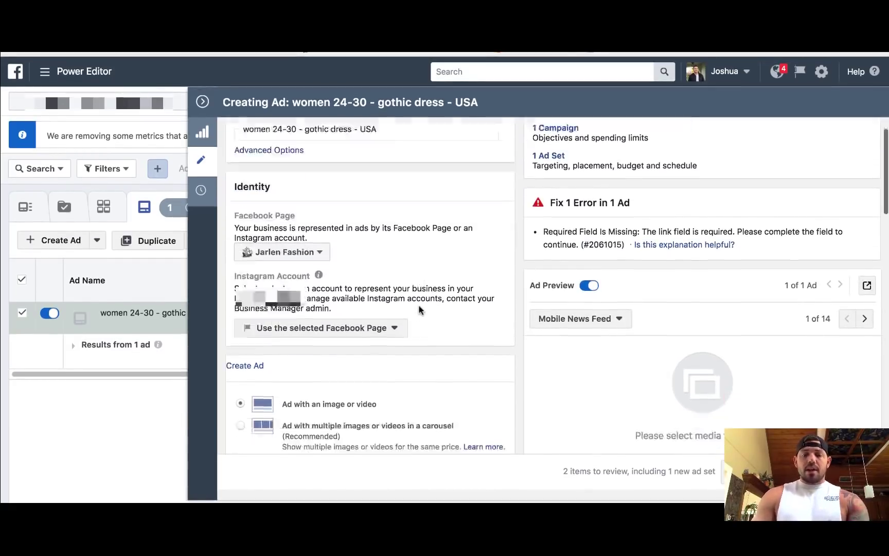
pyautogui.scroll(-6, 419, 307)
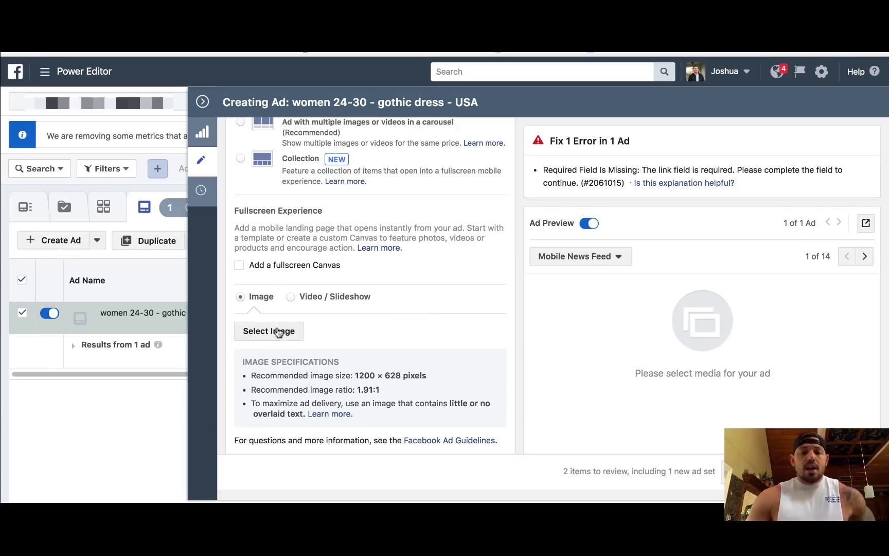
pyautogui.scroll(-5, 263, 342)
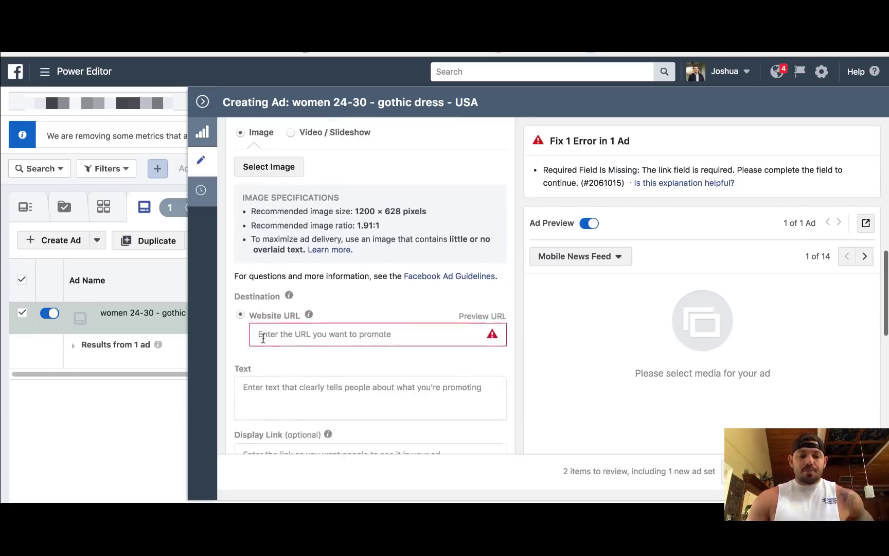
pyautogui.scroll(-2, 308, 336)
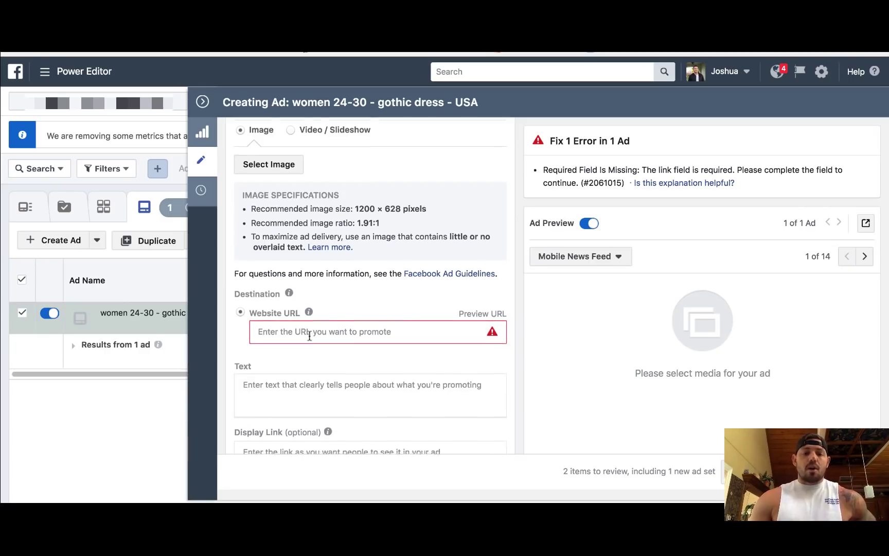
pyautogui.click(309, 335)
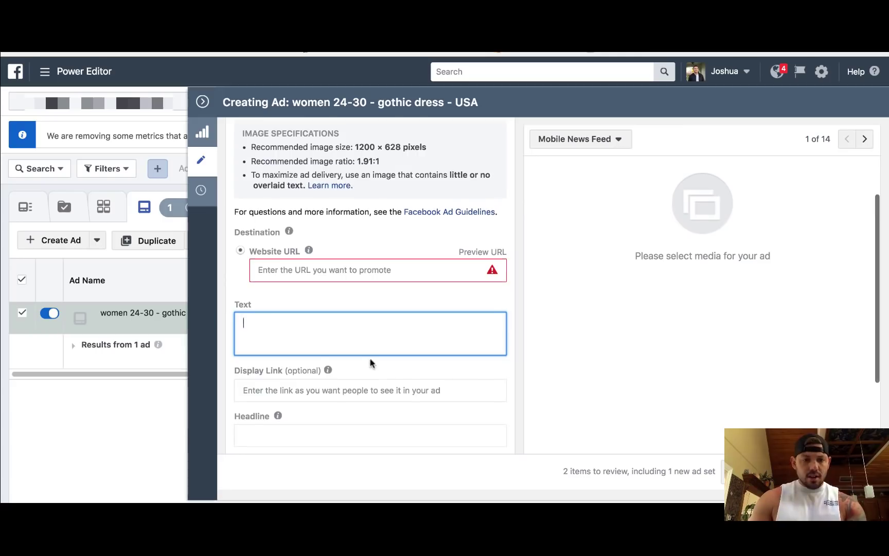
# Use the existing 480 × 442 library image of the blue backpack with red straps as the ad image
pyautogui.scroll(3, 370, 362)
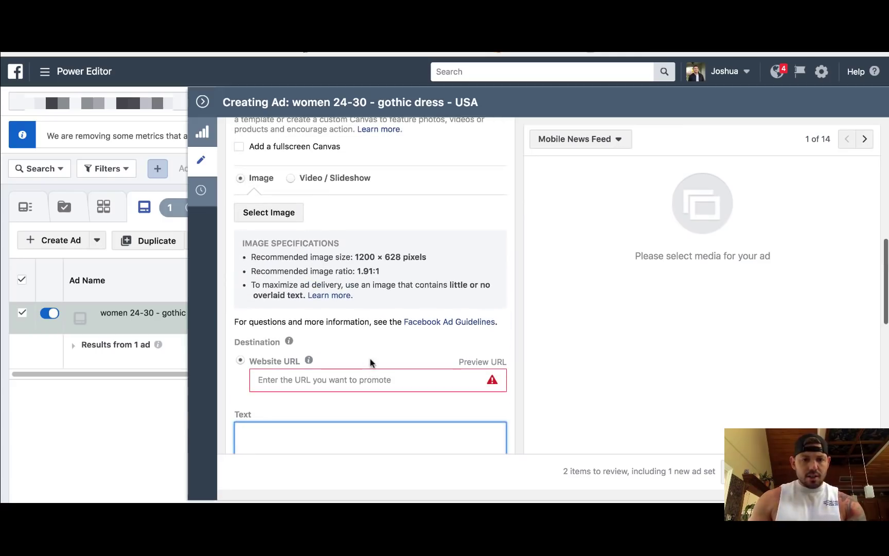
pyautogui.click(283, 220)
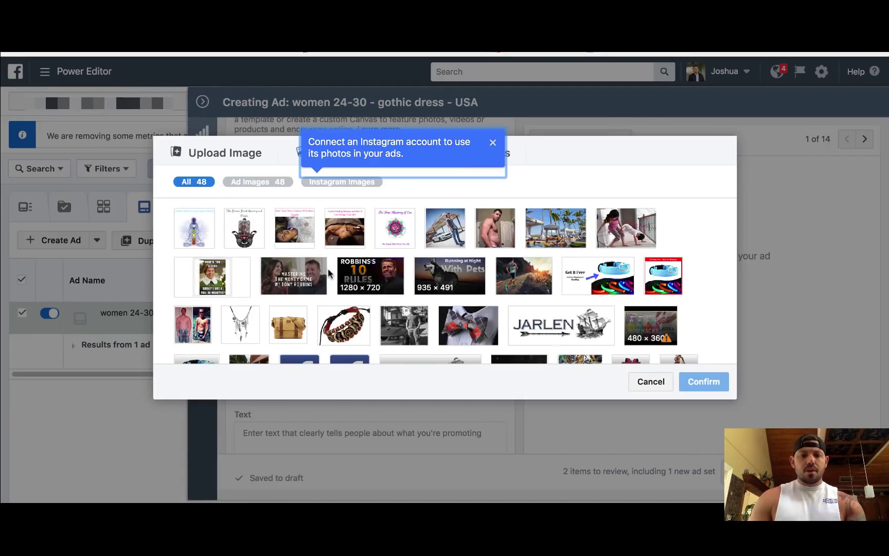
pyautogui.scroll(-5, 382, 306)
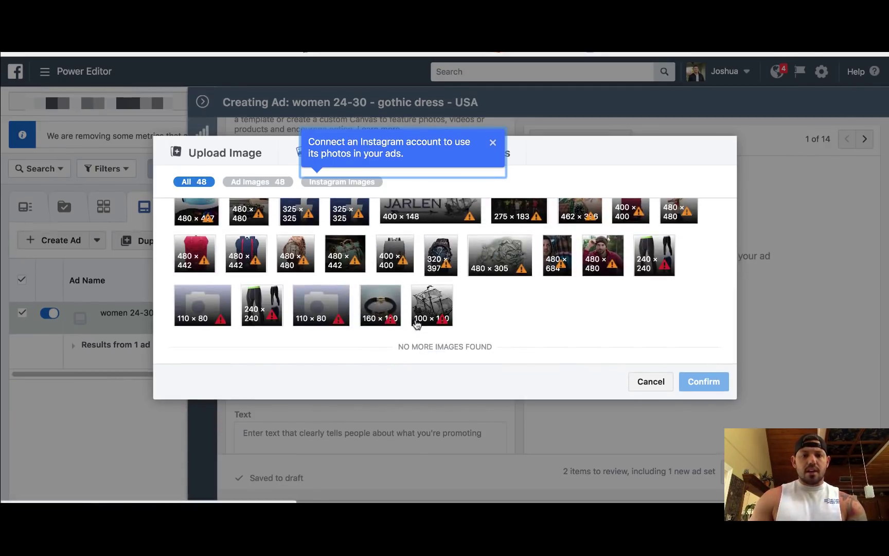
pyautogui.click(243, 245)
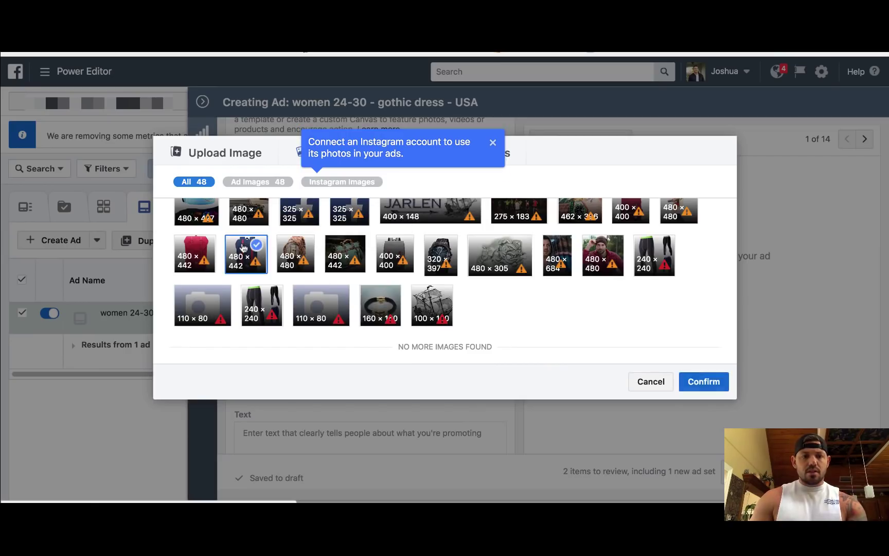
pyautogui.click(705, 382)
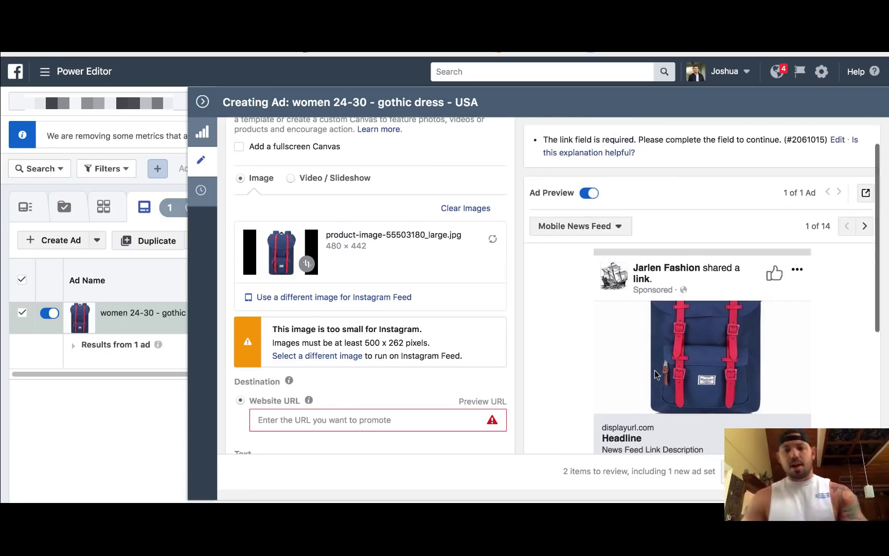
# Set the ad's destination website URL to JarlenFashion.com/blueredbackpack
pyautogui.scroll(-2, 654, 371)
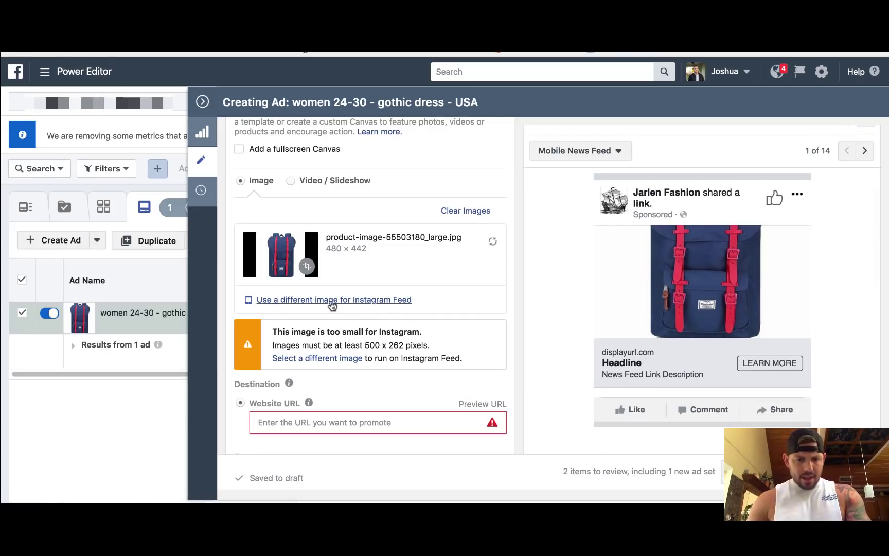
pyautogui.scroll(1, 357, 331)
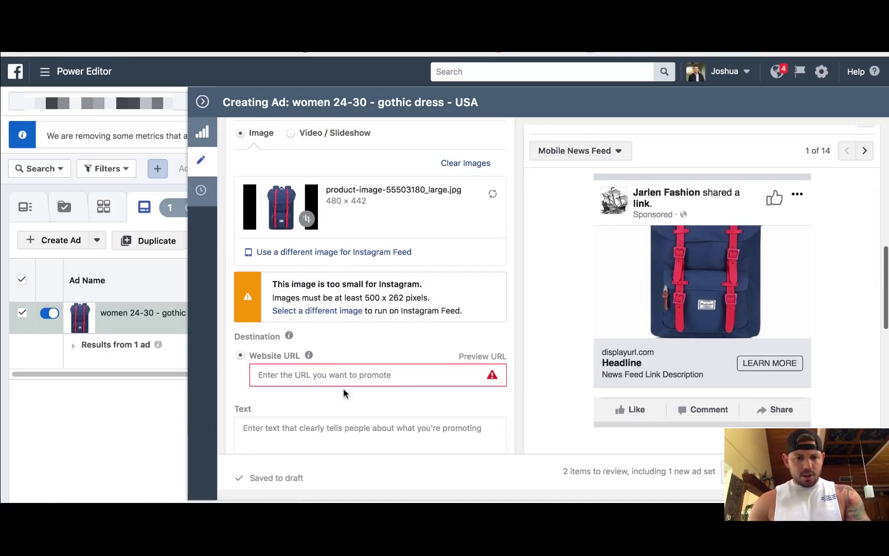
pyautogui.click(315, 377)
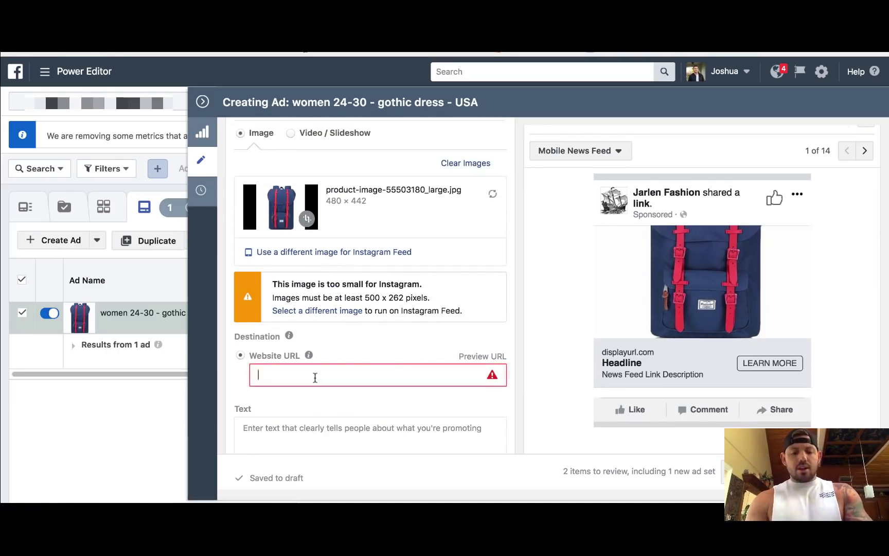
pyautogui.write('J')
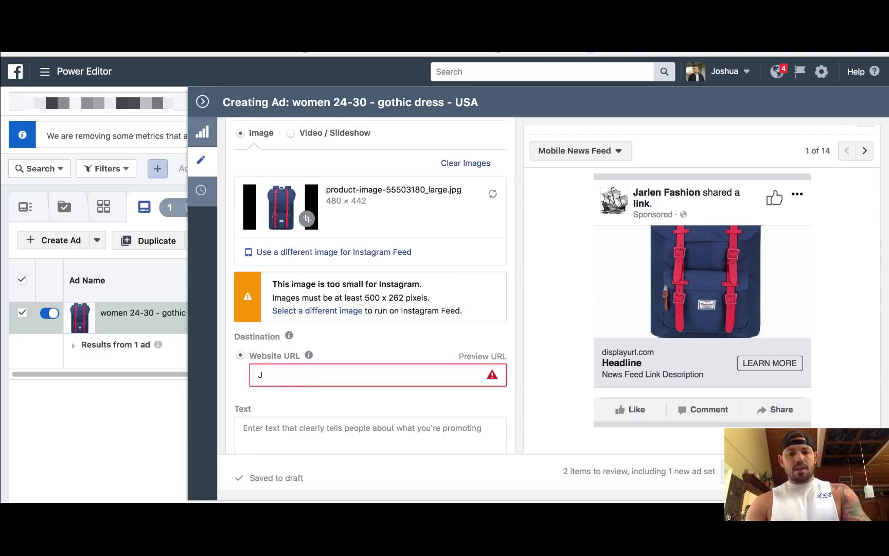
pyautogui.write('arlen')
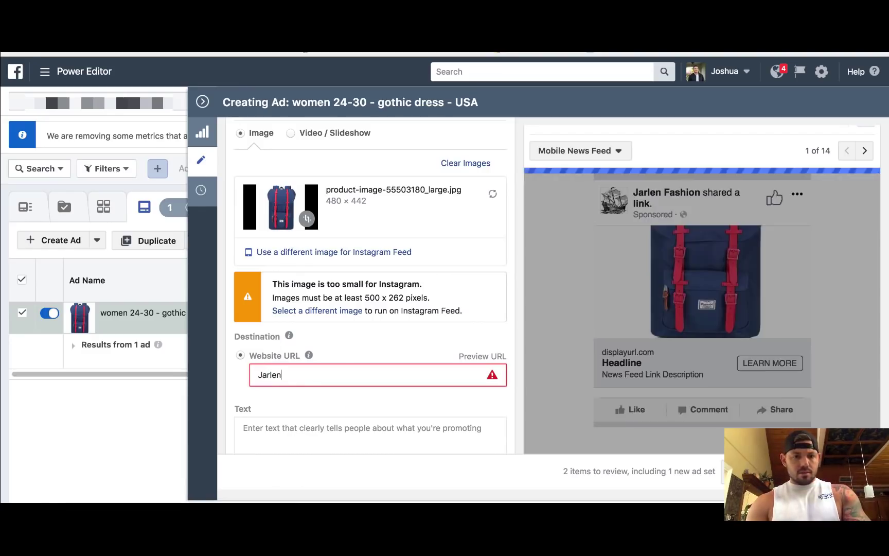
pyautogui.write('Fashion.')
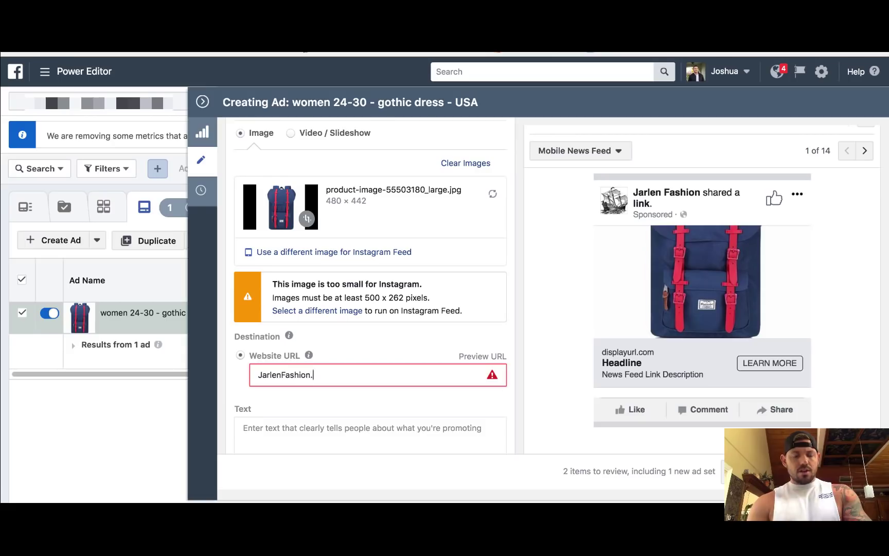
pyautogui.write('com/')
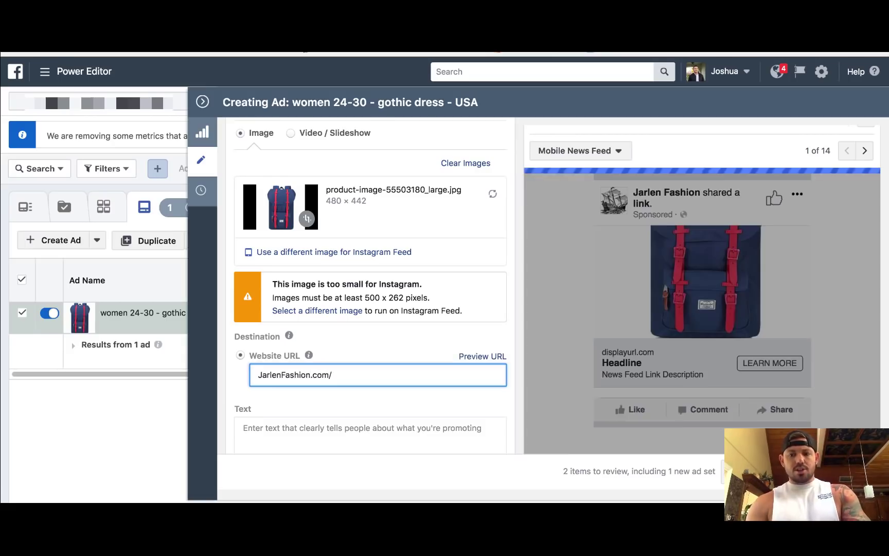
pyautogui.write('blue')
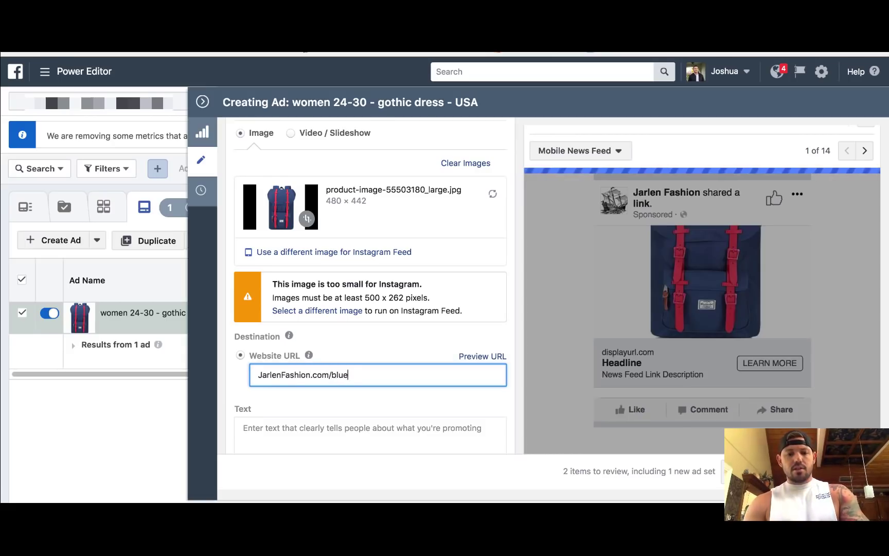
pyautogui.write('redback')
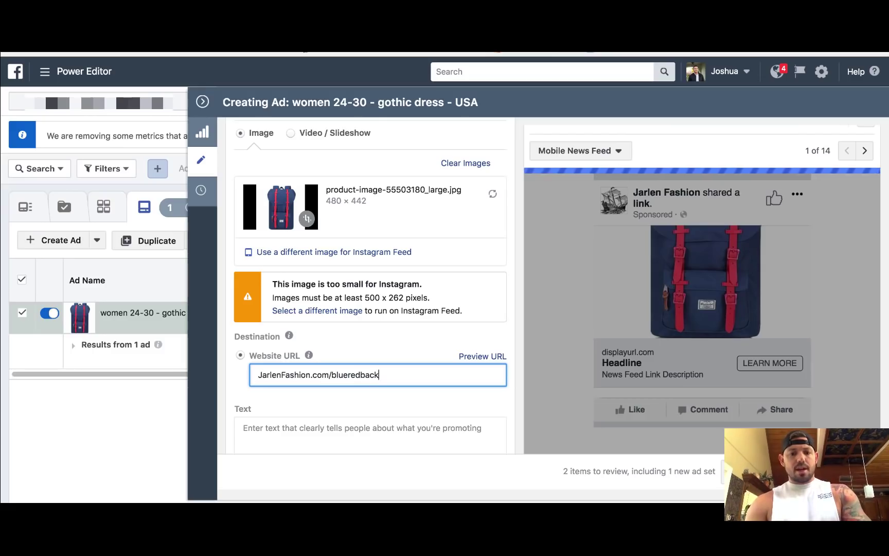
pyautogui.write('pack')
pyautogui.press('BackSpace')
pyautogui.press('BackSpace')
pyautogui.press('BackSpace')
pyautogui.press('BackSpace')
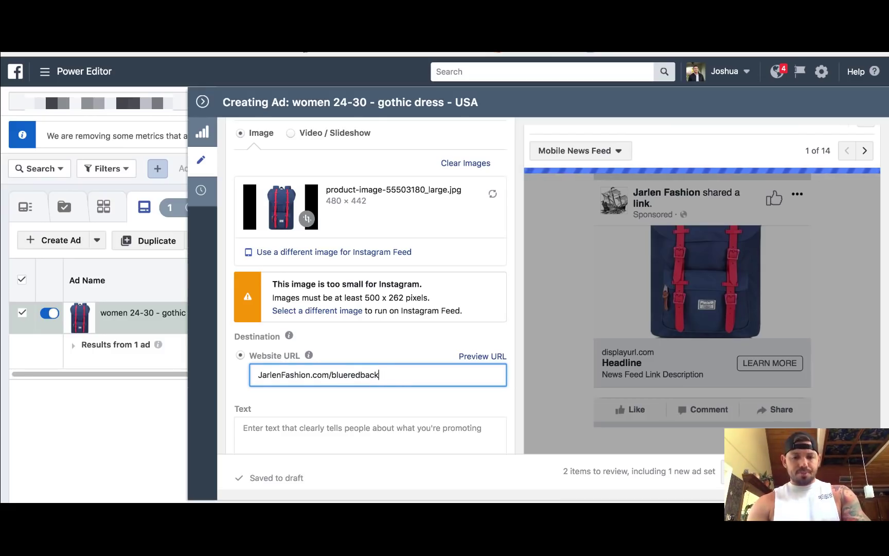
pyautogui.press('BackSpace')
pyautogui.press('BackSpace')
pyautogui.press('BackSpace')
pyautogui.write('ackpack')
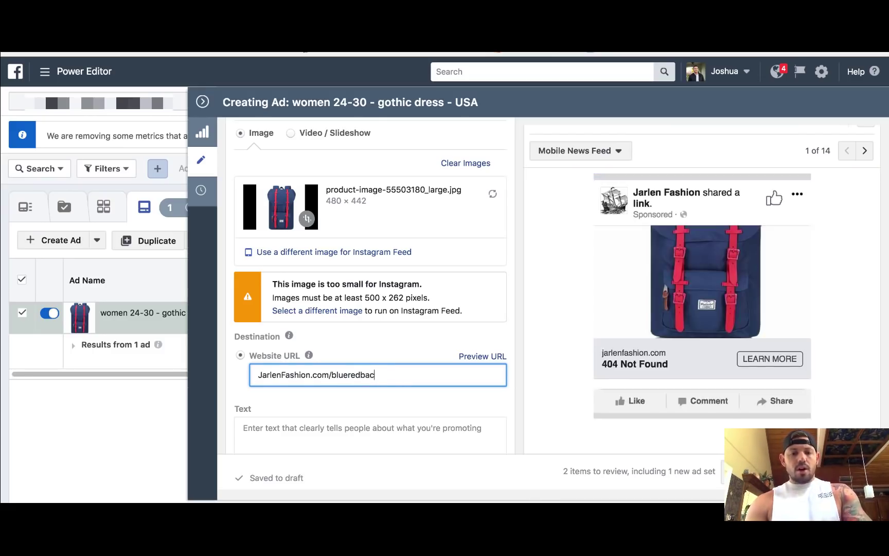
pyautogui.click(350, 354)
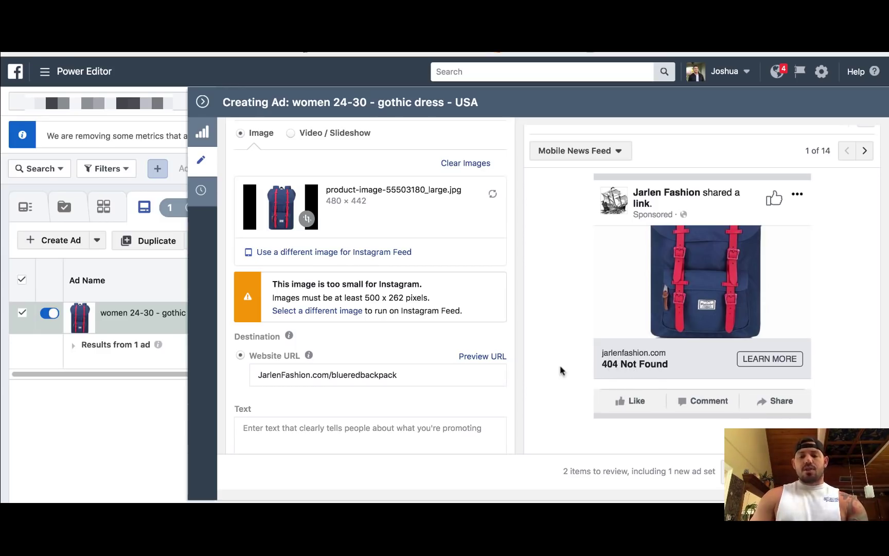
# Write the ad text's first line as "Get 50% OFF this Custom Back Pack Today Only!"
pyautogui.scroll(-2, 346, 420)
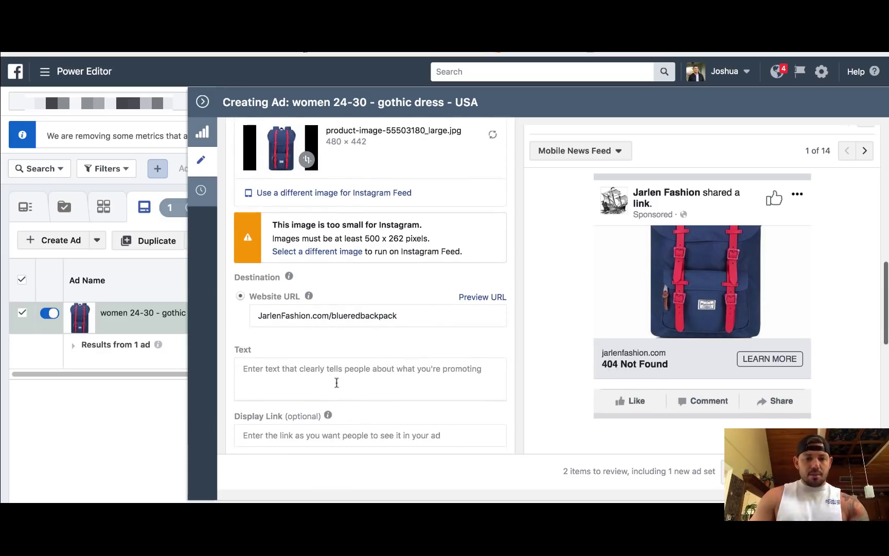
pyautogui.click(314, 377)
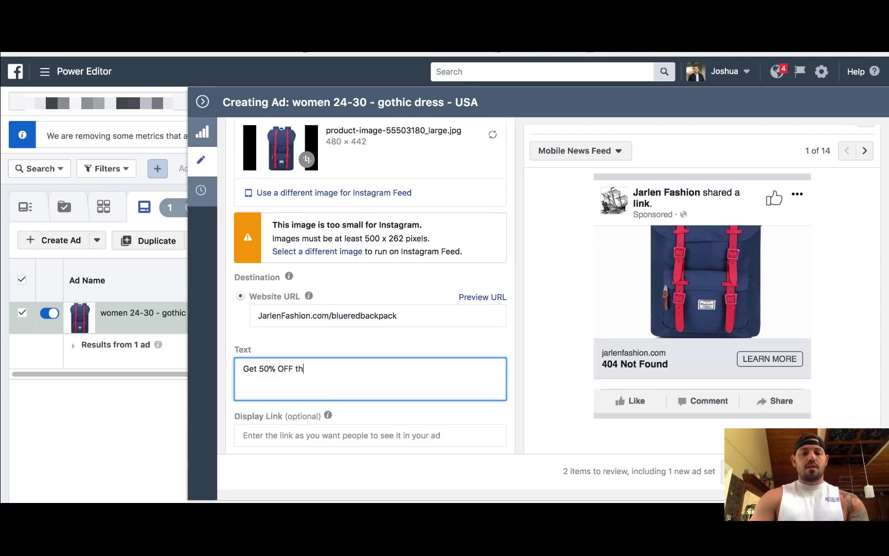
pyautogui.write('Get 50% OFF this')
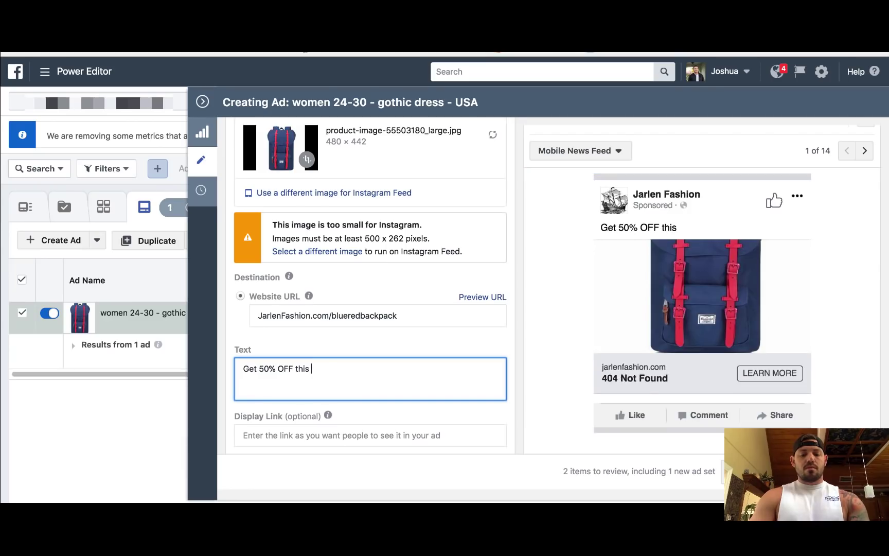
pyautogui.press('BackSpace')
pyautogui.press('BackSpace')
pyautogui.press('BackSpace')
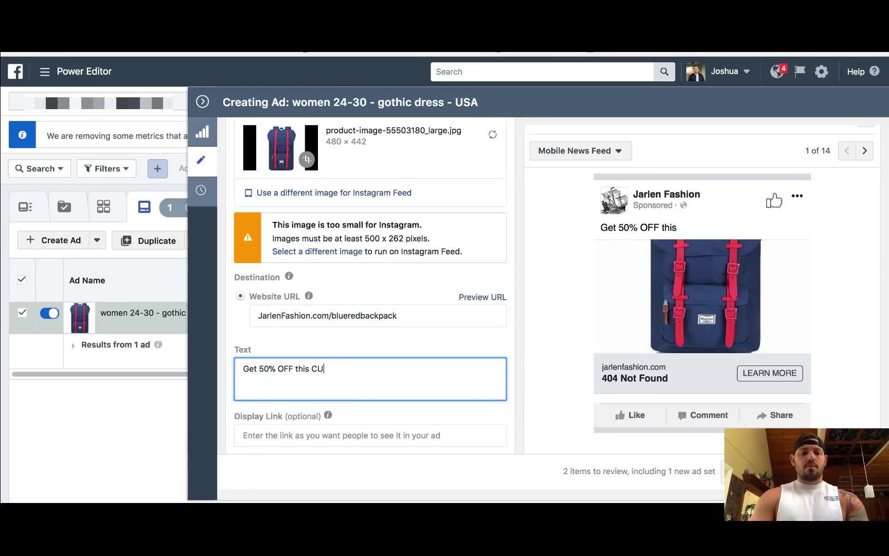
pyautogui.press('BackSpace')
pyautogui.write('ustom ')
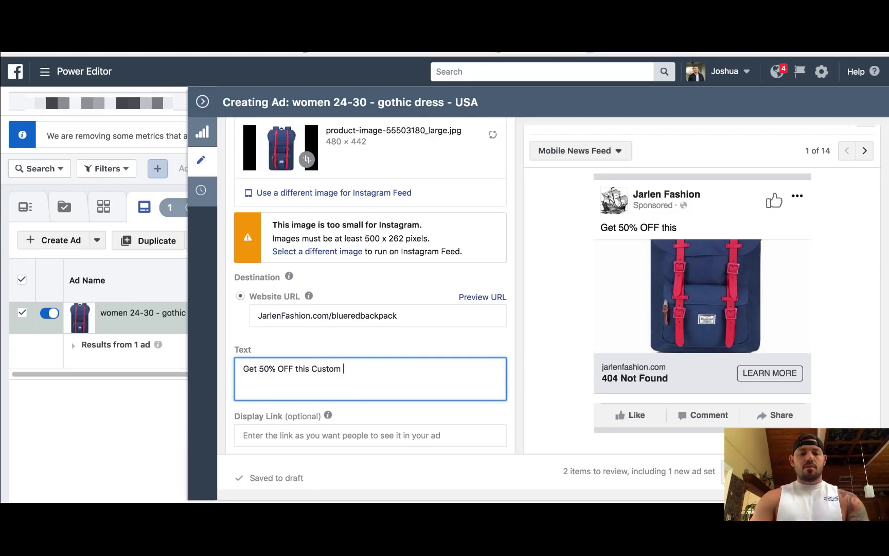
pyautogui.write('Back Pa')
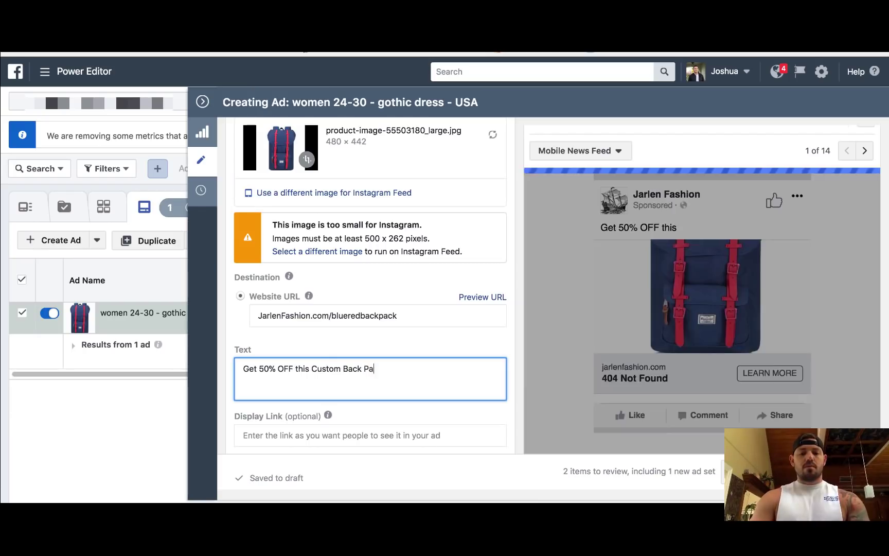
pyautogui.write('ck Today ONly!')
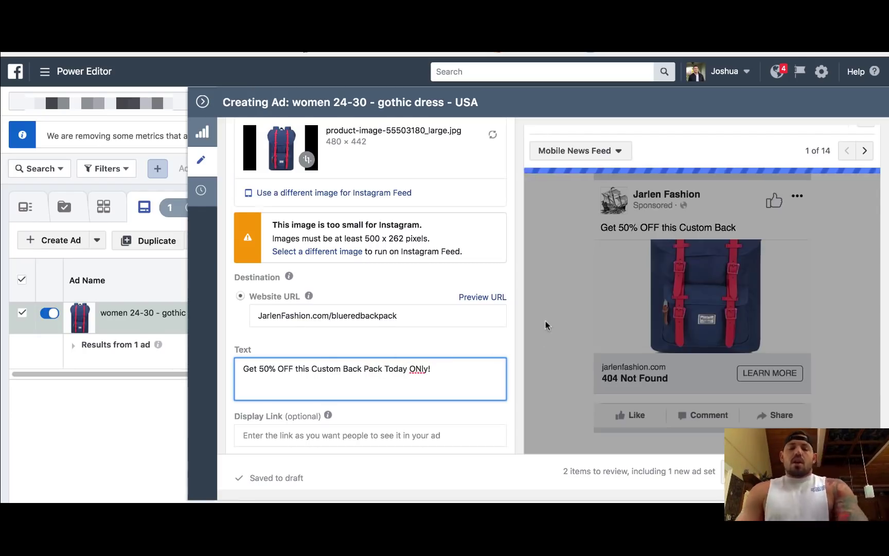
pyautogui.click(419, 367)
pyautogui.press('BackSpace')
pyautogui.write('n')
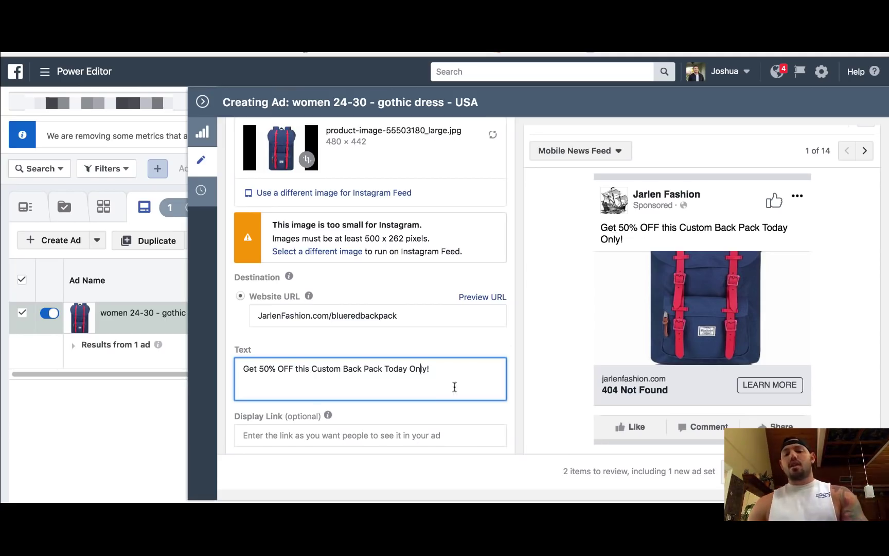
# Add a second line reading "Get It Here -" to the ad text
pyautogui.click(439, 367)
pyautogui.write('Get It Here -')
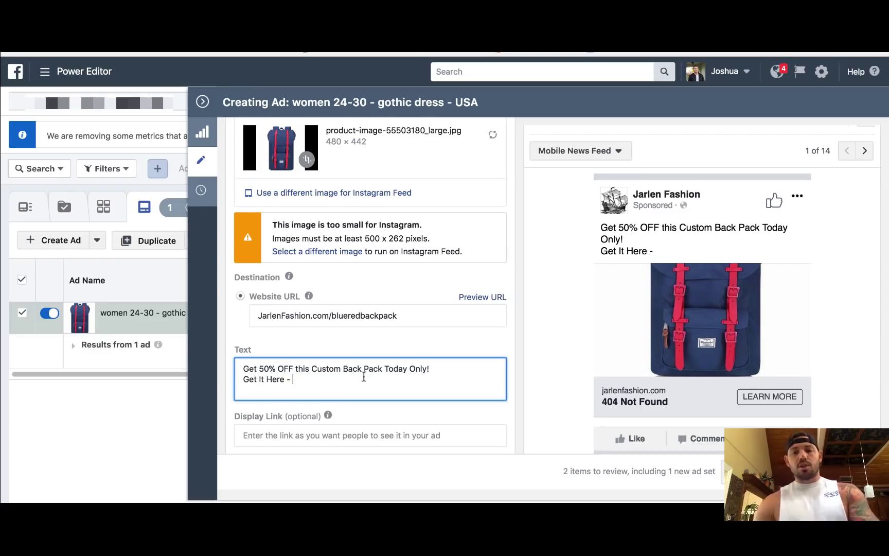
pyautogui.click(294, 383)
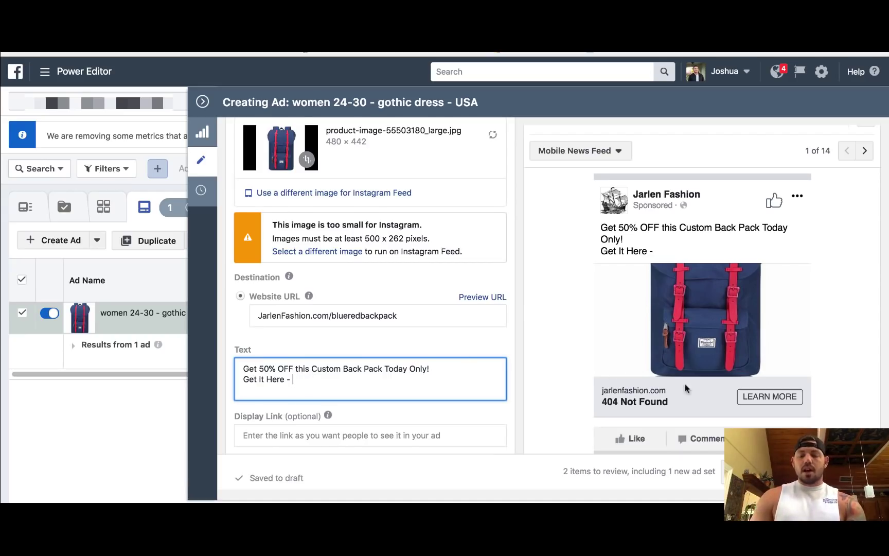
# Set the ad's call to action to Shop Now
pyautogui.scroll(-3, 463, 369)
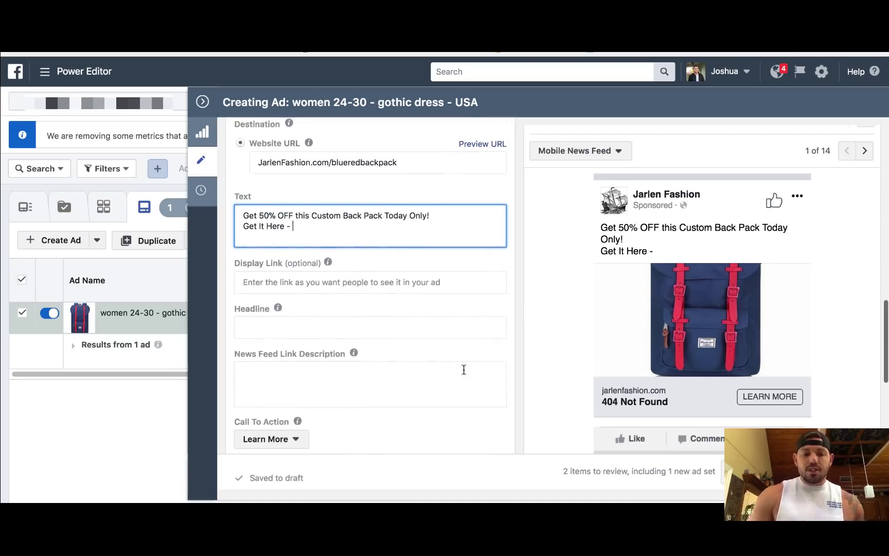
pyautogui.click(297, 437)
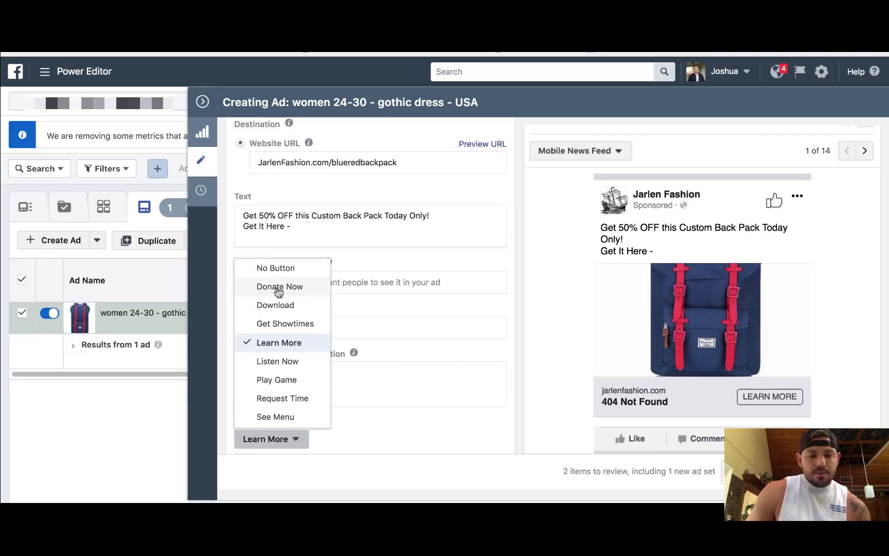
pyautogui.scroll(-5, 273, 319)
pyautogui.click(271, 345)
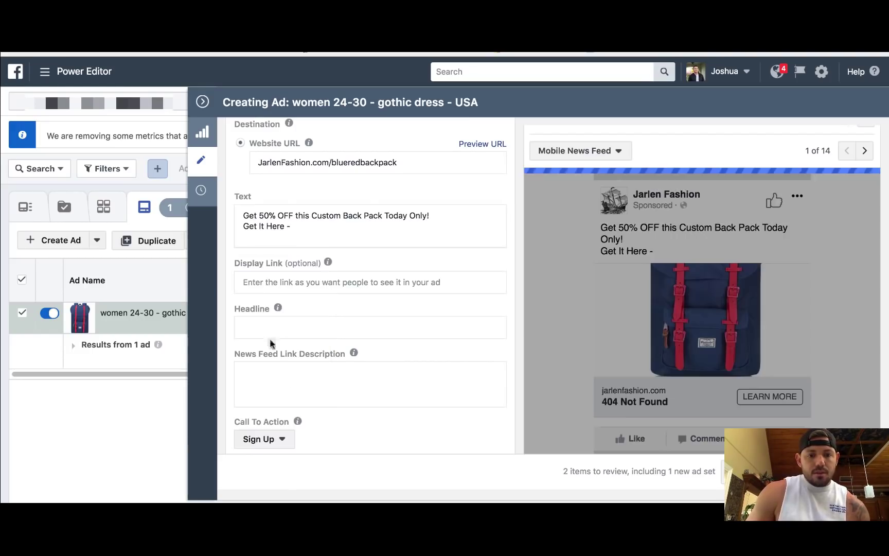
pyautogui.click(284, 438)
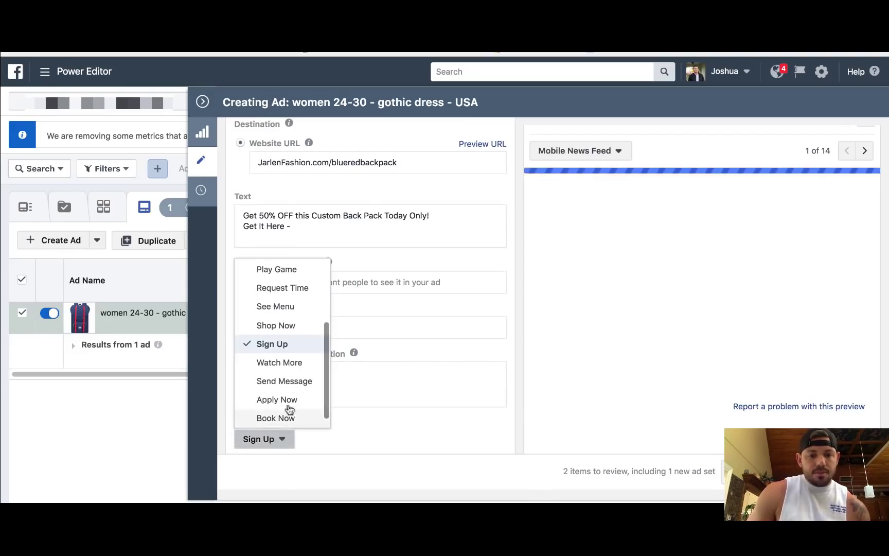
pyautogui.click(276, 325)
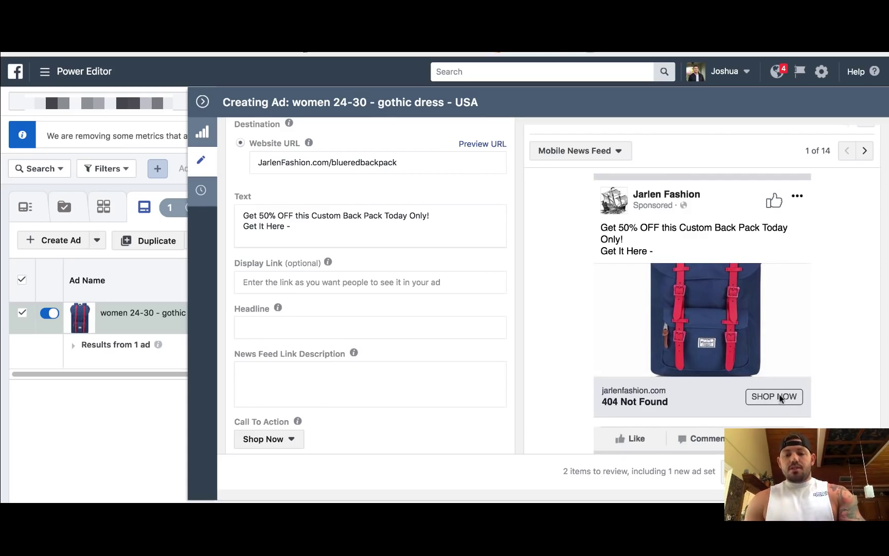
pyautogui.scroll(3, 467, 339)
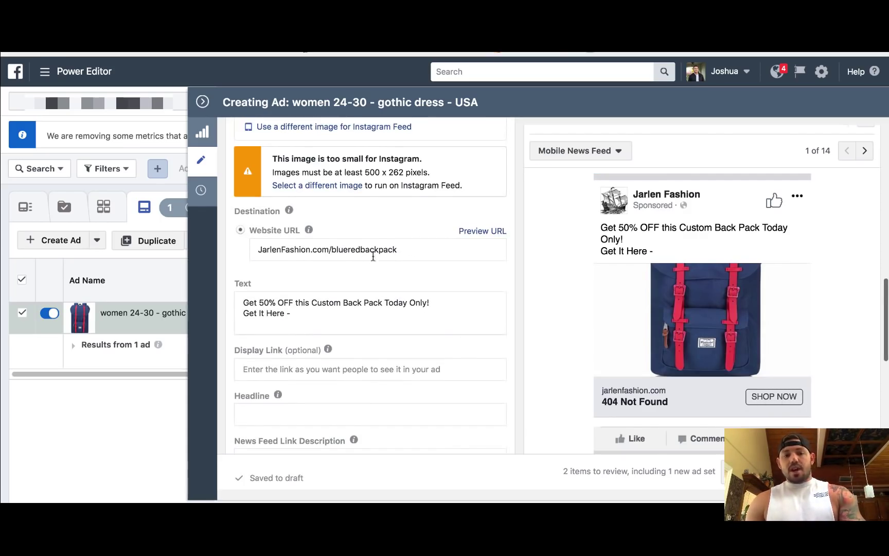
pyautogui.scroll(5, 373, 255)
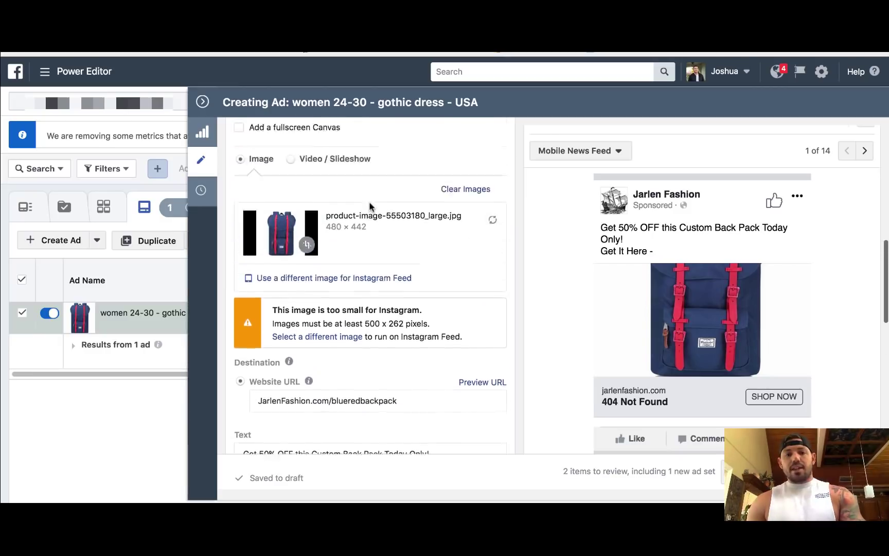
pyautogui.scroll(3, 369, 205)
pyautogui.scroll(-5, 369, 206)
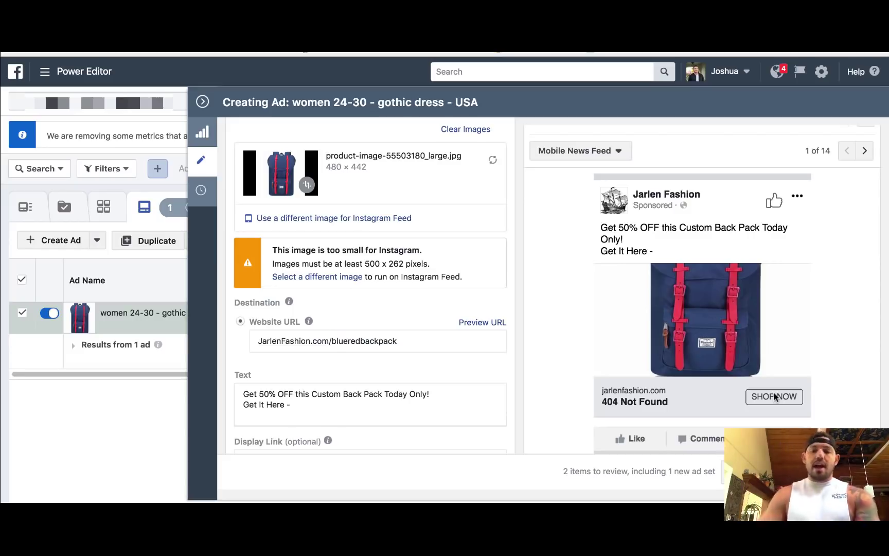
pyautogui.scroll(2, 455, 354)
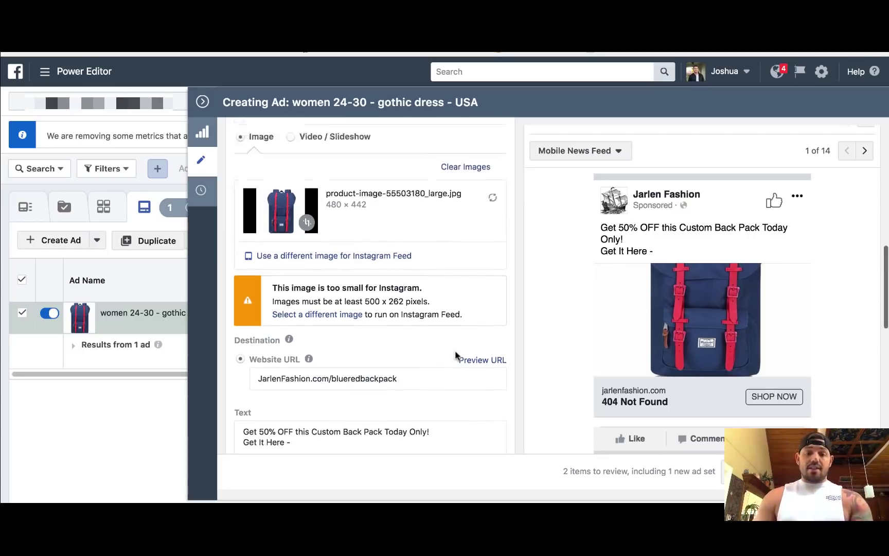
# Make the ad text's second line read "Click the Shop Now Button to Get Your Discount!" in place of "Get It Here -"
pyautogui.scroll(-2, 456, 354)
pyautogui.moveTo(295, 390); pyautogui.dragTo(245, 389)
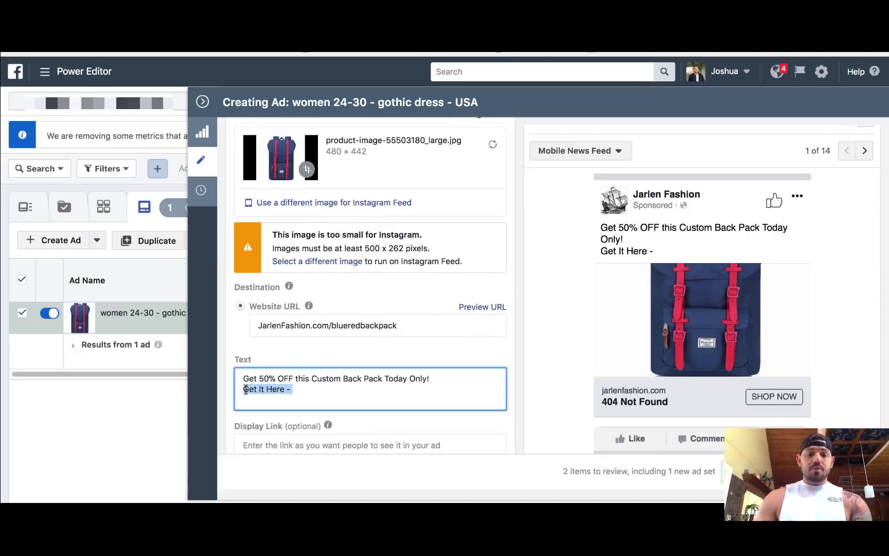
pyautogui.write('C')
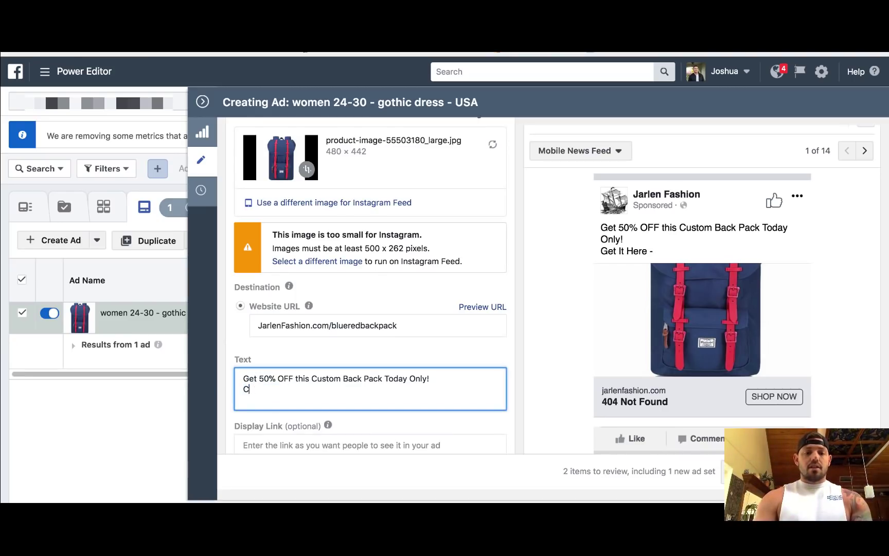
pyautogui.write('Lick the shop')
pyautogui.press('BackSpace')
pyautogui.press('BackSpace')
pyautogui.press('BackSpace')
pyautogui.press('BackSpace')
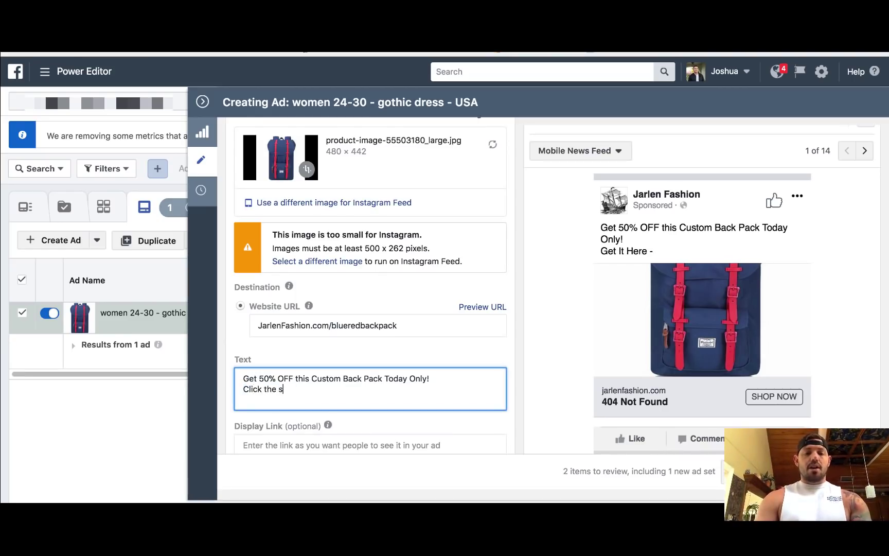
pyautogui.write('SHi')
pyautogui.press('BackSpace')
pyautogui.press('BackSpace')
pyautogui.write('ho')
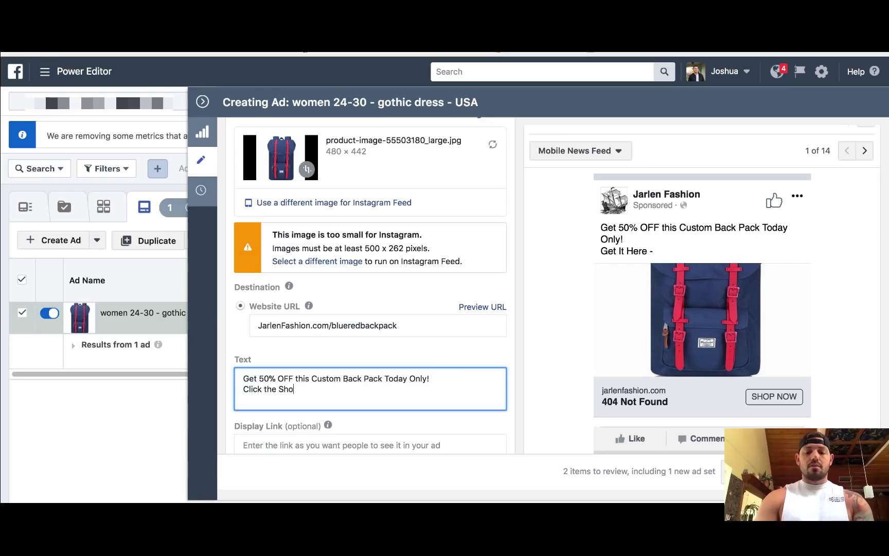
pyautogui.write('p Now Butt')
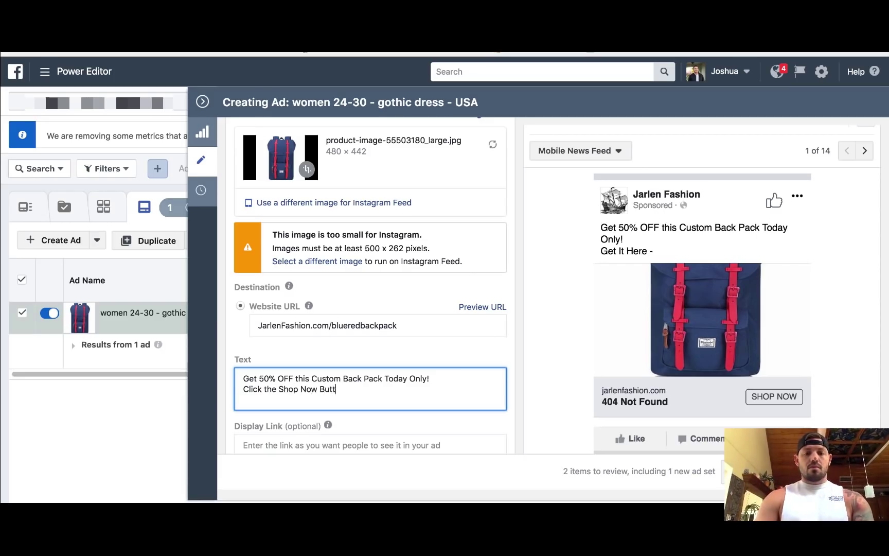
pyautogui.write('on to Get Your')
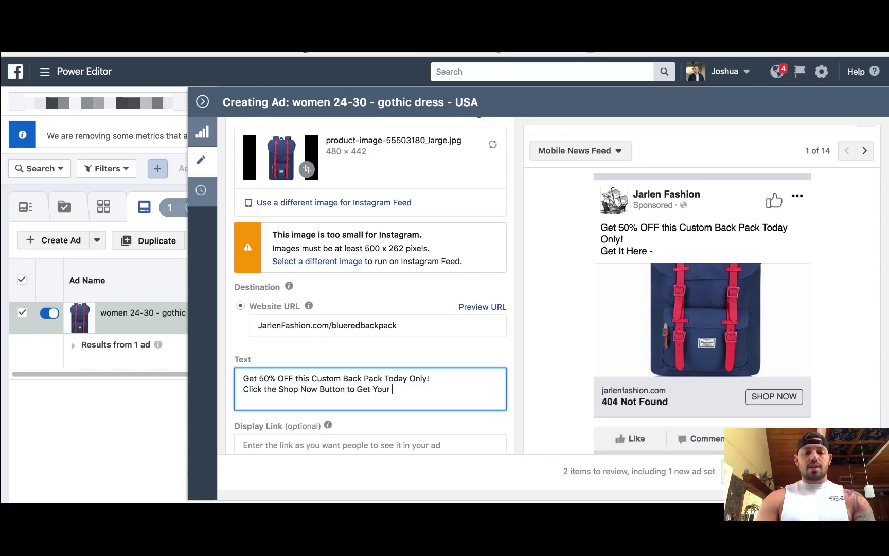
pyautogui.write(' Discount')
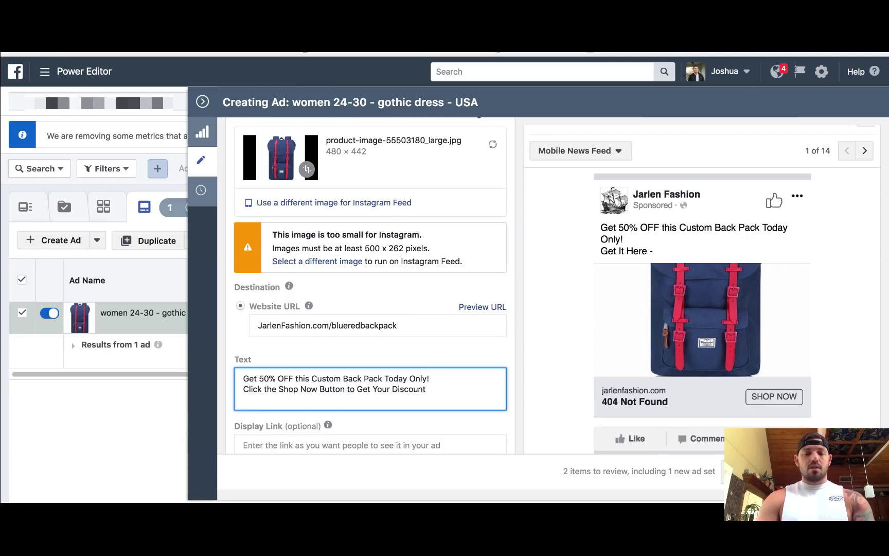
pyautogui.write('!')
# Add a third line reading "Tag and Share with Friends!" to the ad text
pyautogui.press('Return')
pyautogui.write('T')
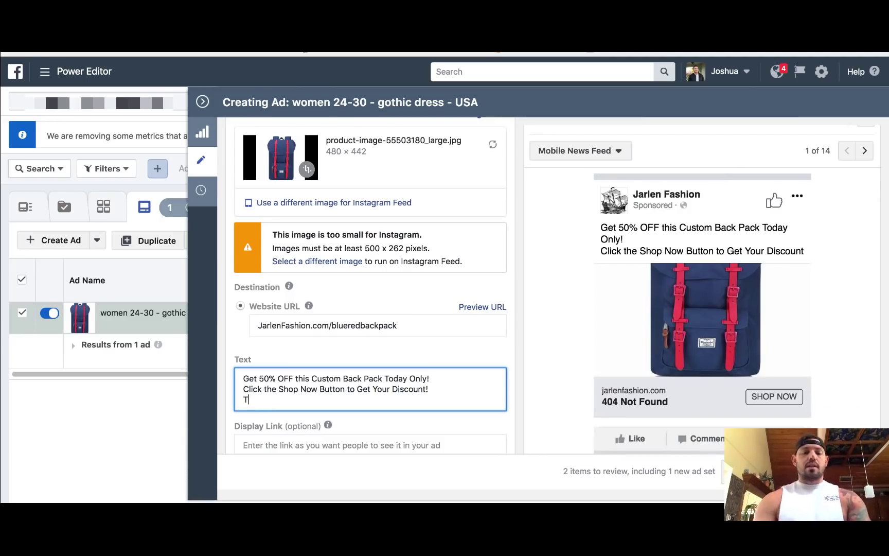
pyautogui.write('ag and Share ')
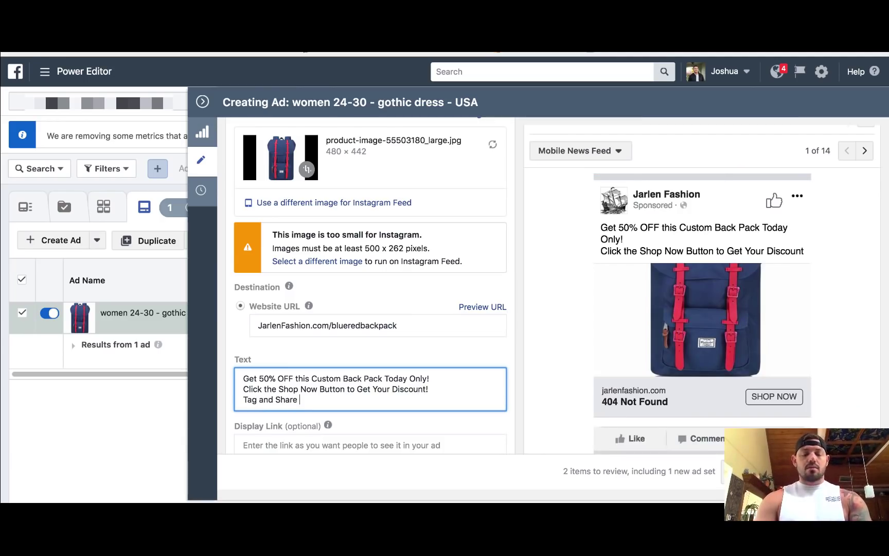
pyautogui.write('with Friend')
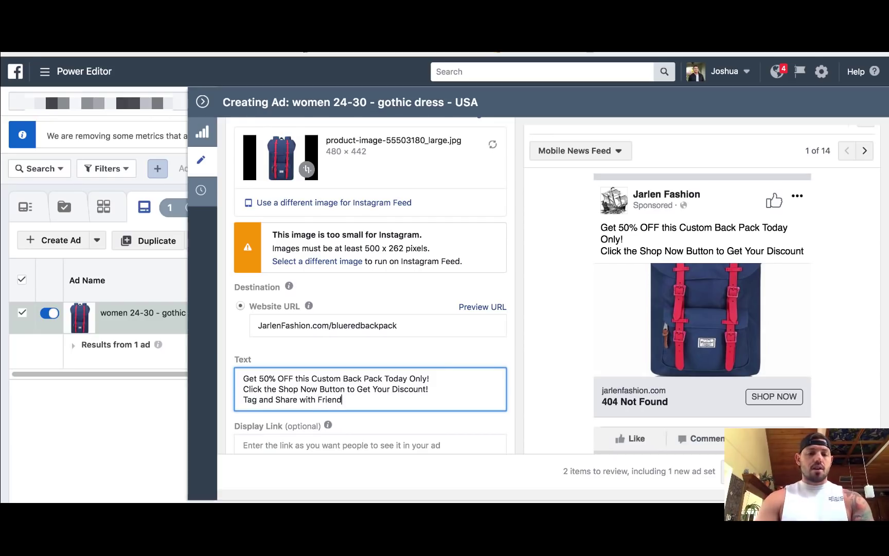
pyautogui.write('s!')
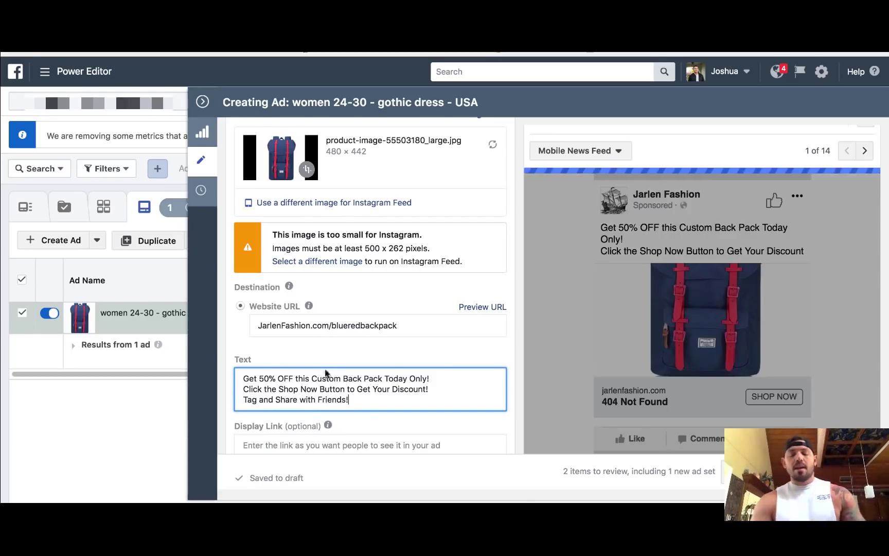
# Try "jlkdjfkdsj" as the ad's display link, and clear the field
pyautogui.scroll(-5, 460, 298)
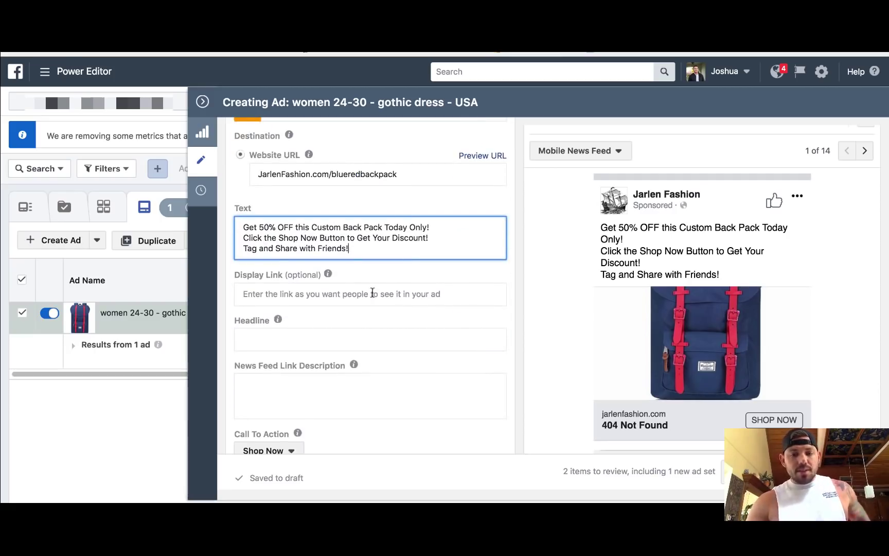
pyautogui.click(372, 292)
pyautogui.write('jlkdjfkdsj')
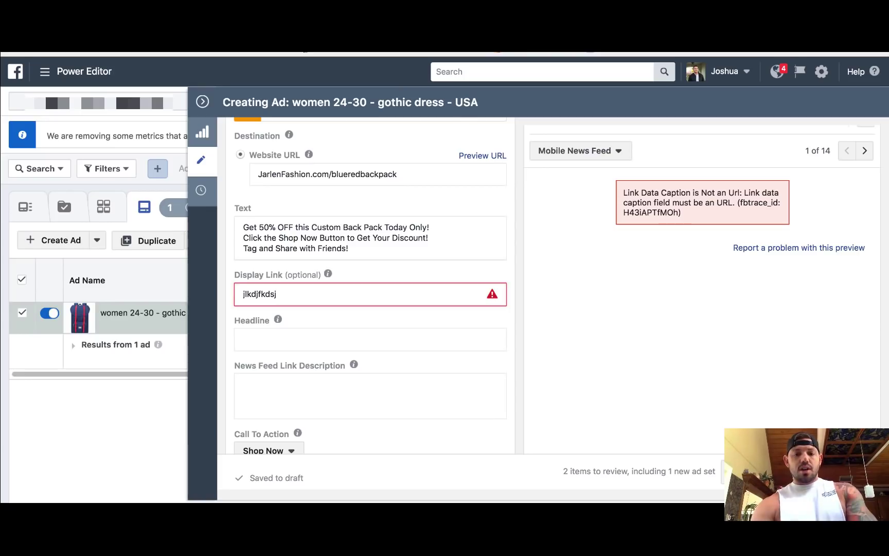
pyautogui.press('BackSpace')
pyautogui.press('BackSpace')
pyautogui.press('BackSpace')
pyautogui.press('BackSpace')
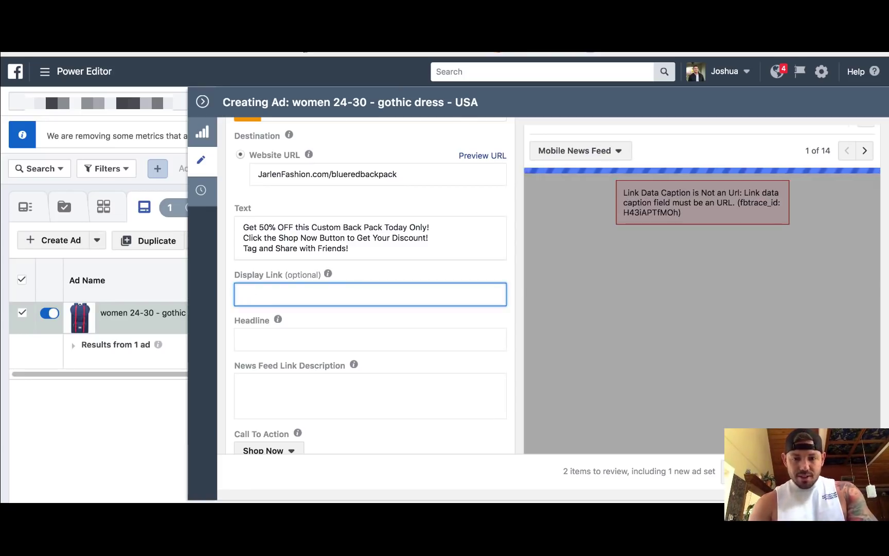
# Set the ad's display link to "JarlenMen.com"
pyautogui.moveTo(330, 278)
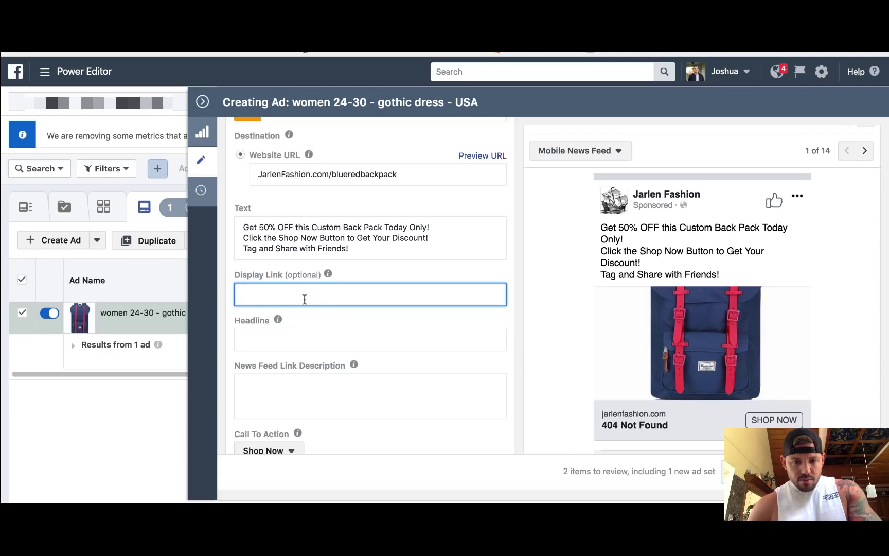
pyautogui.write('len')
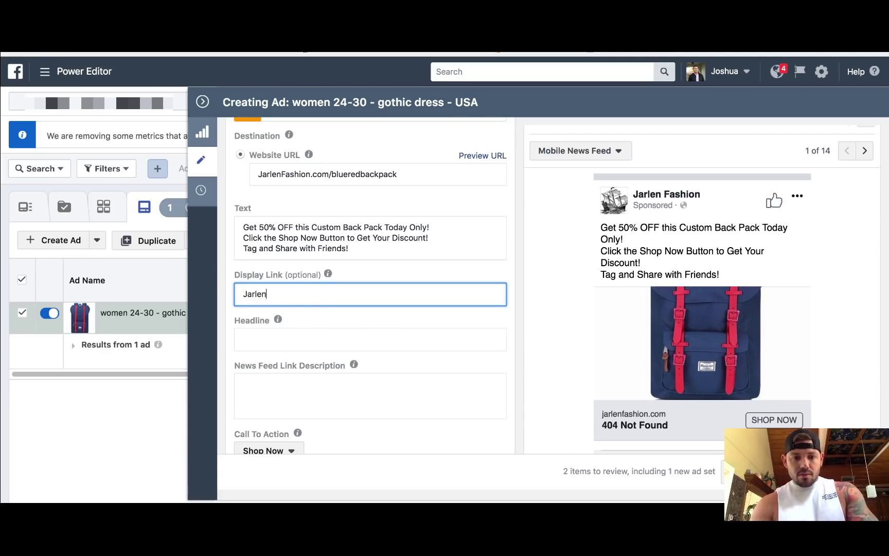
pyautogui.write('Men.com')
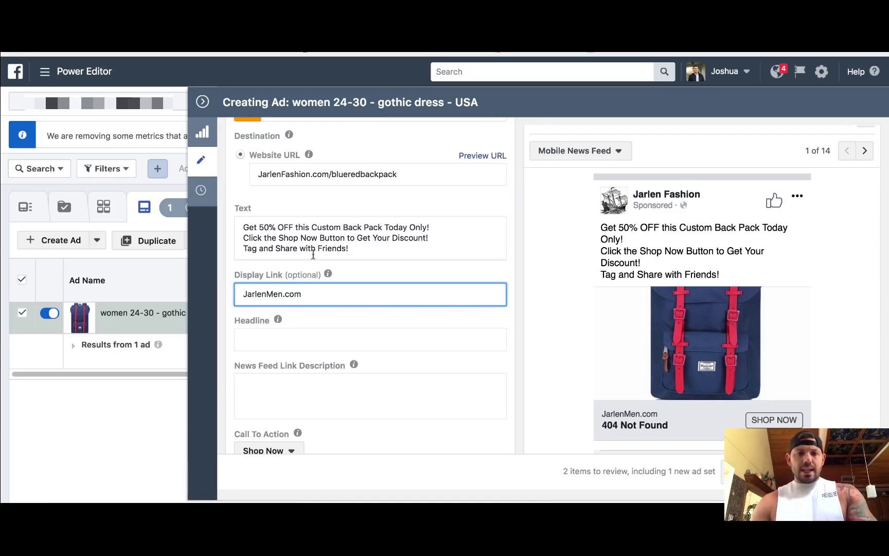
pyautogui.click(667, 417)
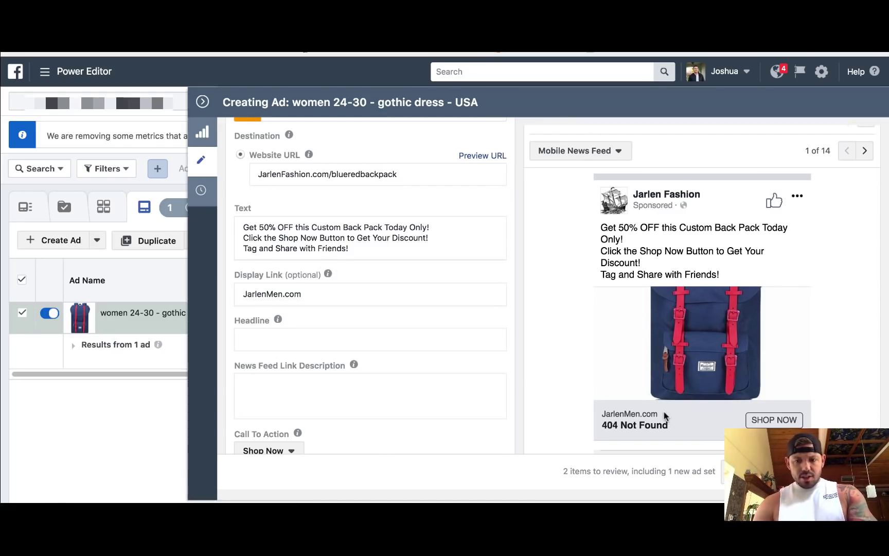
# Enter "50% OFF This Week ONLY!" as the ad's headline
pyautogui.scroll(6, 464, 347)
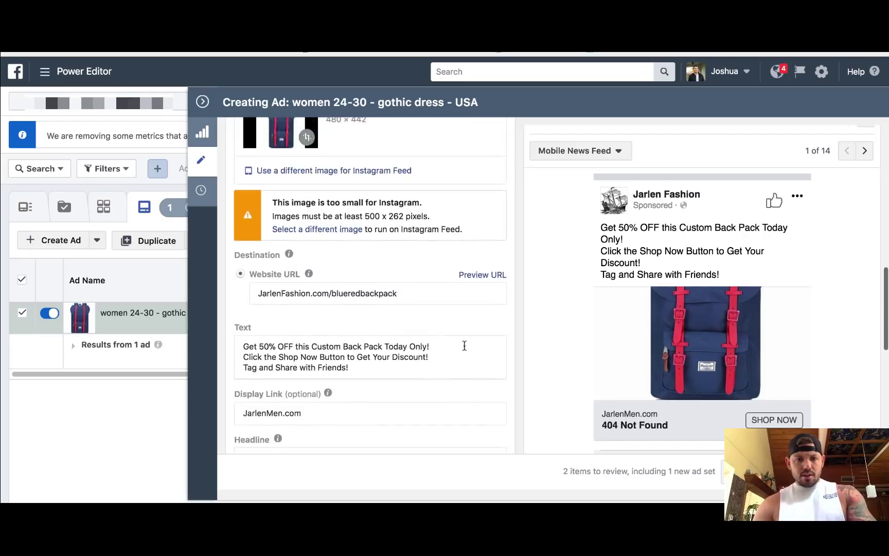
pyautogui.scroll(2, 465, 346)
pyautogui.scroll(-9, 465, 348)
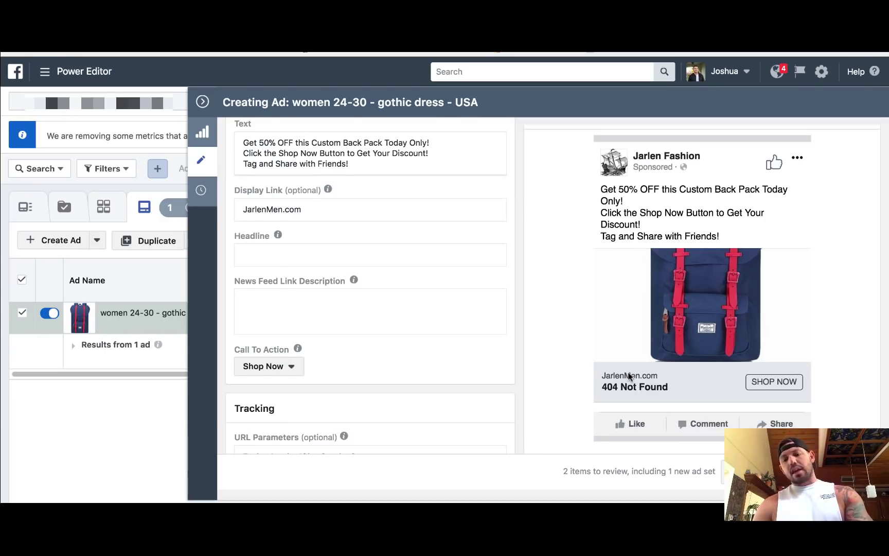
pyautogui.scroll(2, 398, 327)
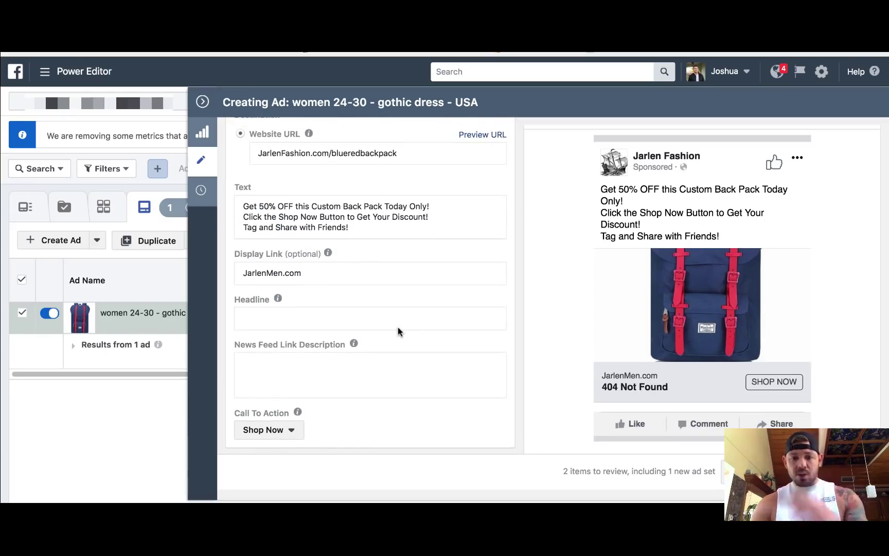
pyautogui.click(271, 315)
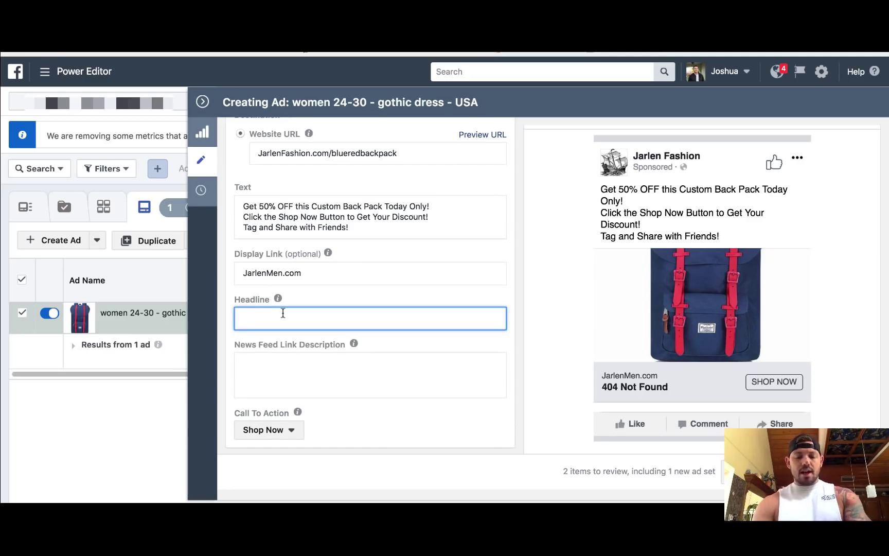
pyautogui.write('50% OF')
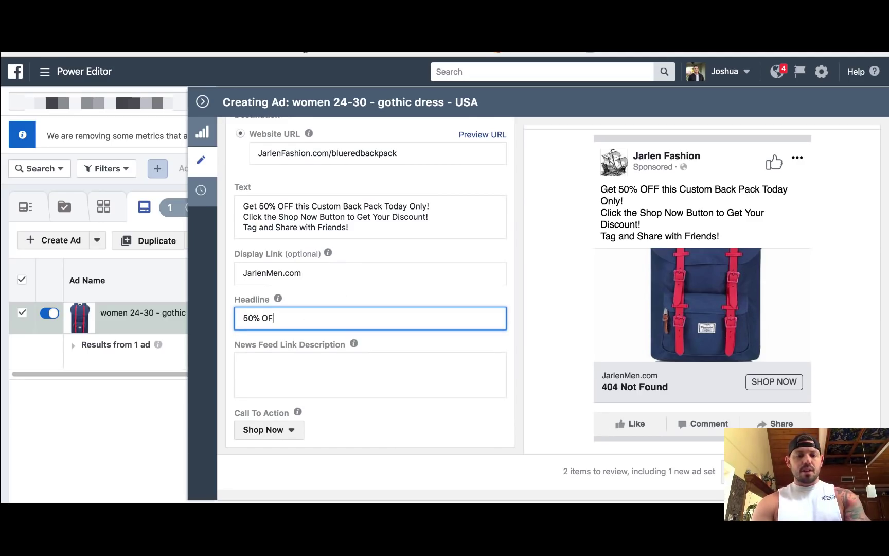
pyautogui.write('F This')
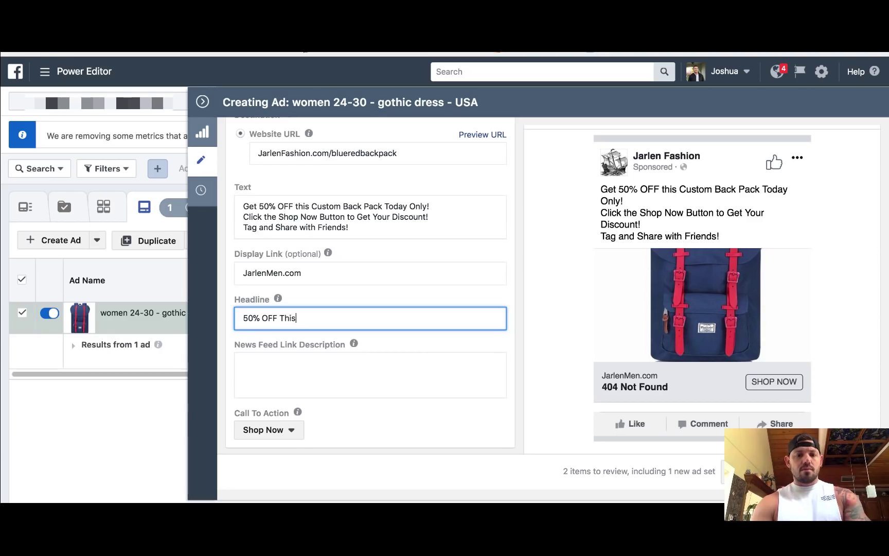
pyautogui.write(' Week ONLY!')
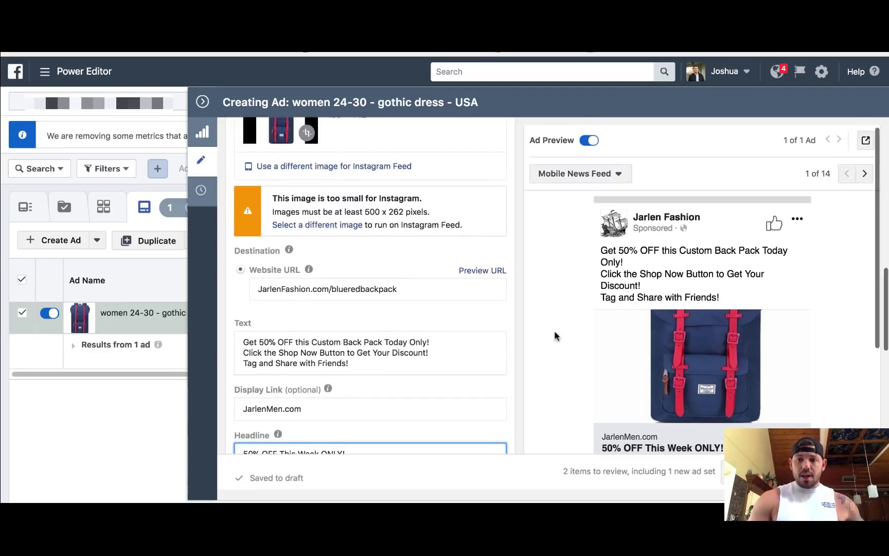
# Preview the ad as an Instagram Feed placement and look through its identity, image and text settings
pyautogui.click(619, 160)
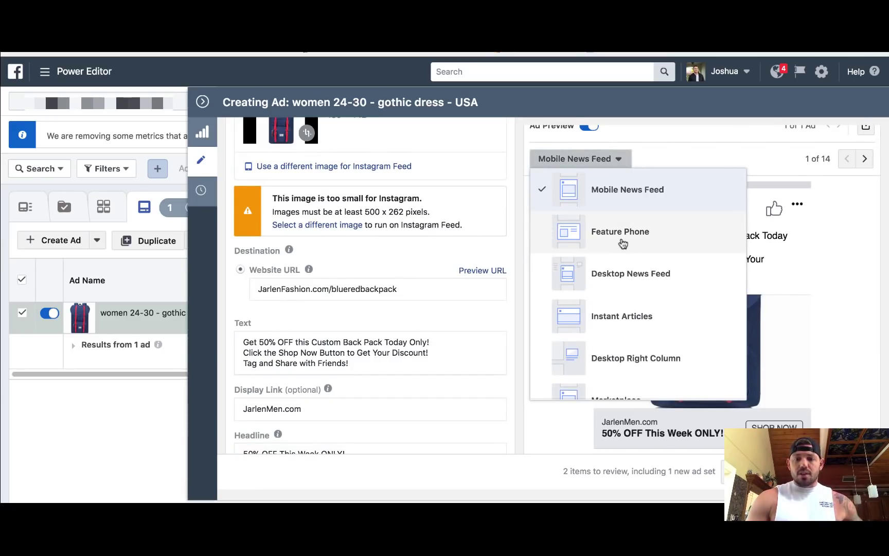
pyautogui.scroll(-3, 631, 297)
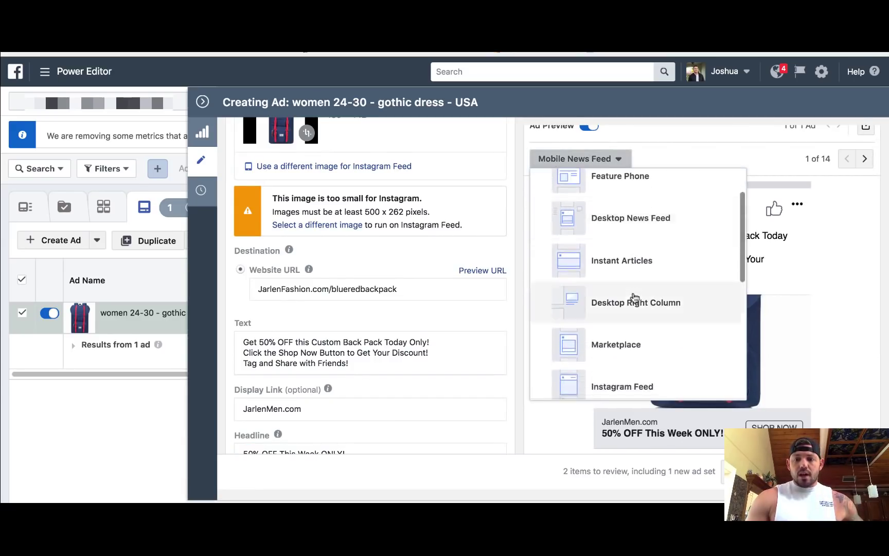
pyautogui.scroll(-2, 646, 295)
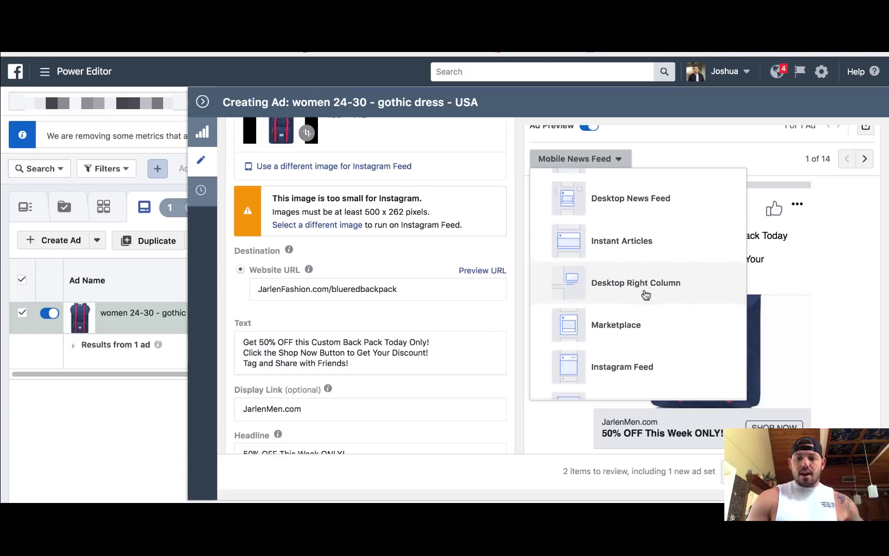
pyautogui.click(638, 309)
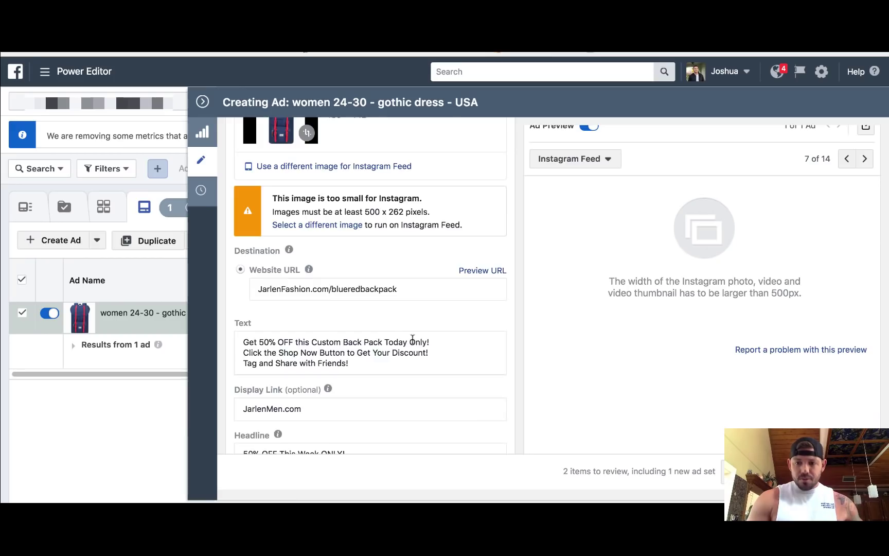
pyautogui.scroll(5, 412, 339)
pyautogui.scroll(6, 412, 338)
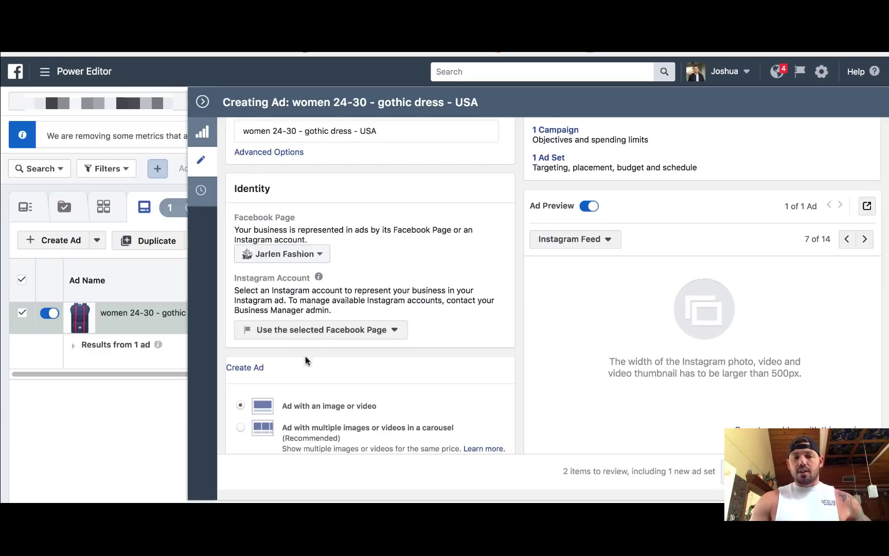
pyautogui.scroll(-5, 646, 381)
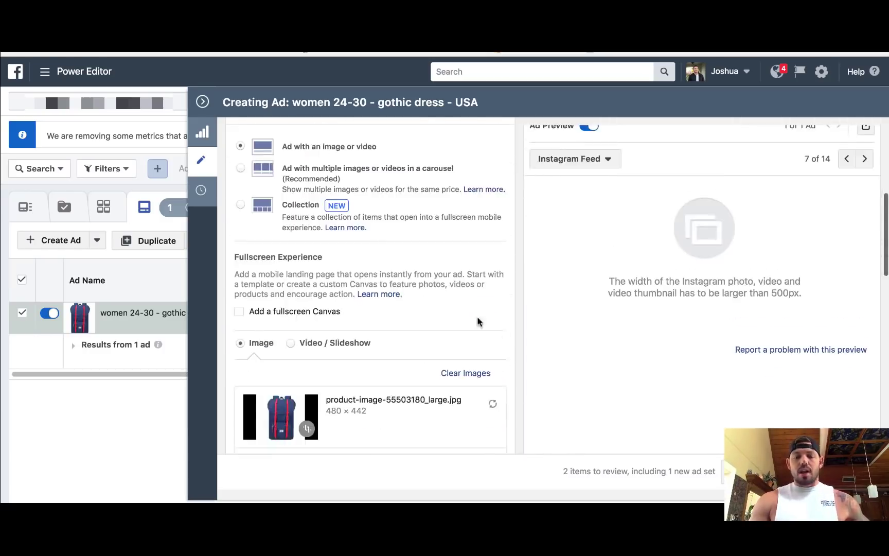
pyautogui.scroll(-10, 477, 322)
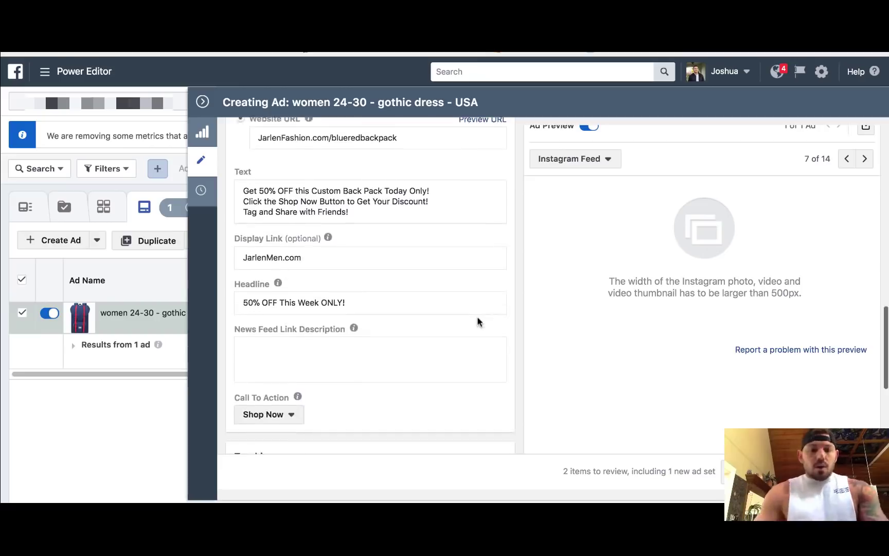
pyautogui.scroll(-3, 477, 316)
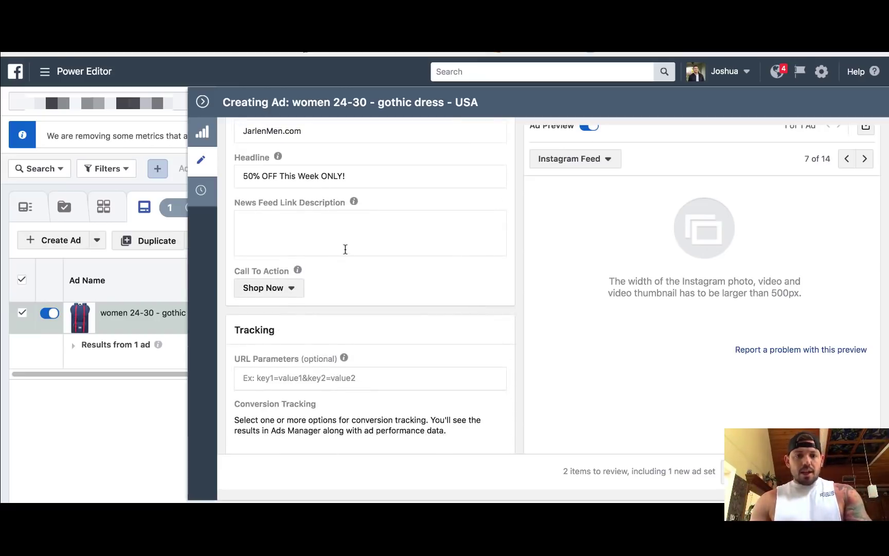
# Switch the ad preview back to Mobile News Feed and view the ad's layout with the headline
pyautogui.scroll(18, 345, 249)
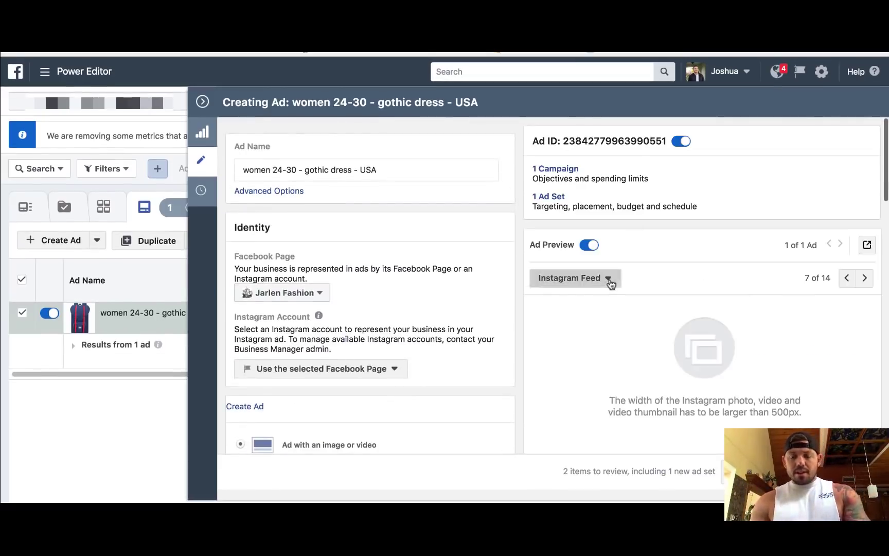
pyautogui.click(609, 280)
pyautogui.scroll(5, 603, 391)
pyautogui.click(607, 309)
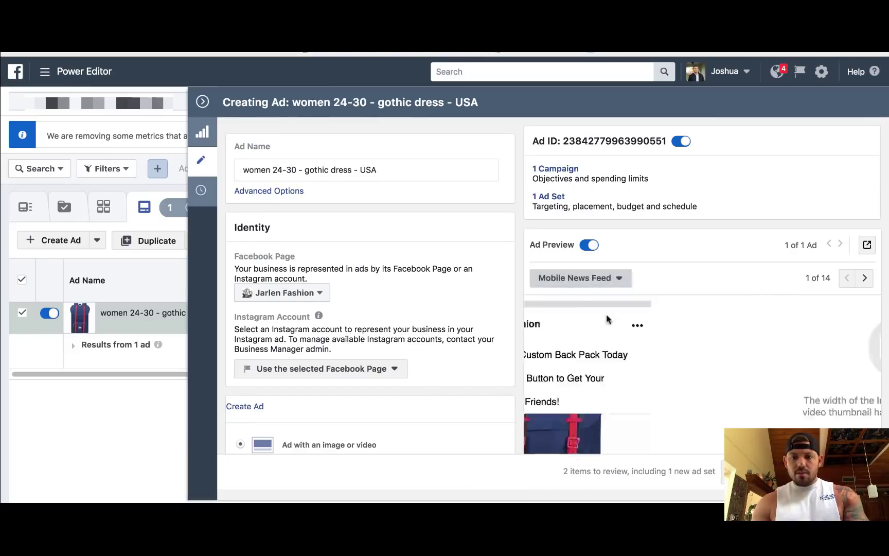
pyautogui.scroll(-5, 587, 383)
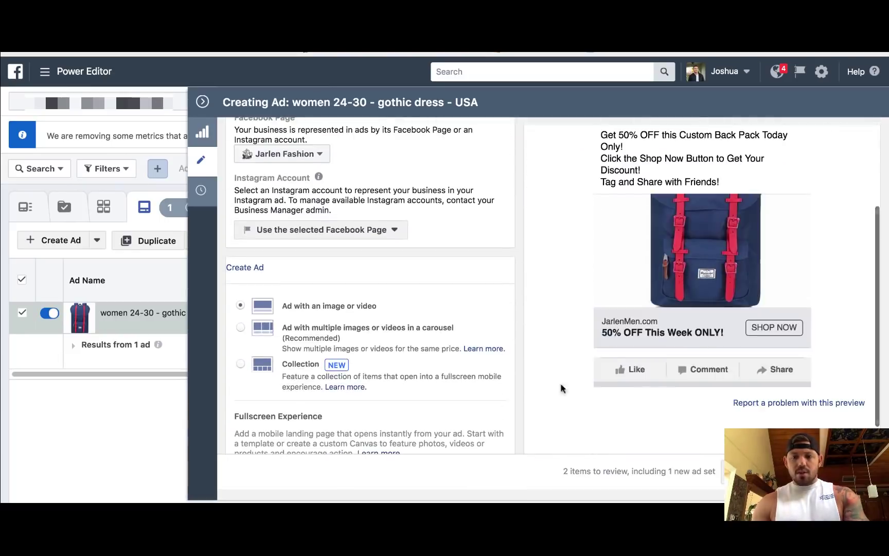
# Enter "Best Gothic Women's Apparel" as the ad's News Feed link description
pyautogui.scroll(-15, 392, 347)
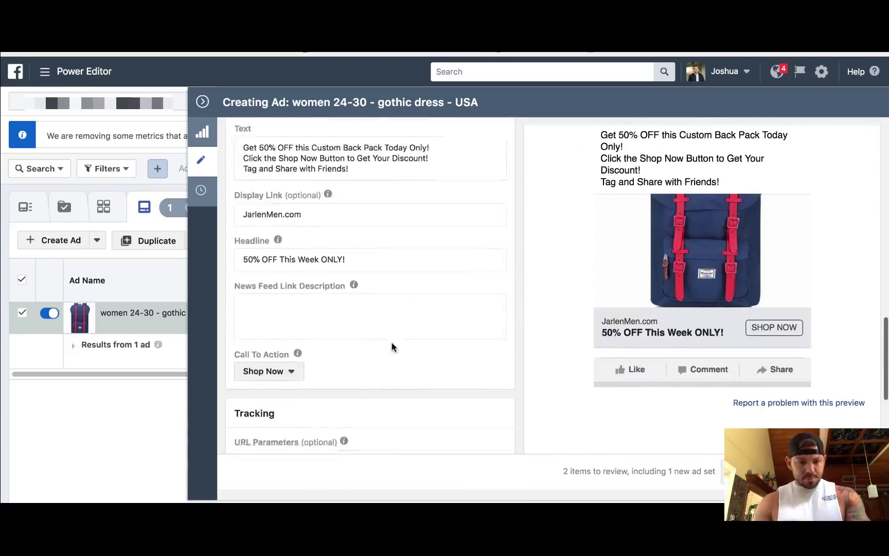
pyautogui.scroll(-3, 392, 346)
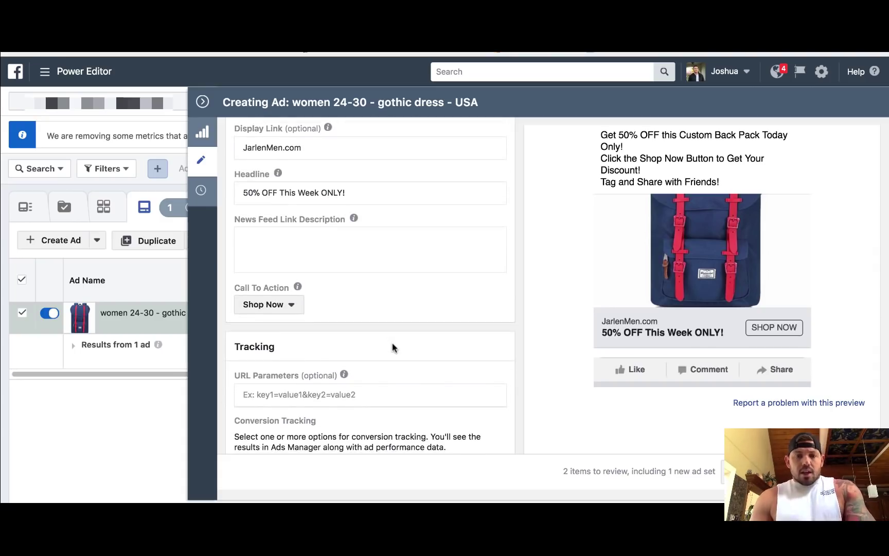
pyautogui.moveTo(350, 225)
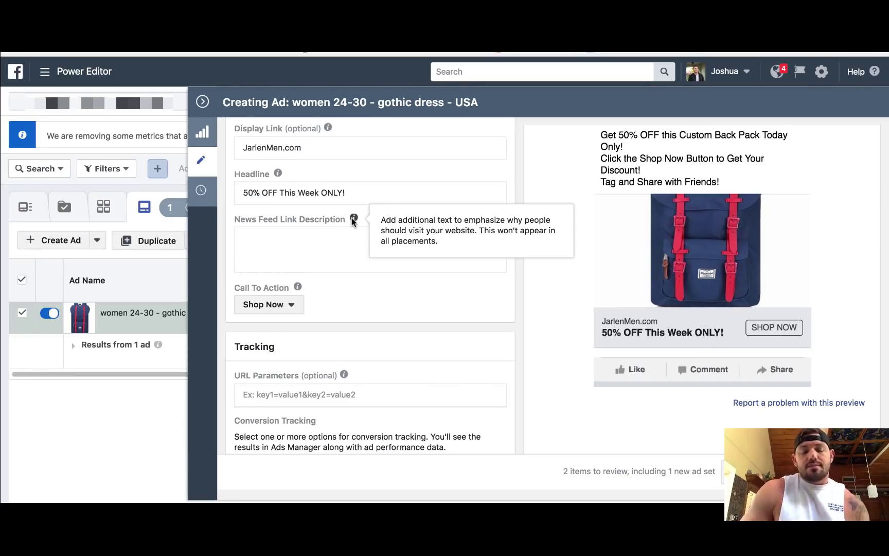
pyautogui.click(336, 242)
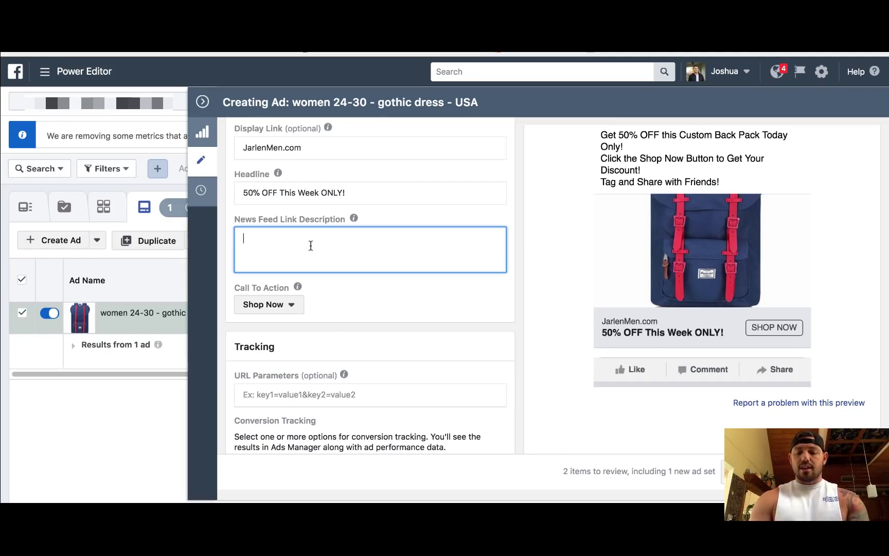
pyautogui.write('Top Women')
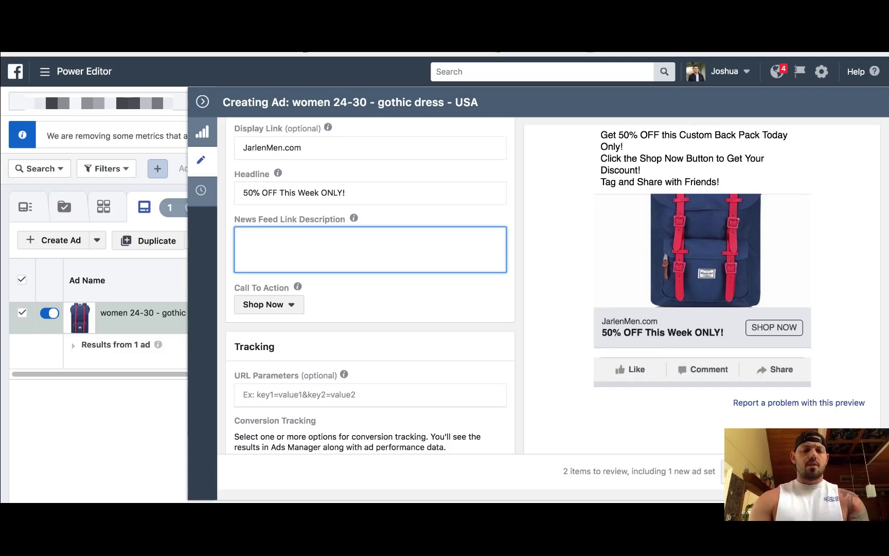
pyautogui.write('Best ')
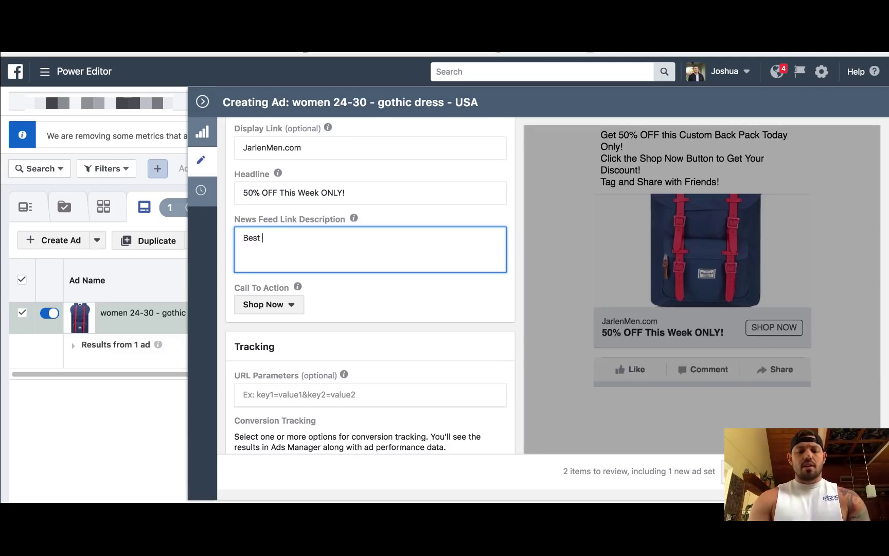
pyautogui.write('Gothic')
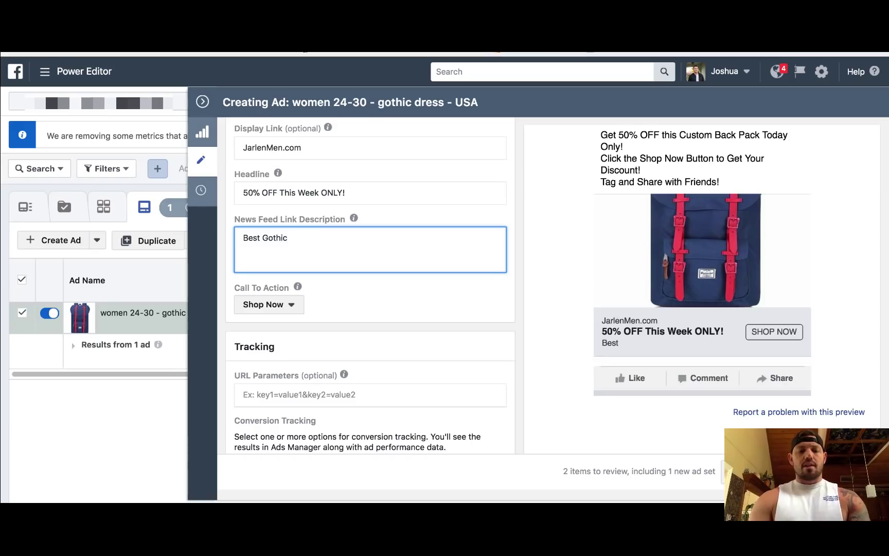
pyautogui.write(" Women's Apparel")
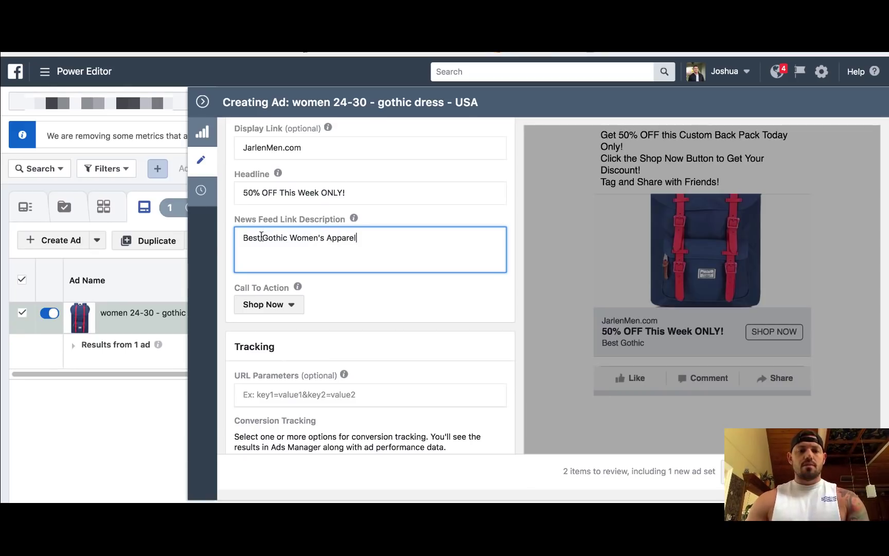
# Change the News Feed link description to "#1 Gothic Women's Apparel site" and close the ad's editing pane
pyautogui.moveTo(261, 238); pyautogui.dragTo(225, 240)
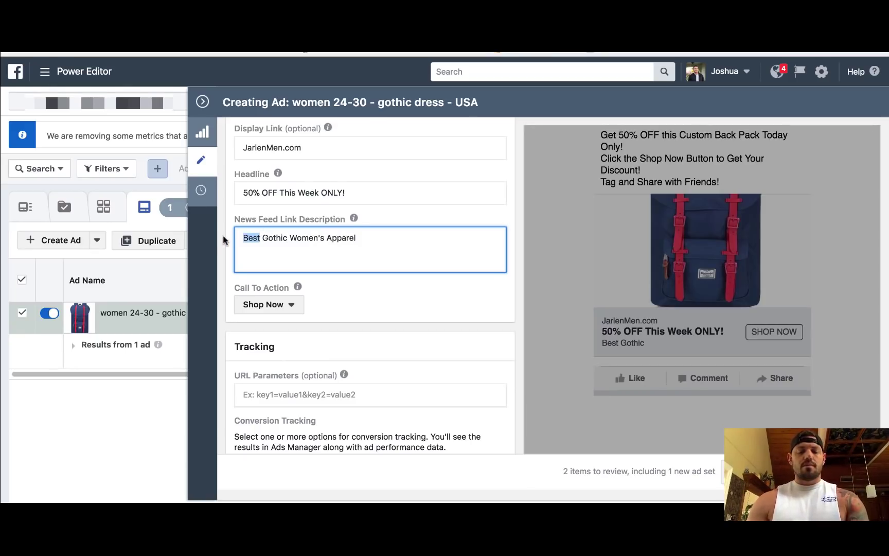
pyautogui.write('#1')
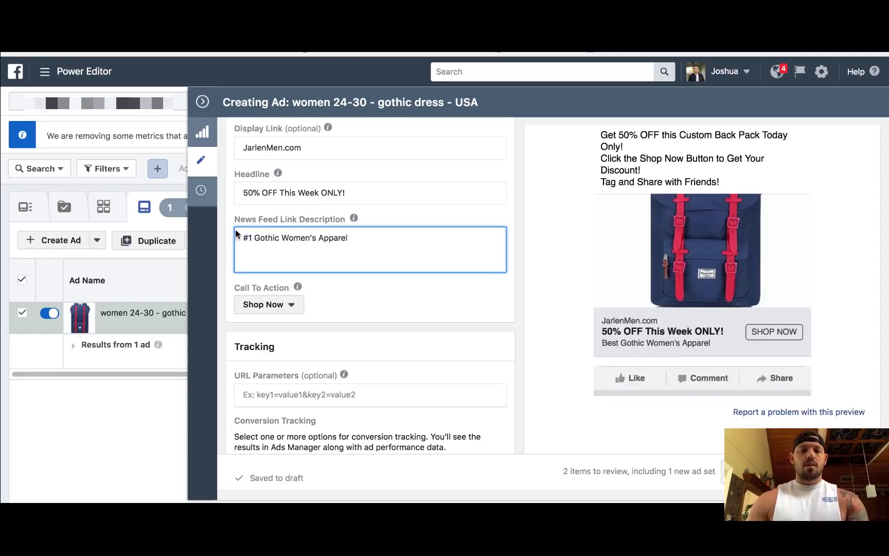
pyautogui.write(' site')
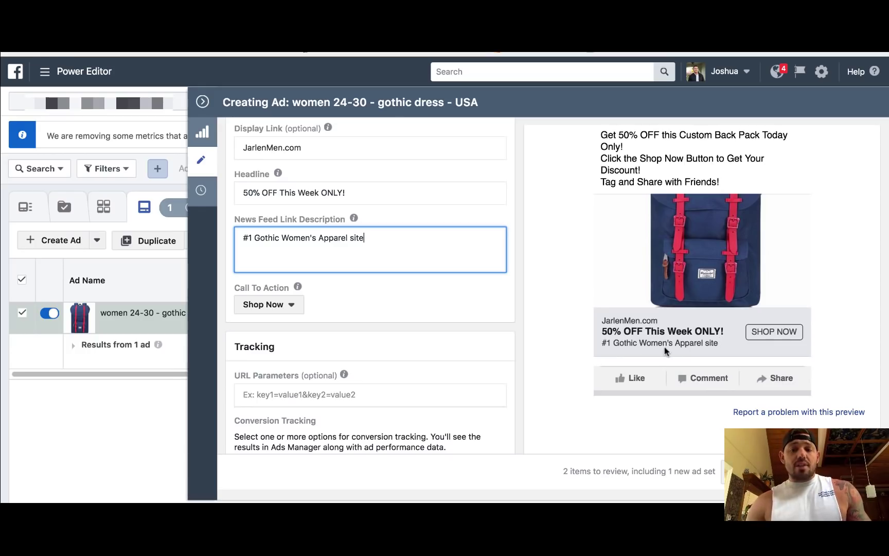
pyautogui.scroll(-5, 461, 333)
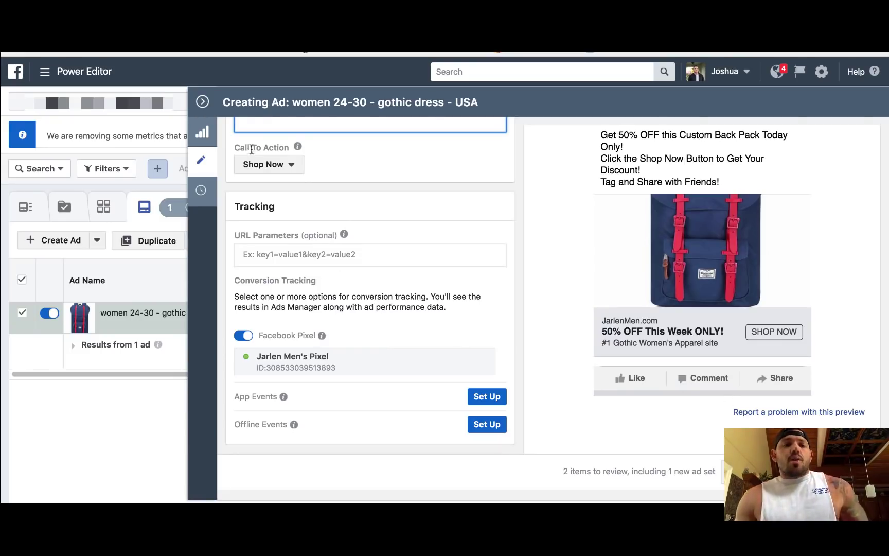
pyautogui.click(203, 103)
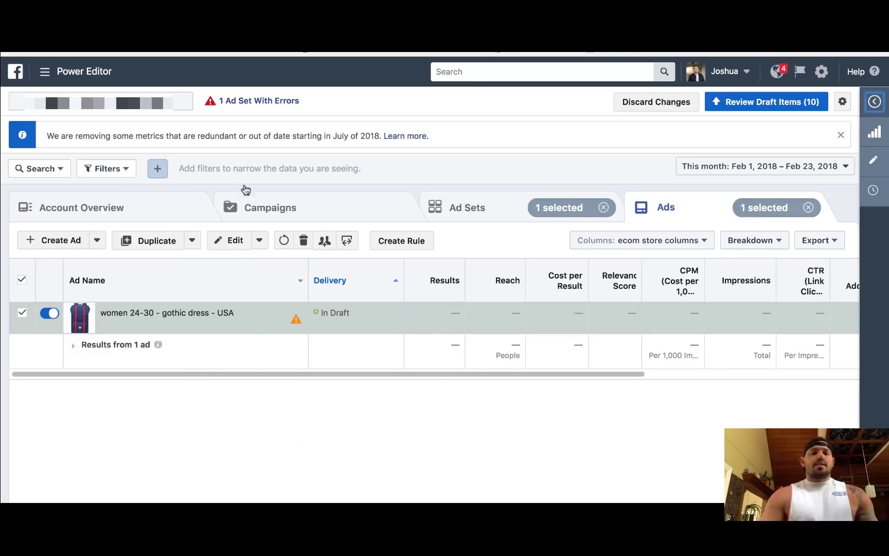
# Show the account's full campaign list, and switch from Power Editor to Ads Manager
pyautogui.click(273, 211)
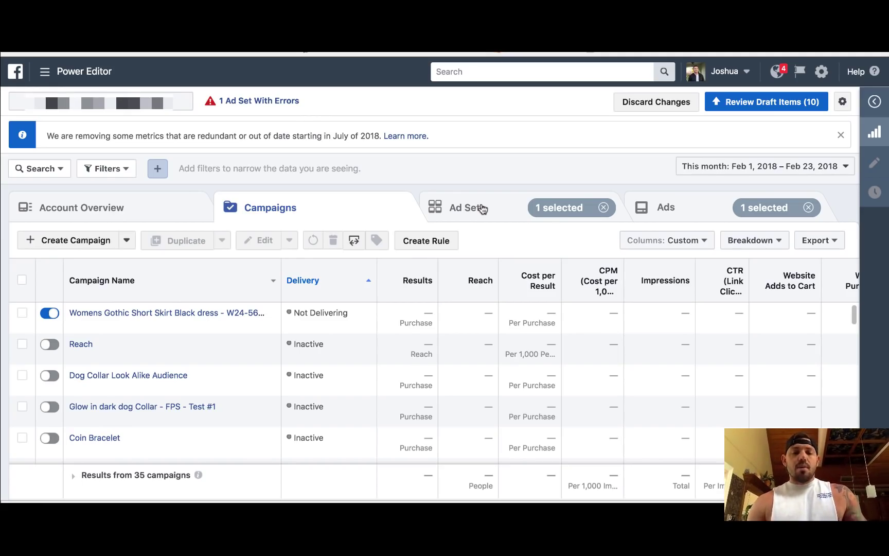
pyautogui.click(71, 82)
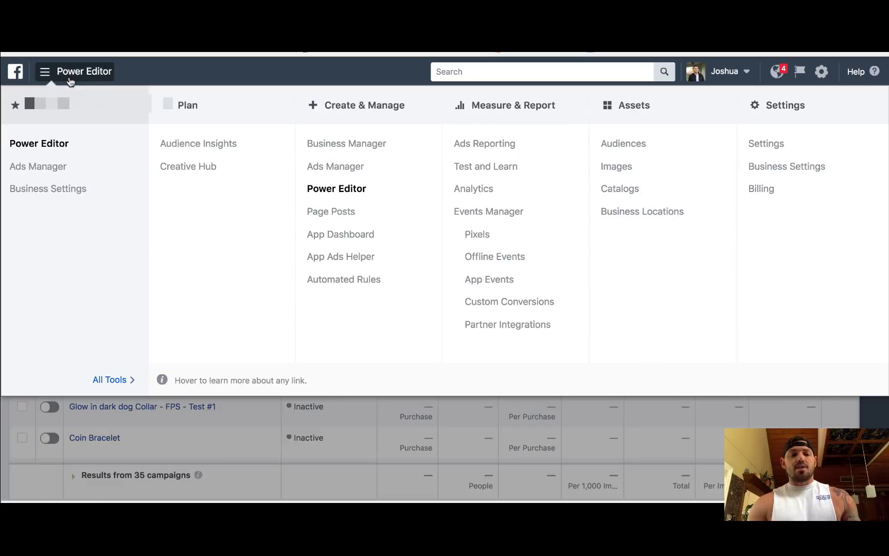
pyautogui.click(46, 168)
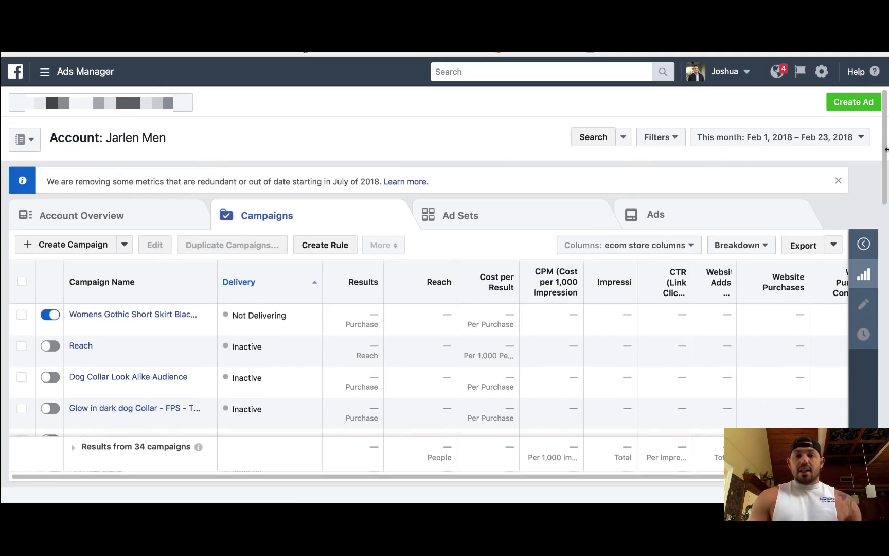
# Start creating a new ad with the Conversions marketing objective, open its campaign name for editing, and review the objective choices
pyautogui.click(849, 108)
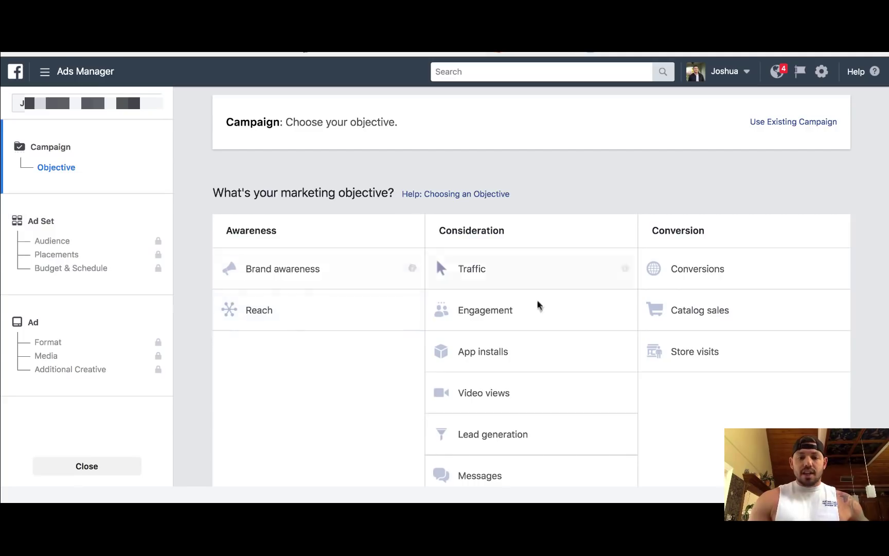
pyautogui.scroll(-1, 505, 410)
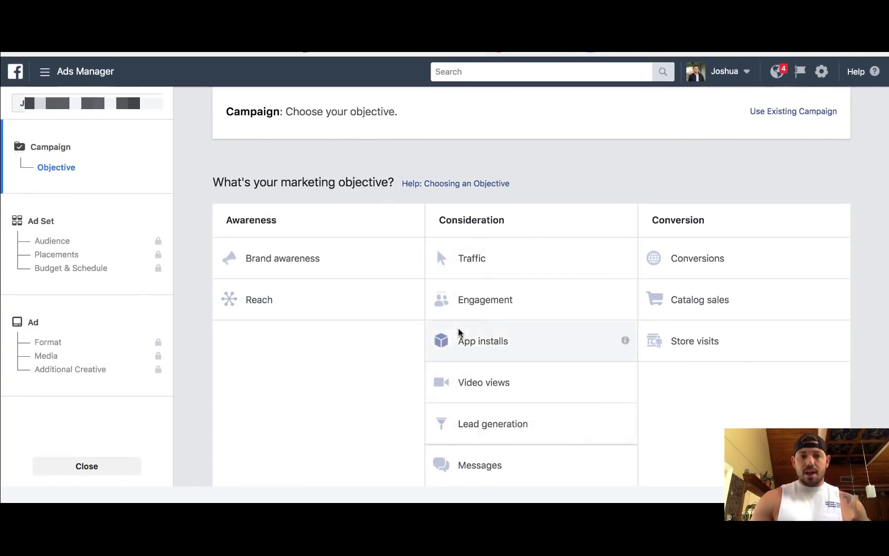
pyautogui.click(719, 257)
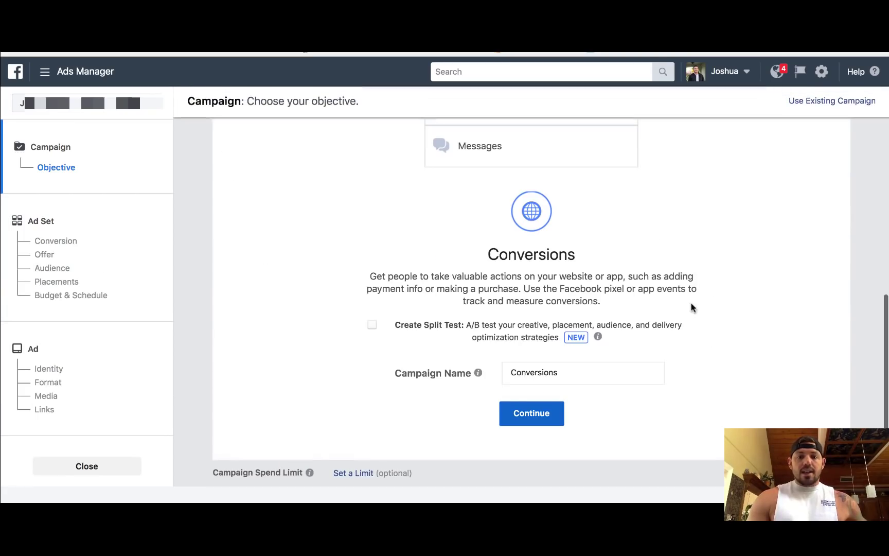
pyautogui.click(553, 374)
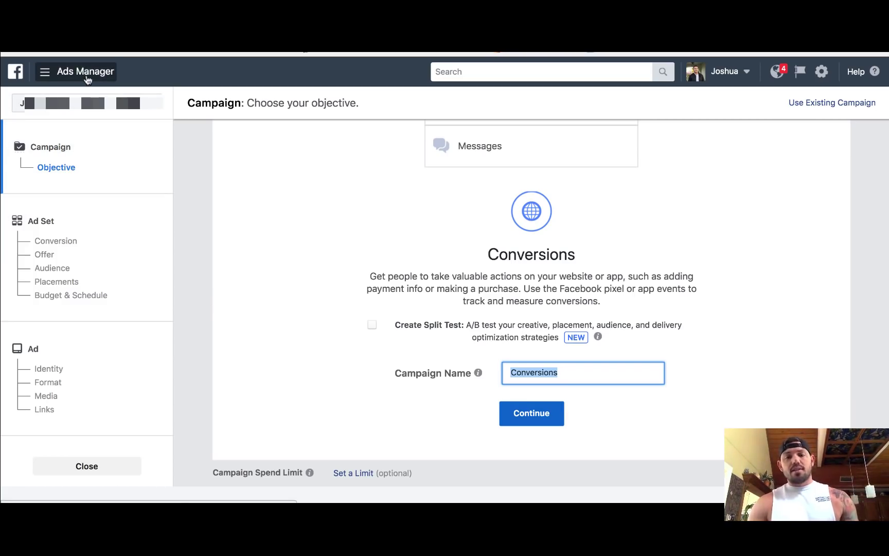
pyautogui.scroll(6, 273, 315)
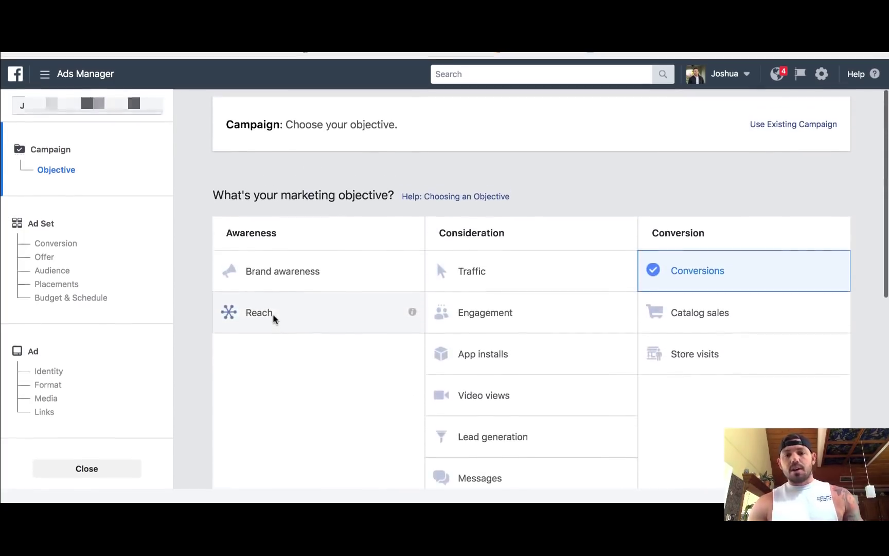